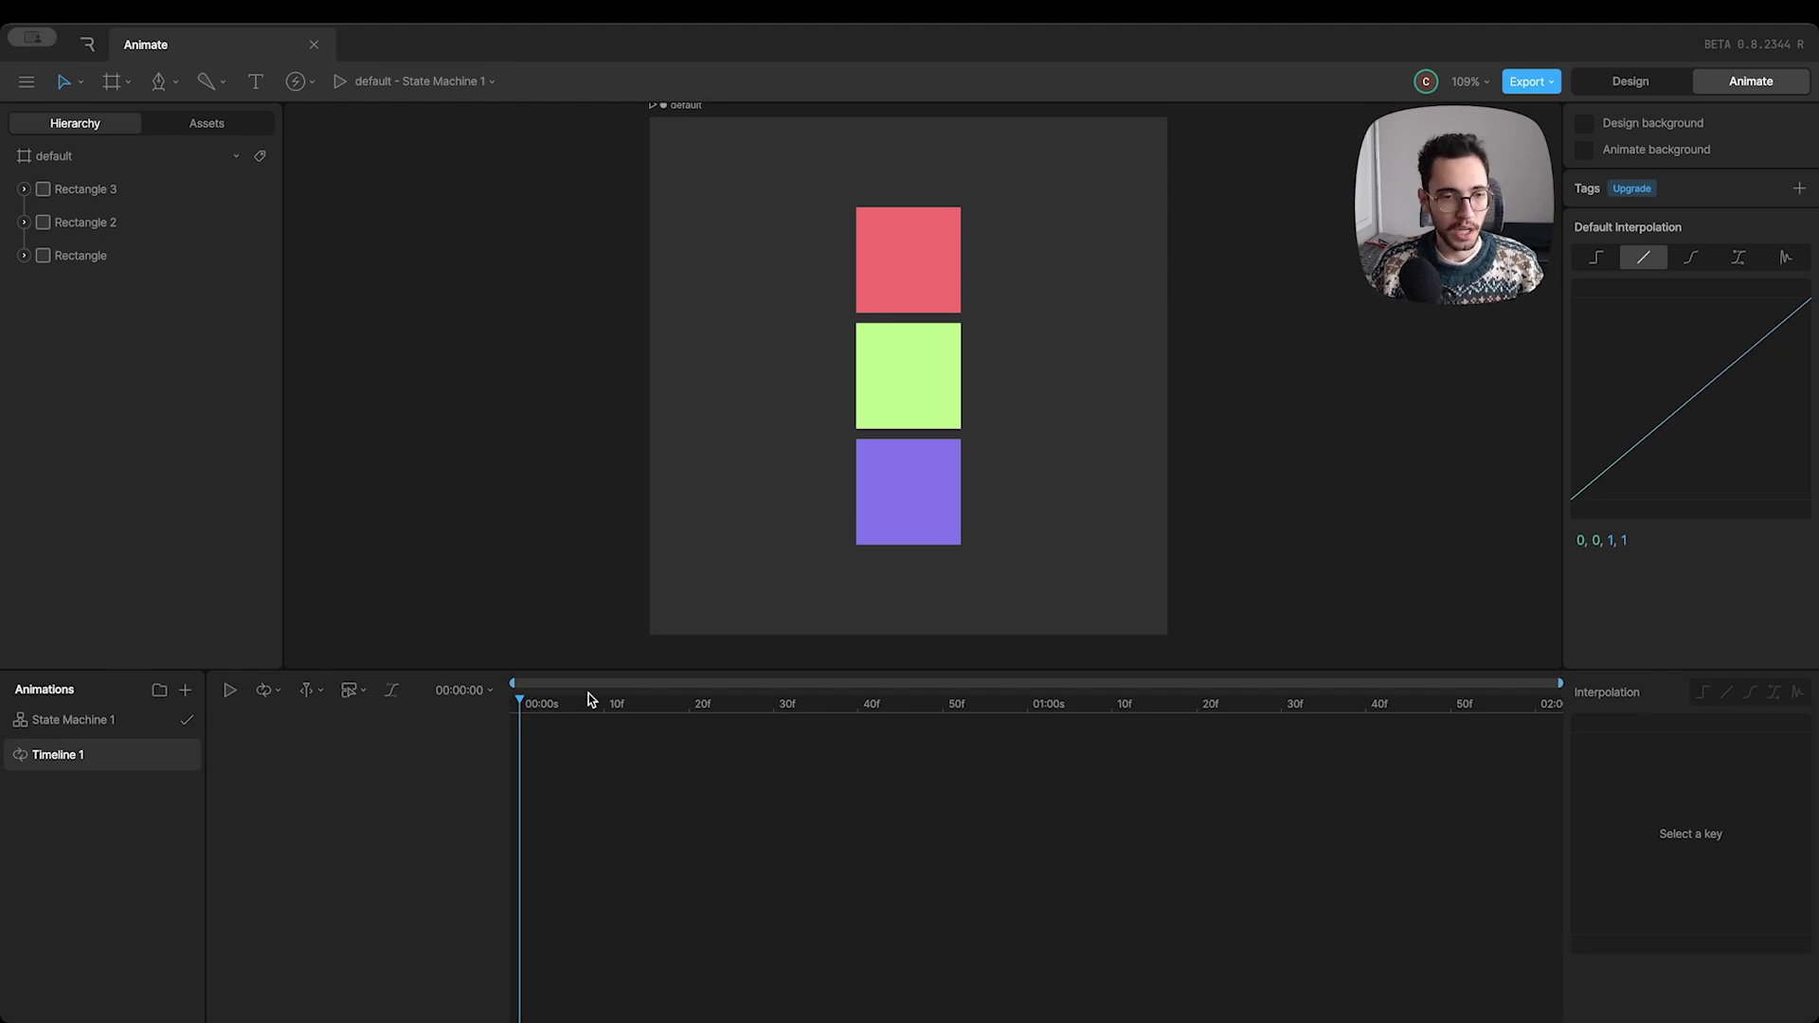
# - Scrub the playhead to 40 frames and set Timeline 1's playback mode to One Shot
pyautogui.moveTo(546, 709); pyautogui.dragTo(858, 725)
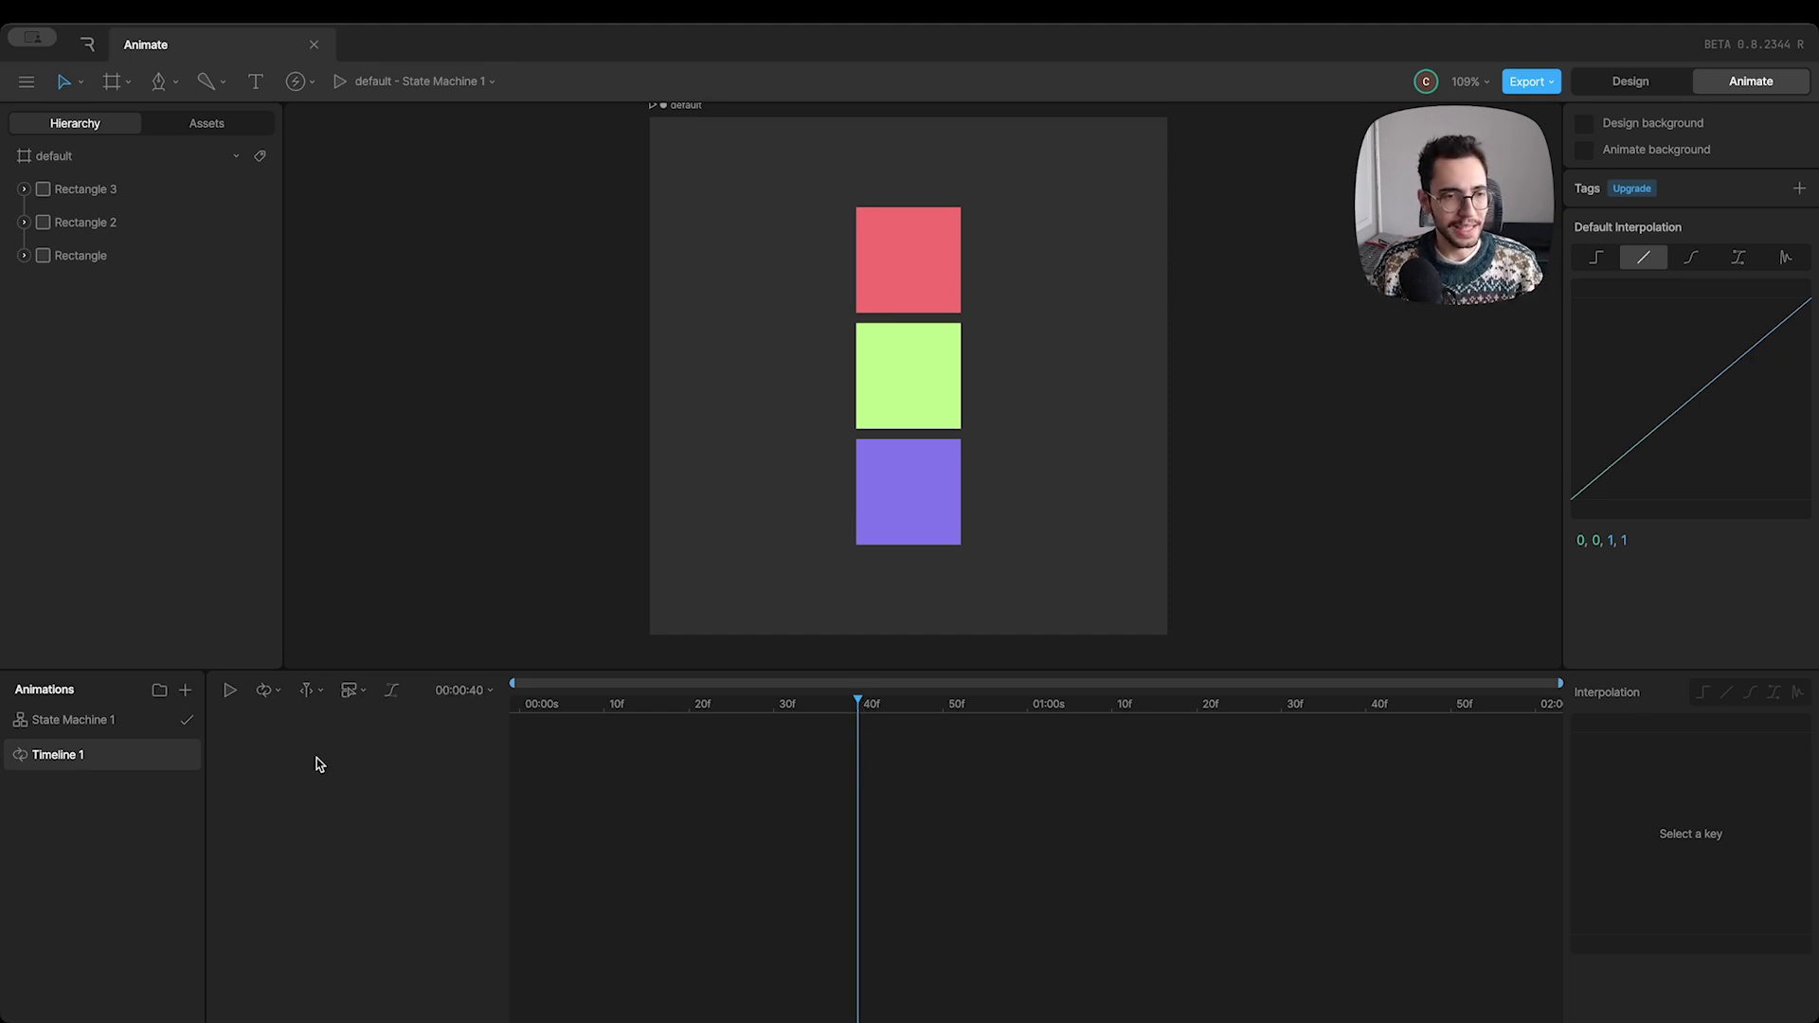
pyautogui.click(269, 690)
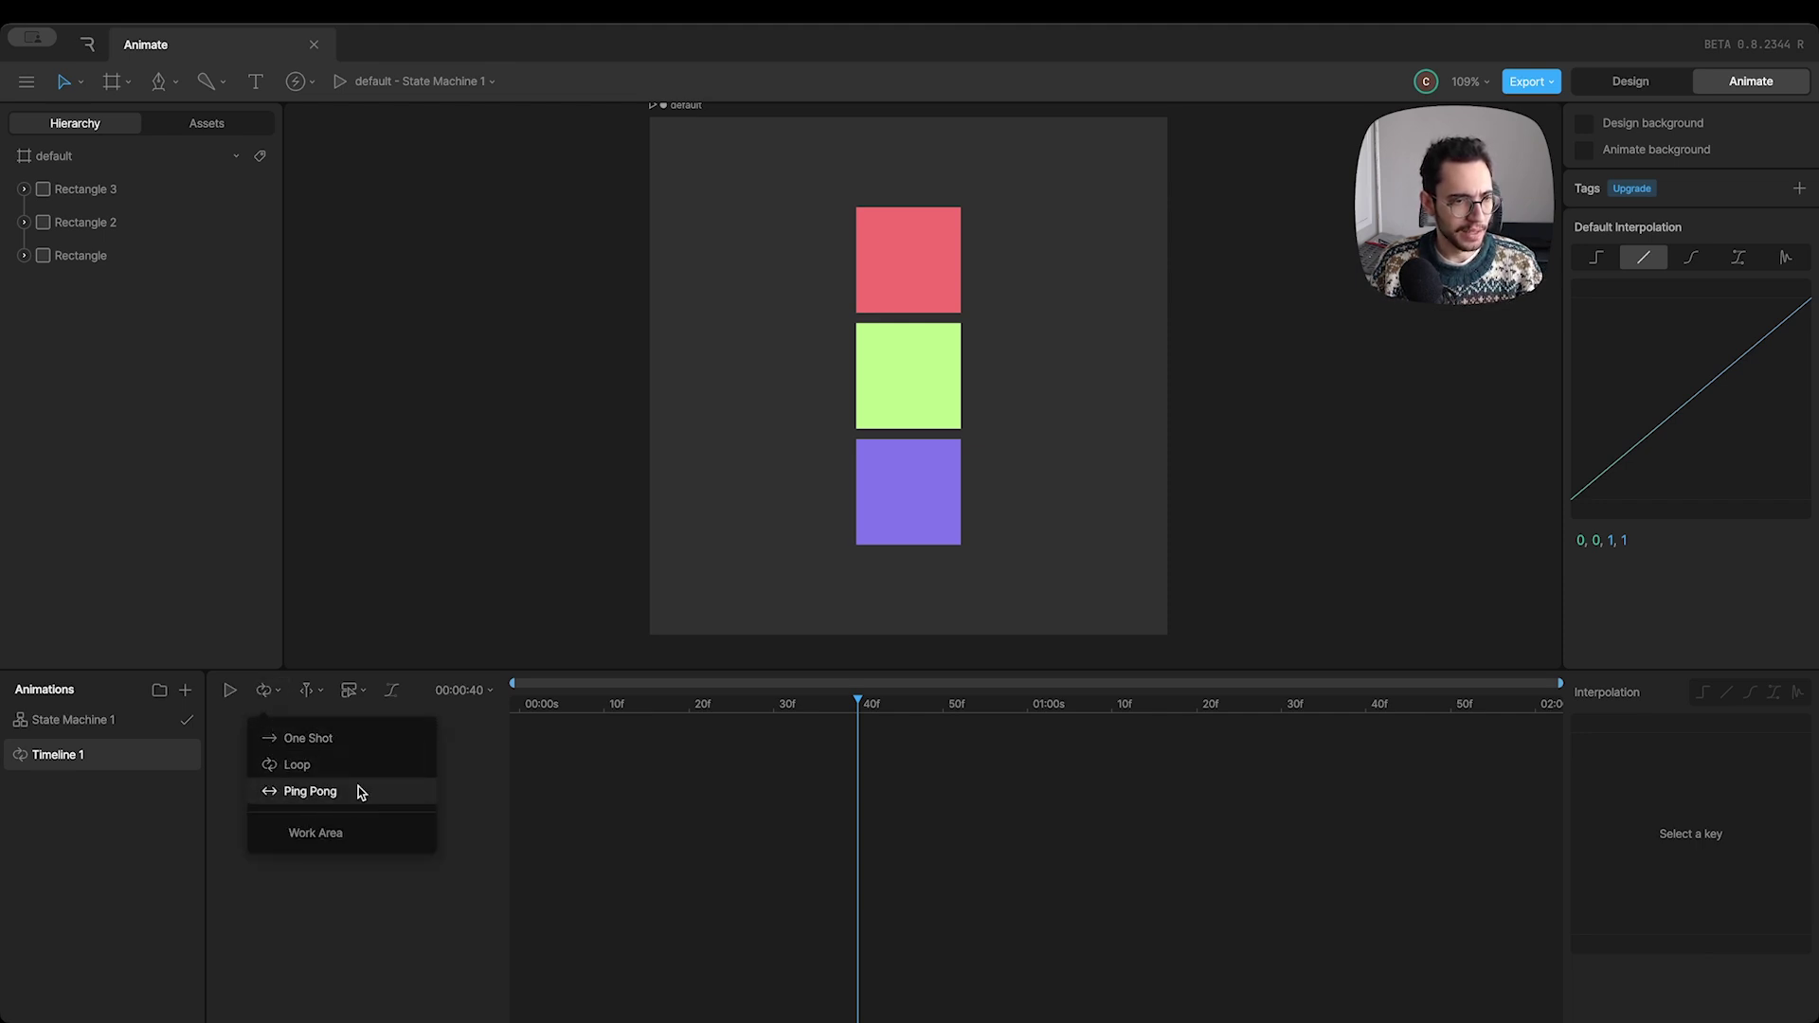
pyautogui.click(310, 744)
# - Enable the Work Area for Timeline 1 and set its range from 00:00:30 to 00:01:30
pyautogui.click(269, 691)
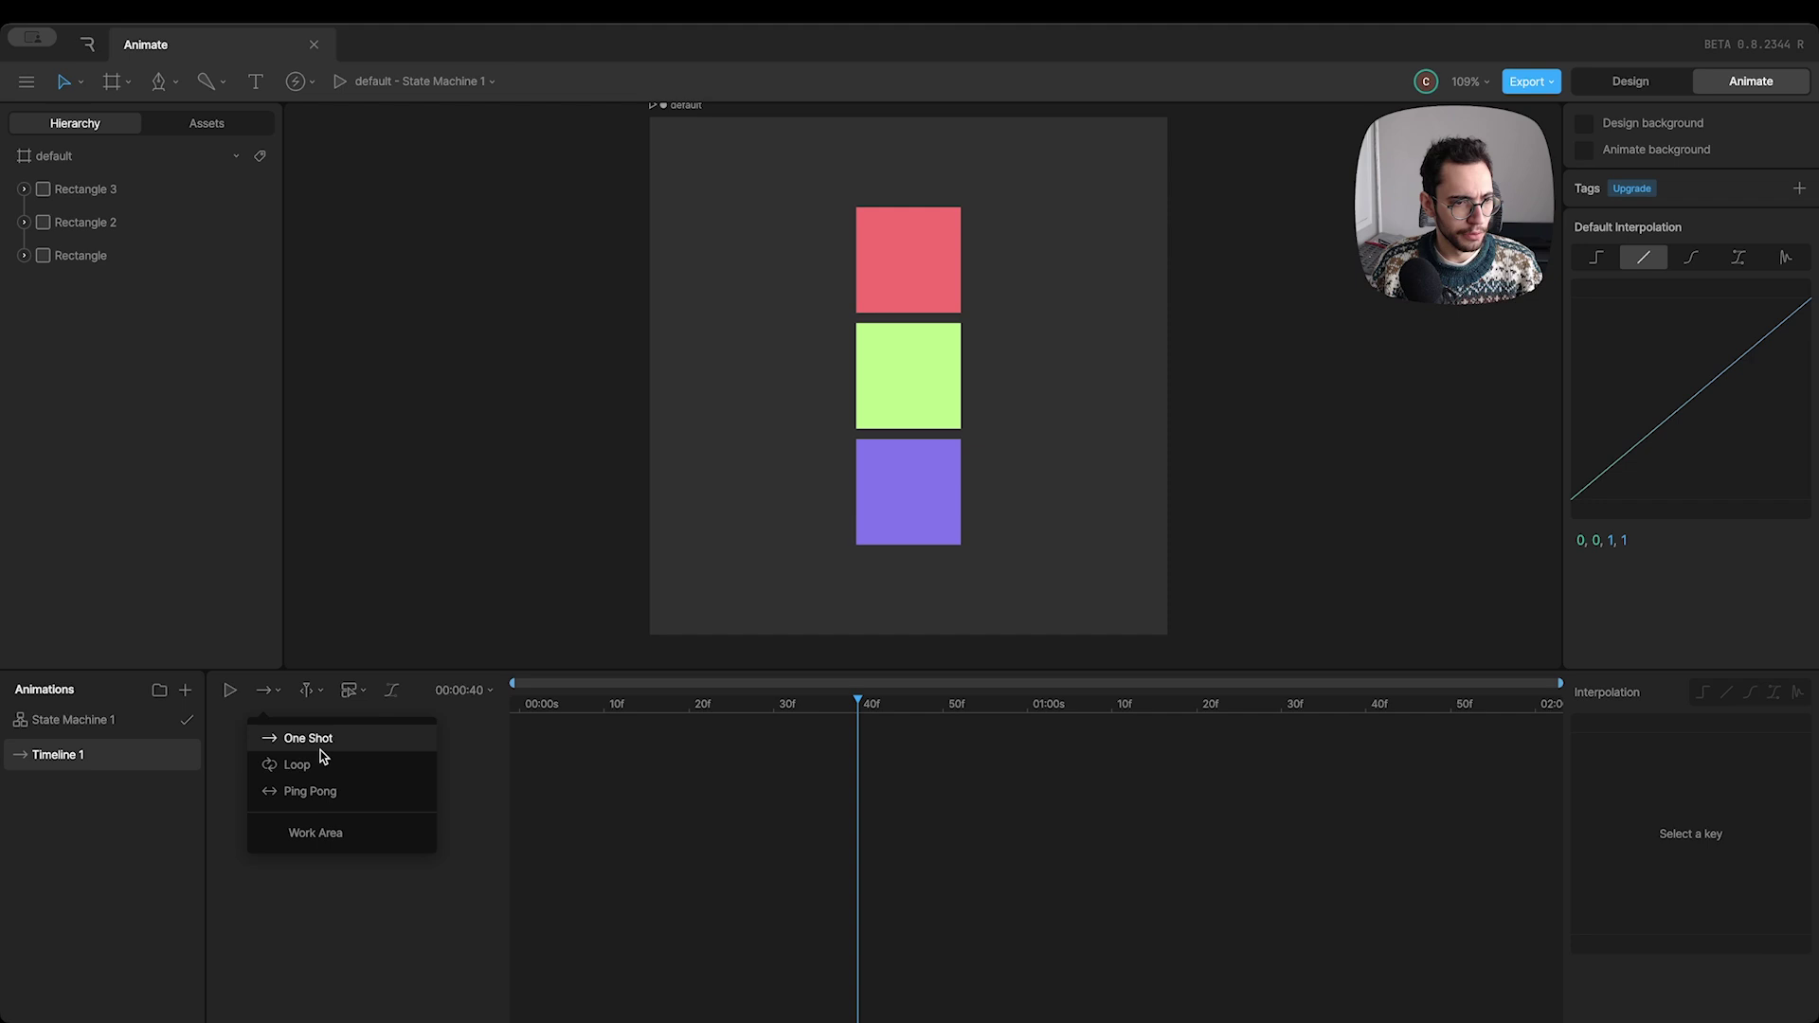
pyautogui.click(349, 832)
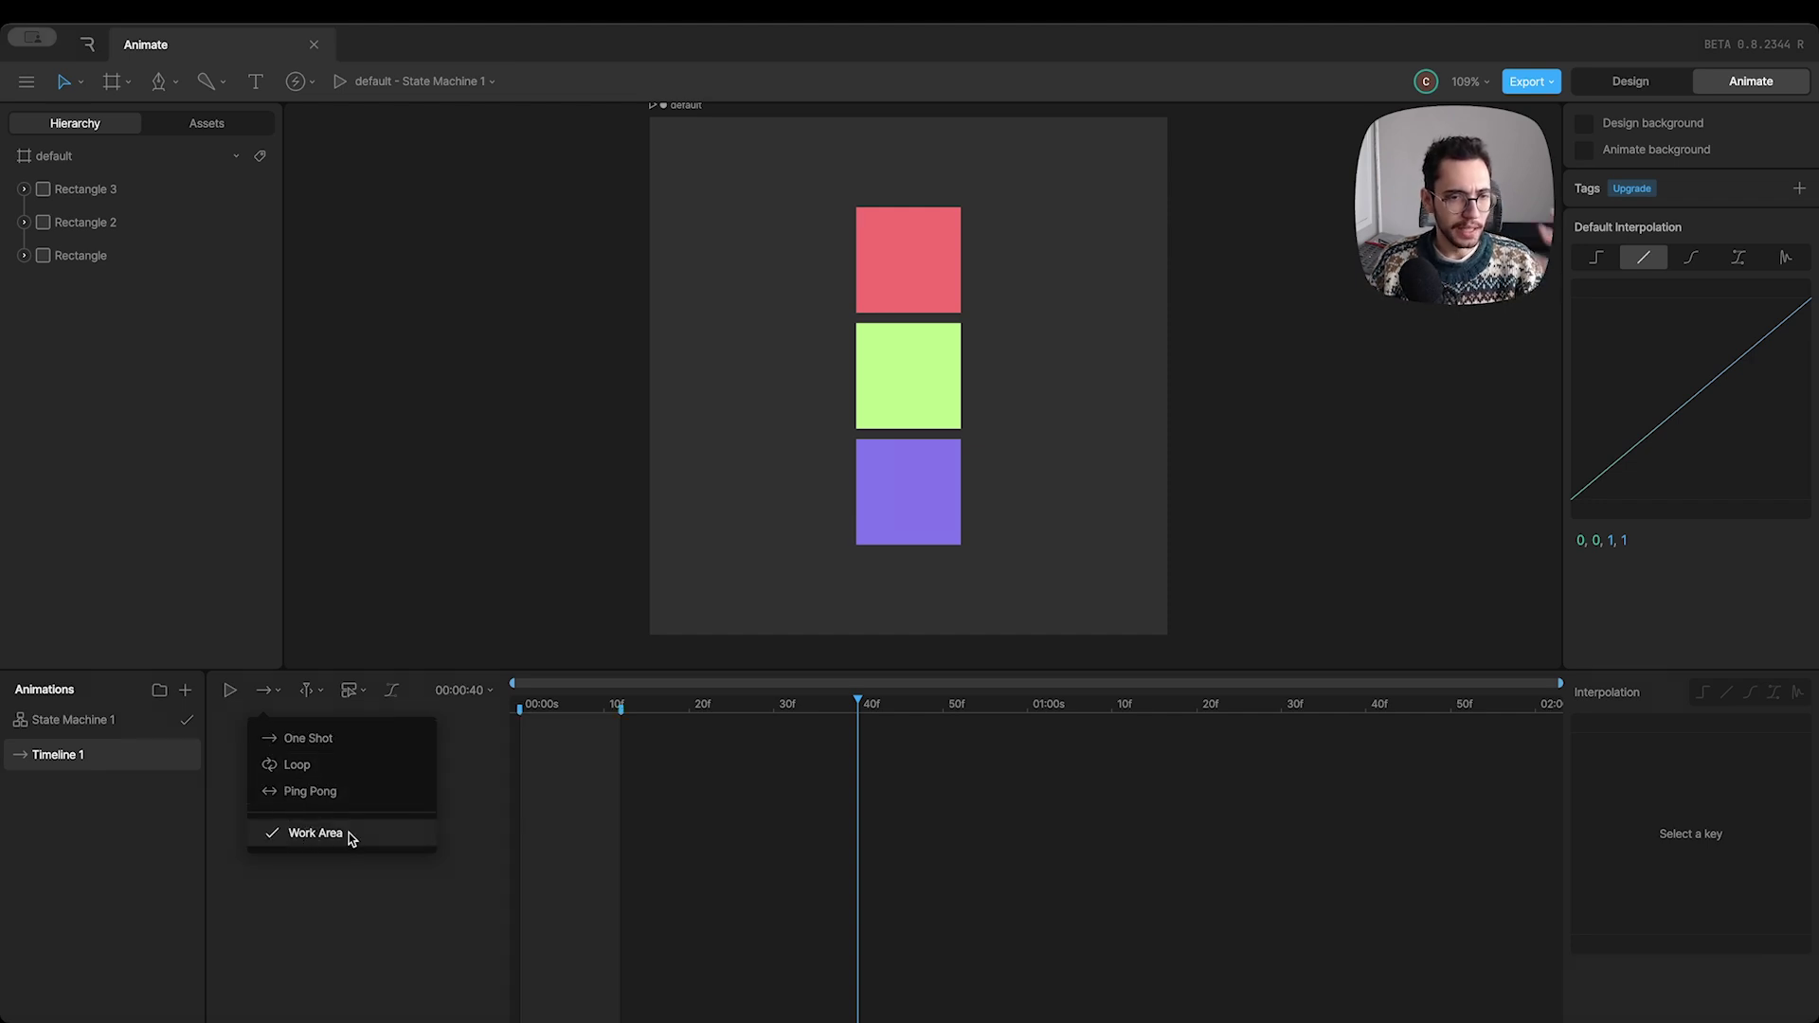
pyautogui.click(673, 707)
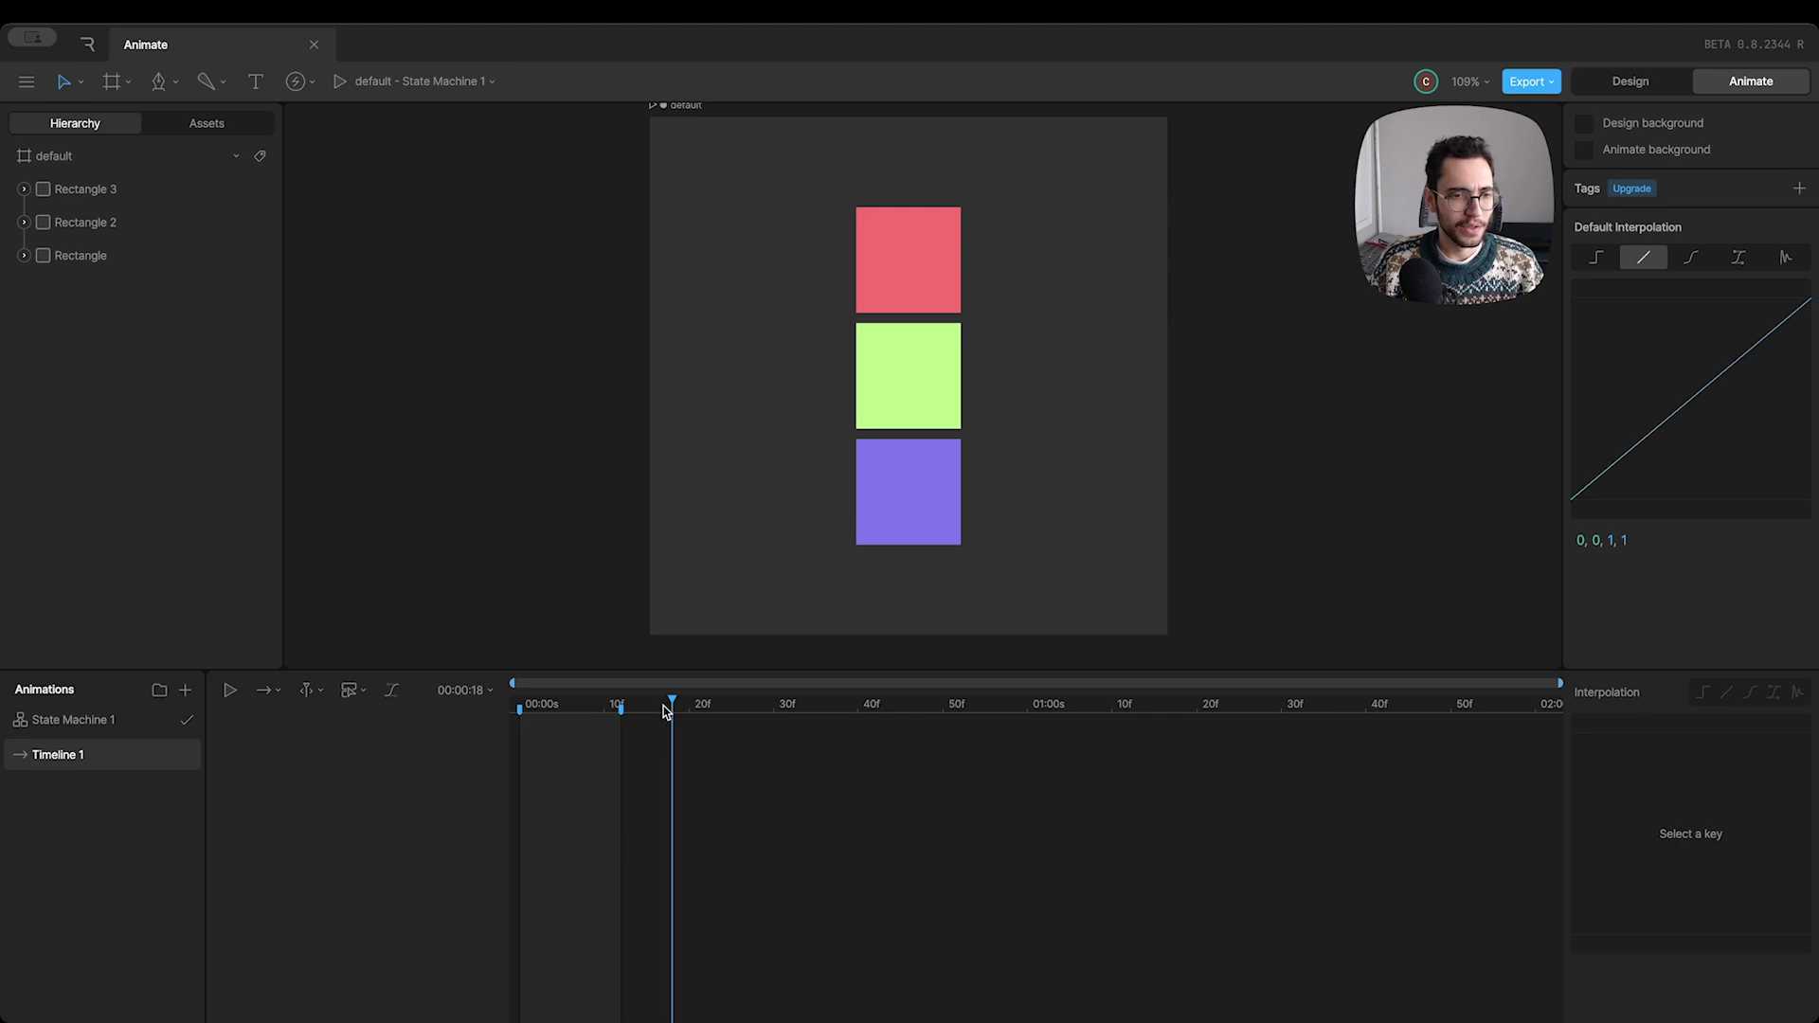
pyautogui.moveTo(622, 709)
pyautogui.mouseDown()
pyautogui.moveTo(638, 711)
pyautogui.moveTo(622, 747)
pyautogui.moveTo(758, 710)
pyautogui.moveTo(1303, 720)
pyautogui.moveTo(1179, 743)
pyautogui.moveTo(1289, 734)
pyautogui.moveTo(1276, 748)
pyautogui.mouseUp()
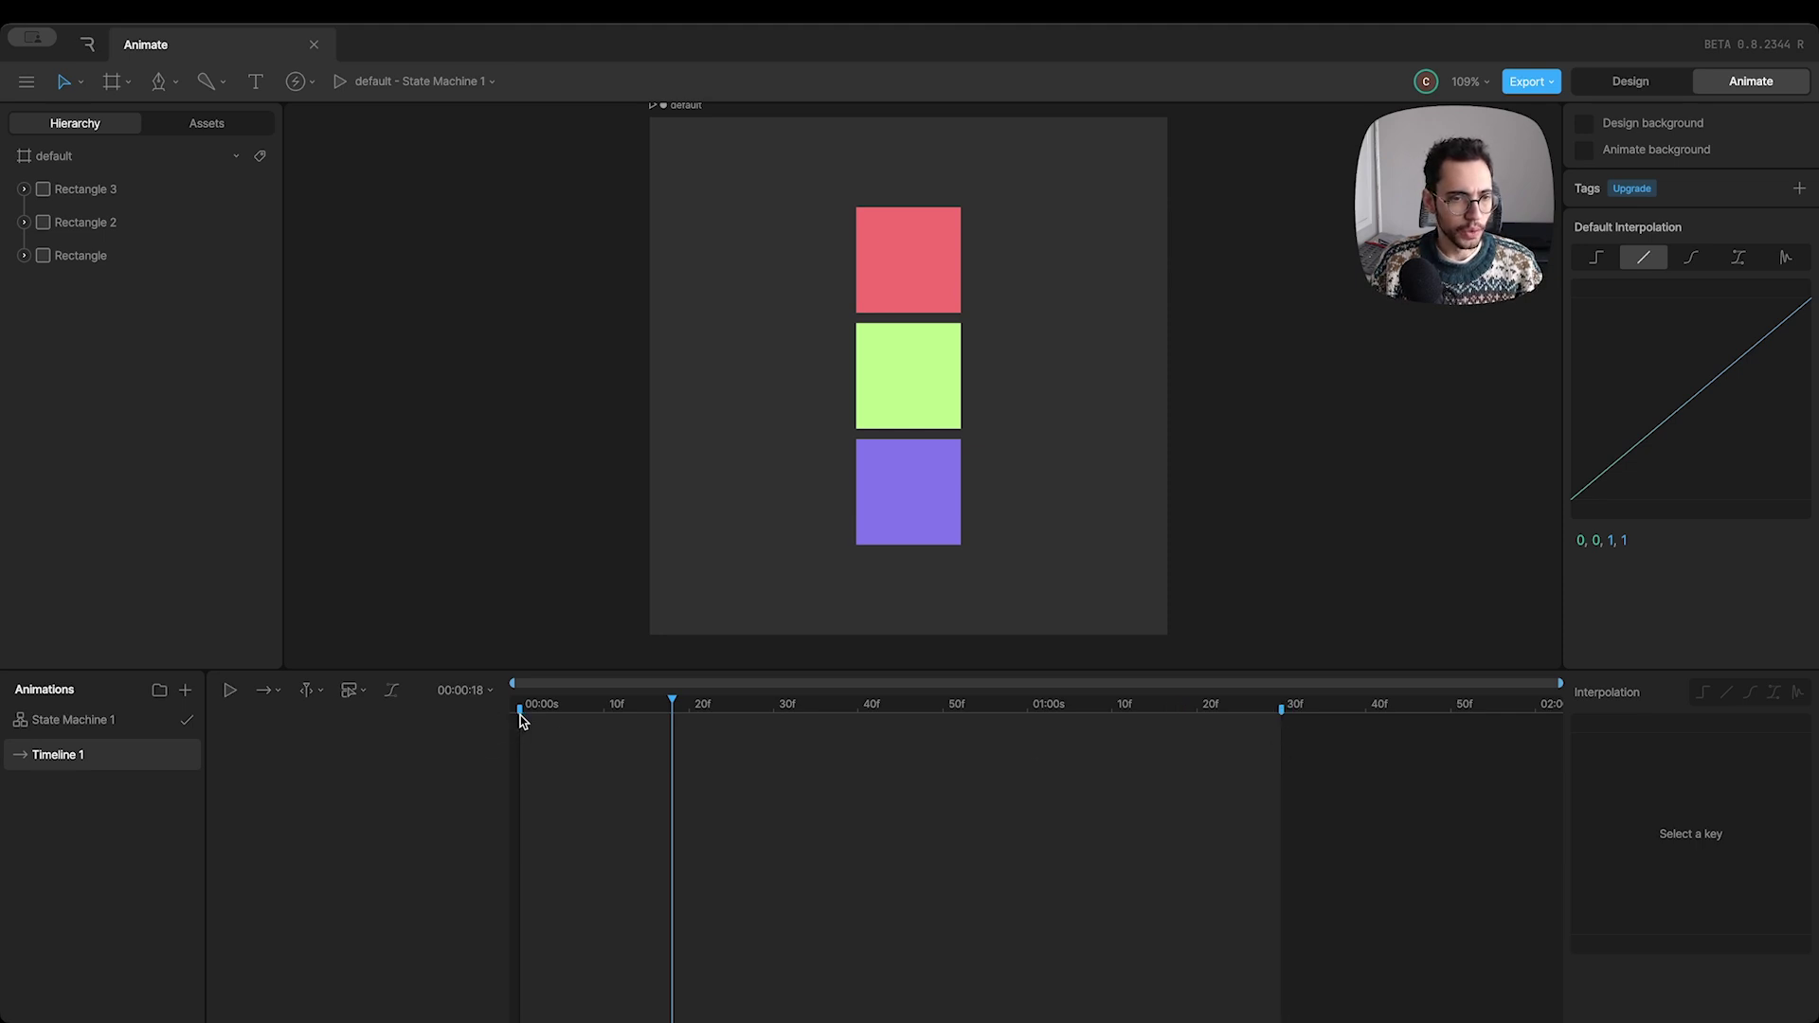
pyautogui.moveTo(524, 708); pyautogui.dragTo(777, 736)
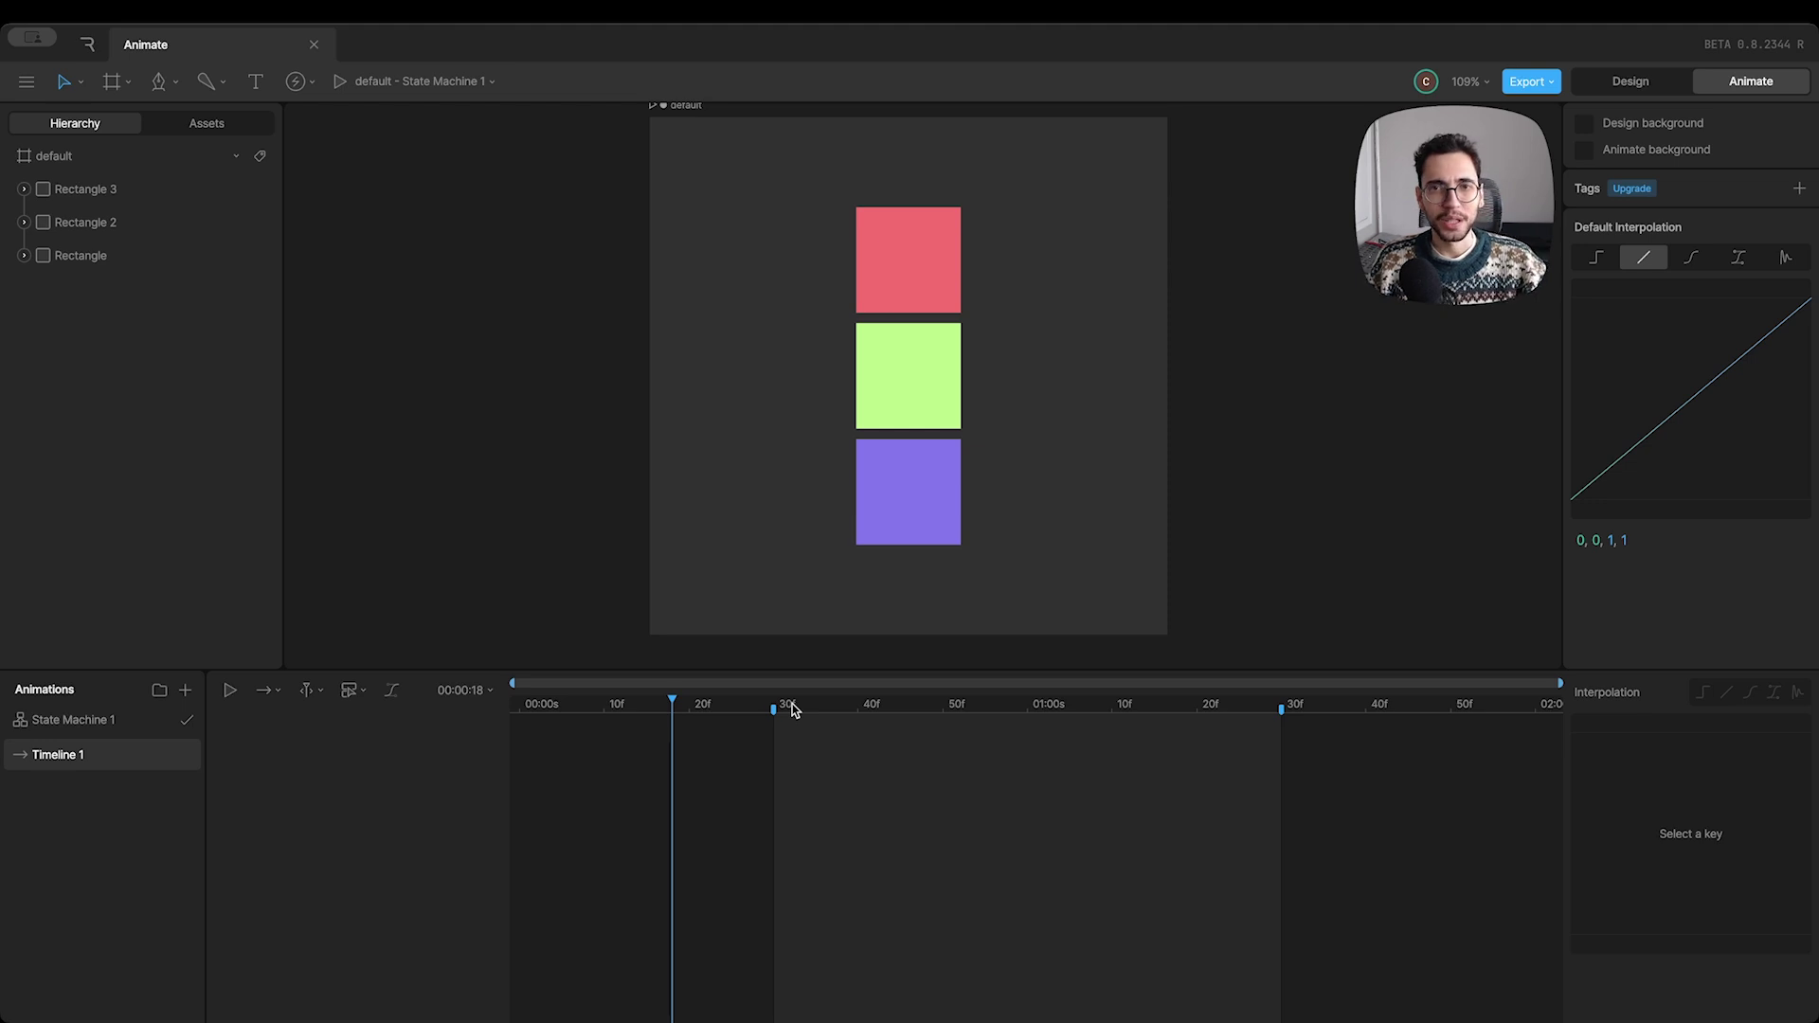
# - Preview the One Shot playback of Timeline 1 within the work area
pyautogui.moveTo(635, 707); pyautogui.dragTo(586, 709)
pyautogui.click(230, 691)
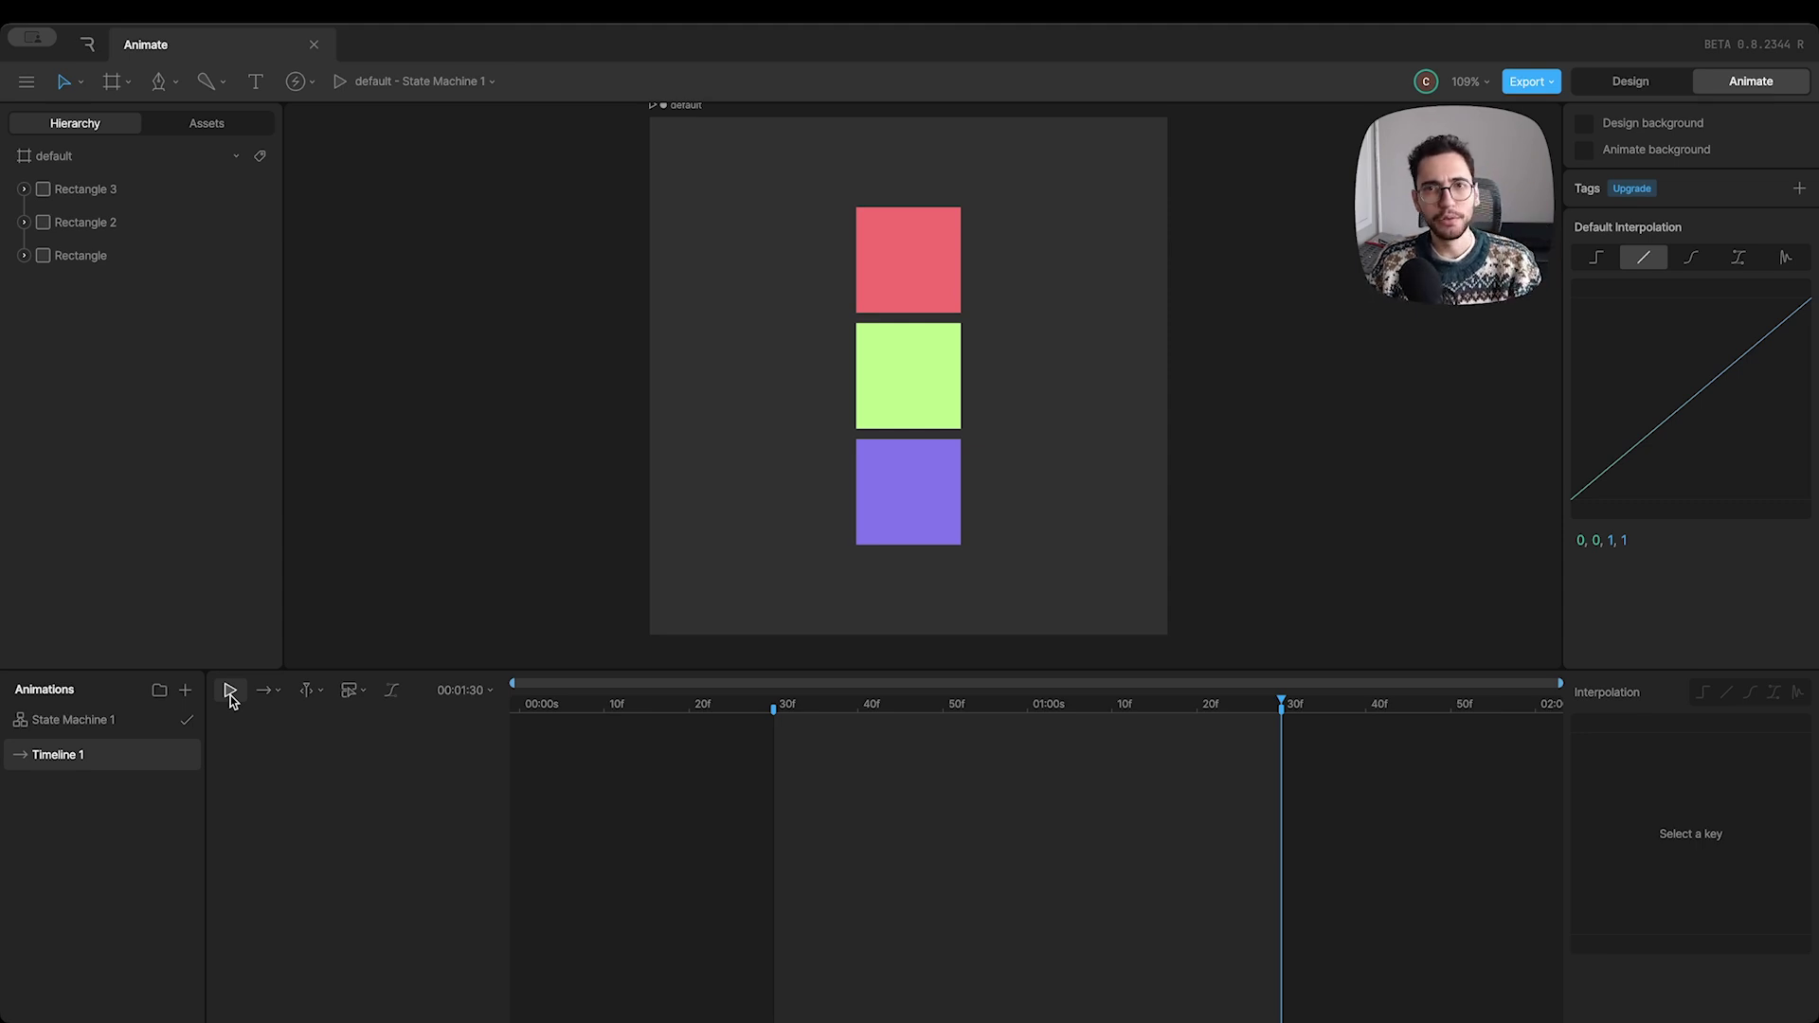
pyautogui.click(230, 692)
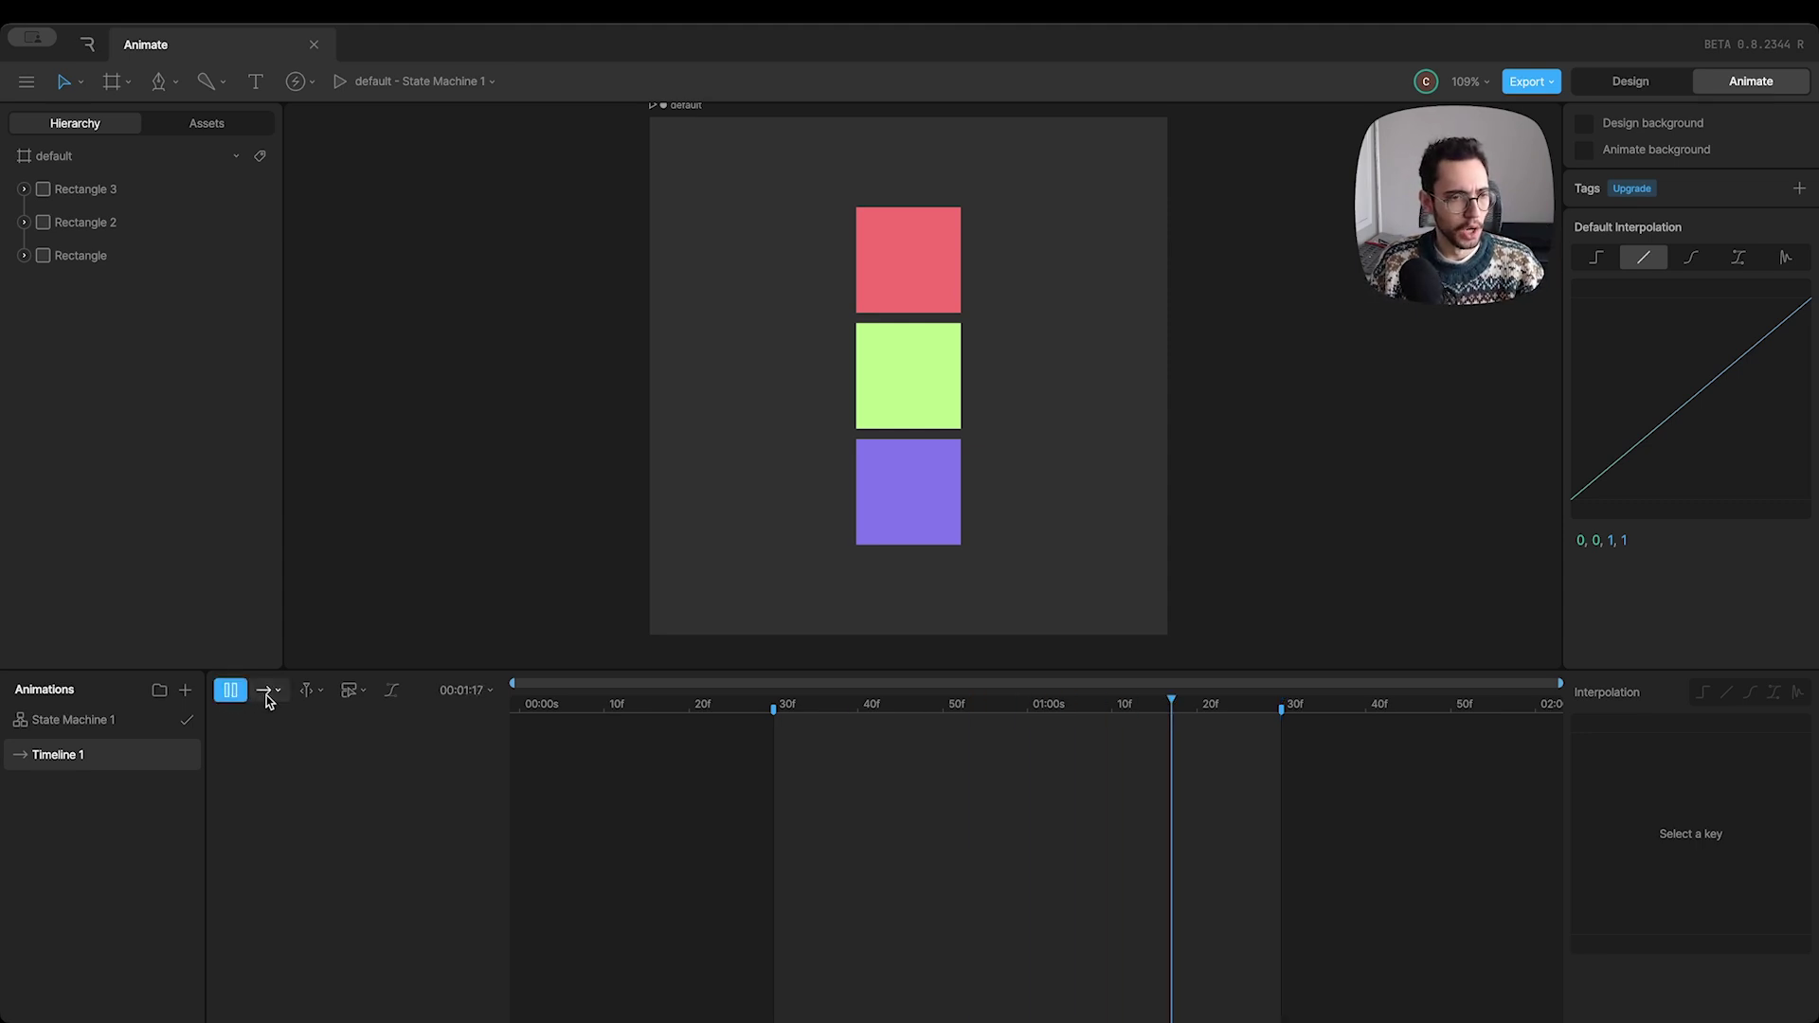
# - Set Timeline 1's playback mode to Loop and play it within the work area
pyautogui.click(267, 690)
pyautogui.click(293, 764)
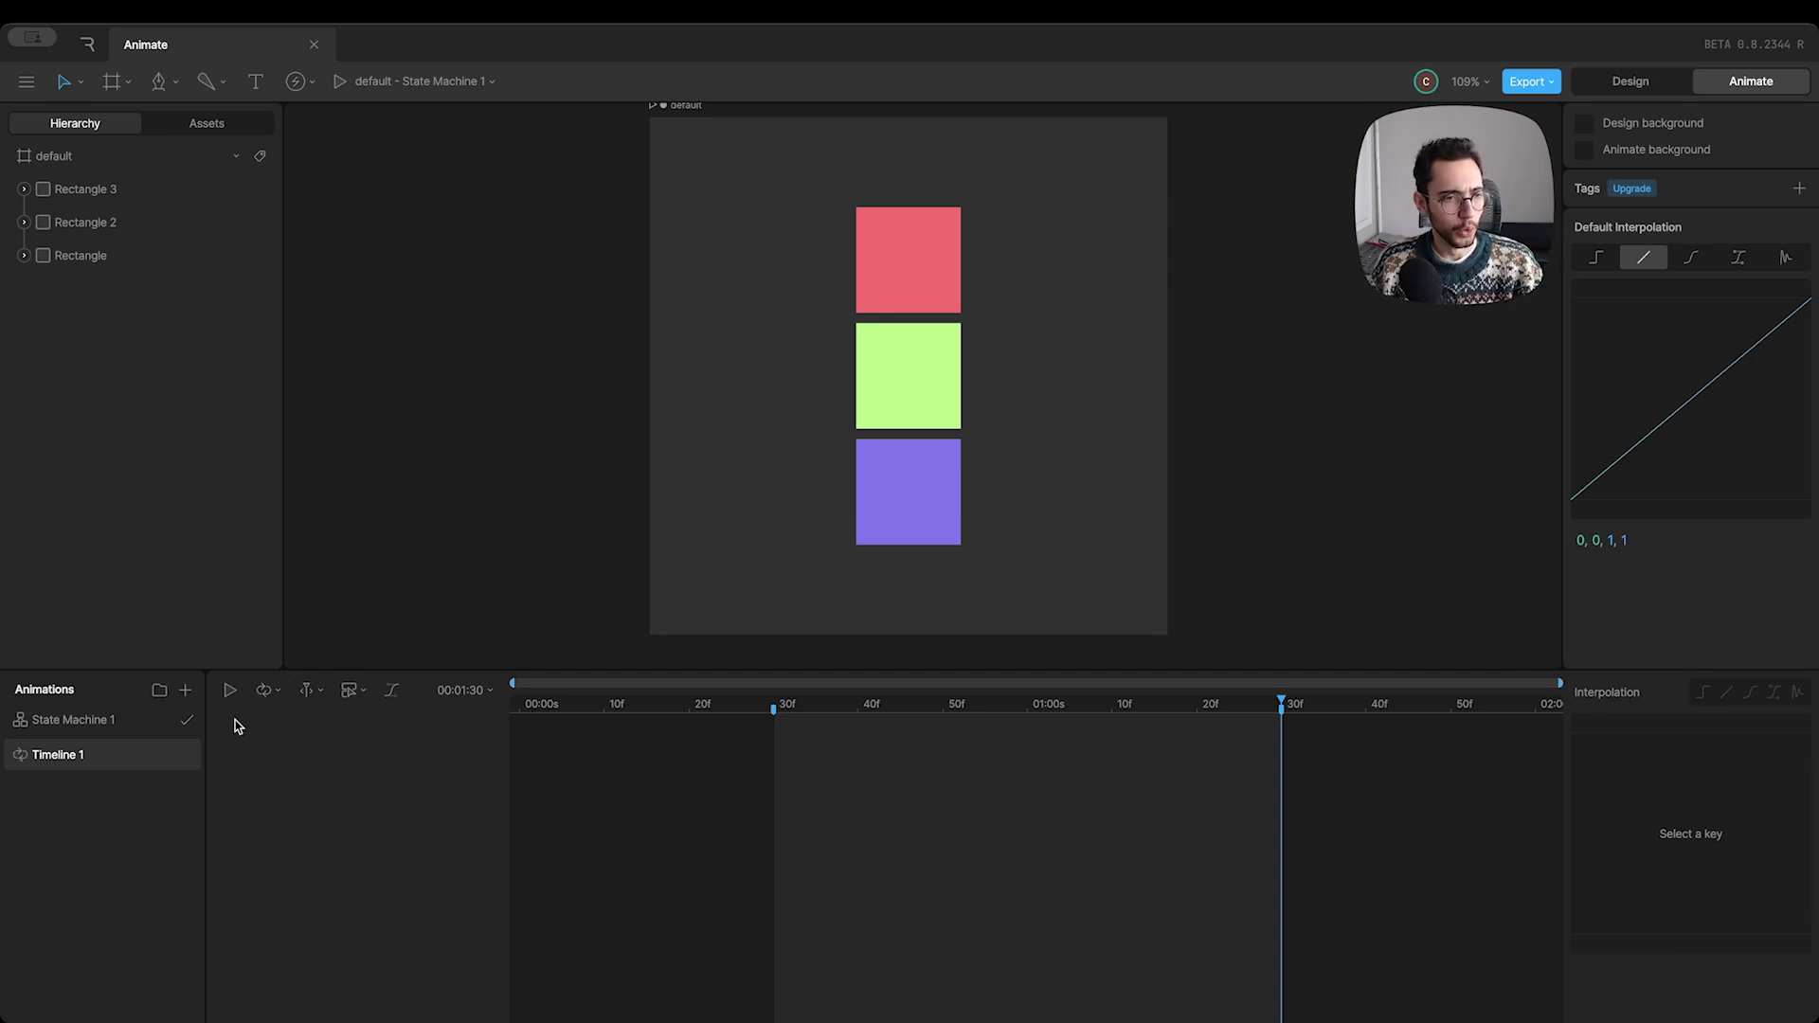
pyautogui.click(230, 692)
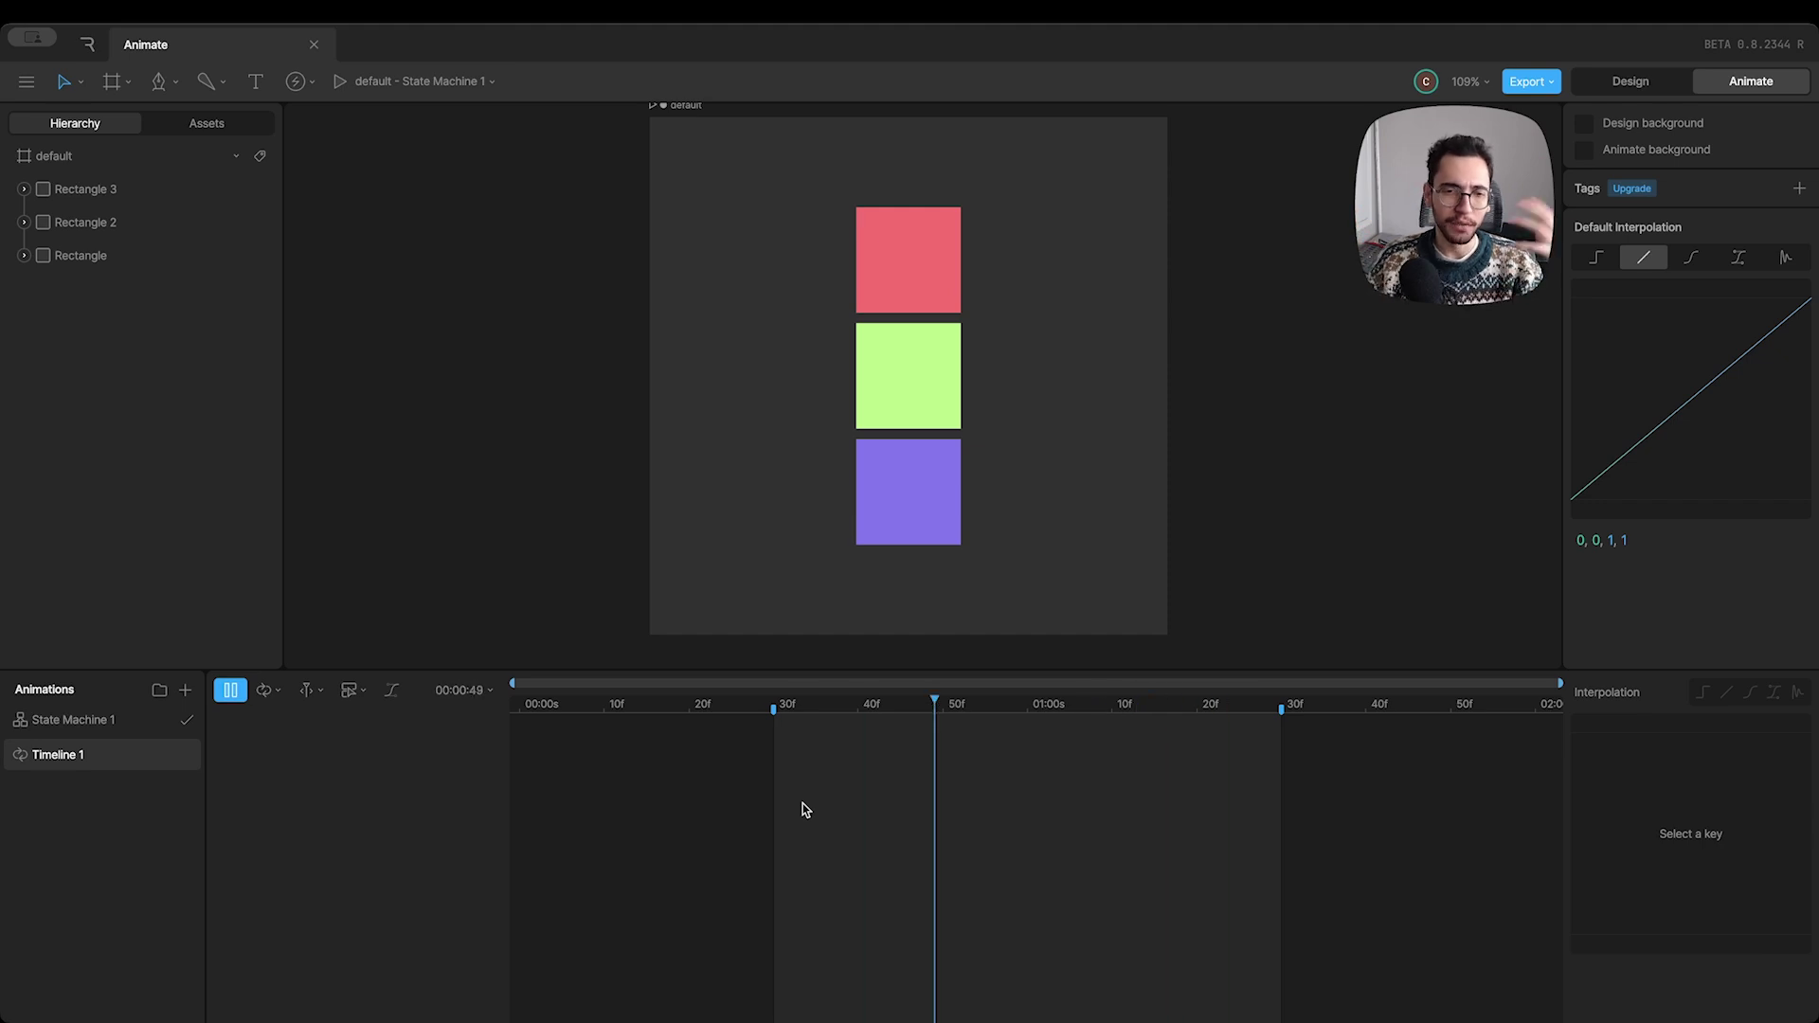
# - Scrub the playhead between the work area's start and end, and open the timeline's duration and playback speed settings
pyautogui.moveTo(807, 709)
pyautogui.mouseDown()
pyautogui.moveTo(857, 718)
pyautogui.moveTo(822, 726)
pyautogui.mouseUp()
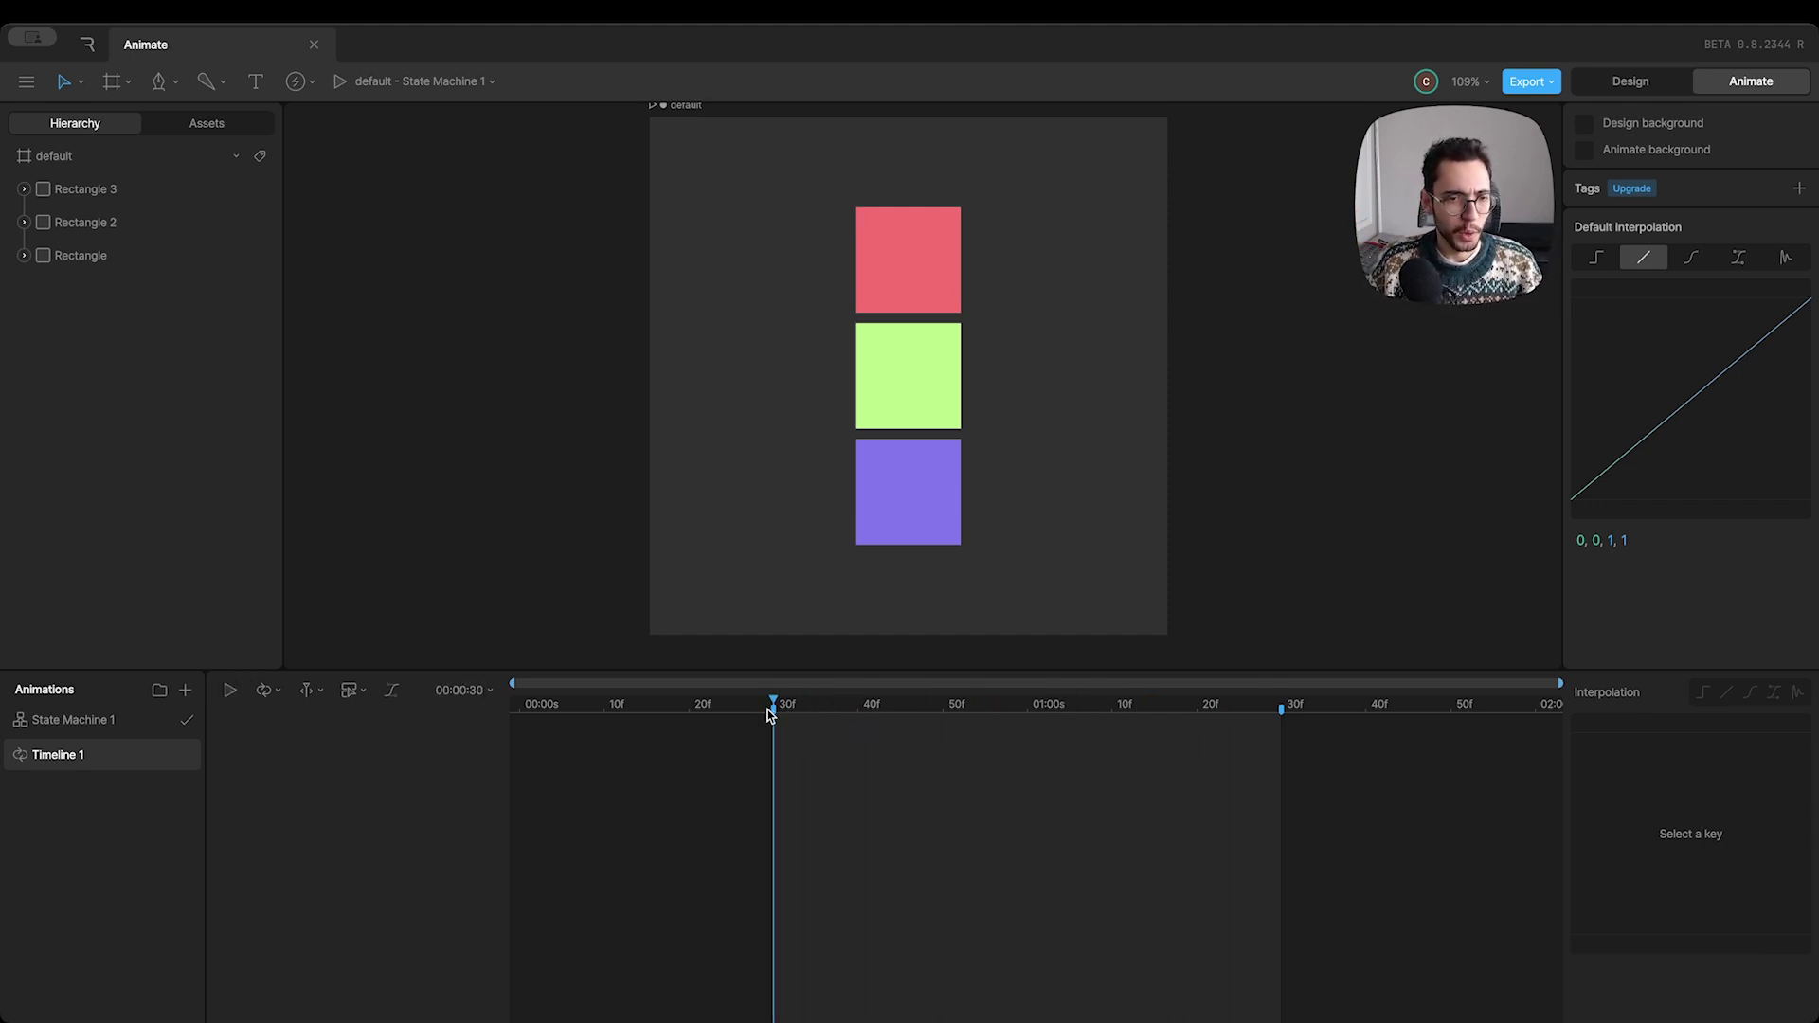
pyautogui.moveTo(1262, 710); pyautogui.dragTo(1281, 716)
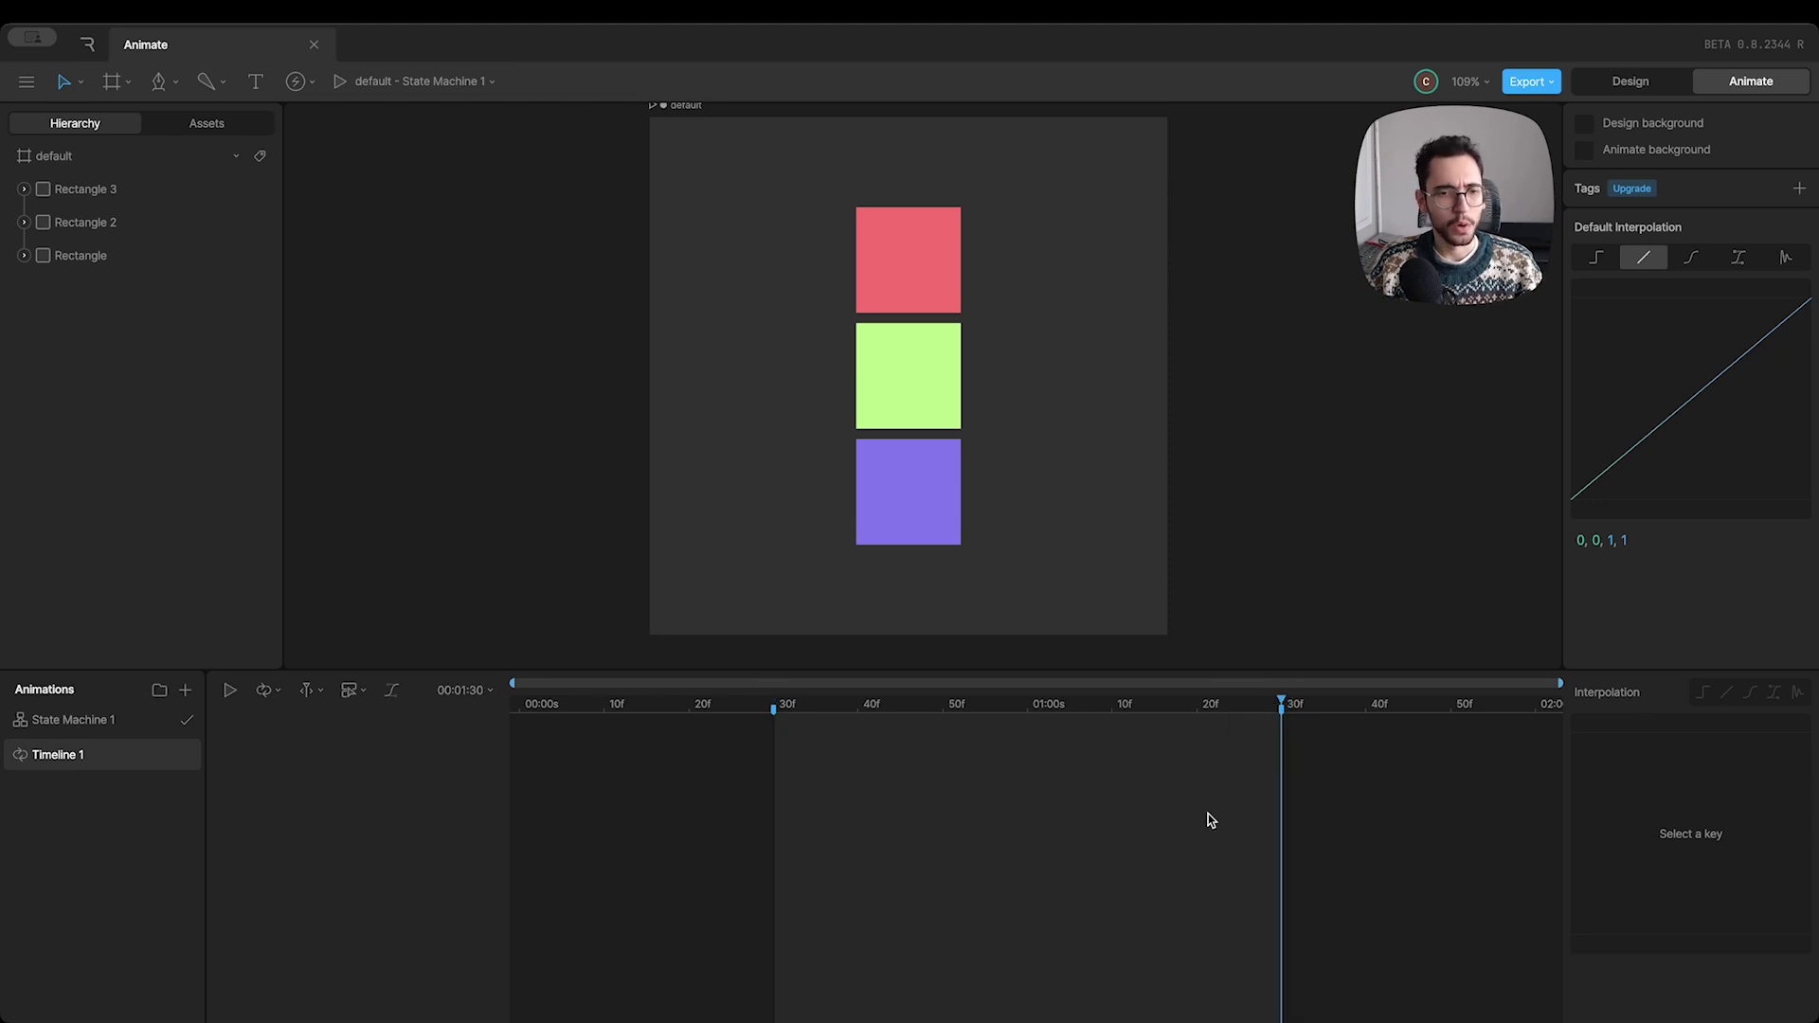
pyautogui.click(459, 692)
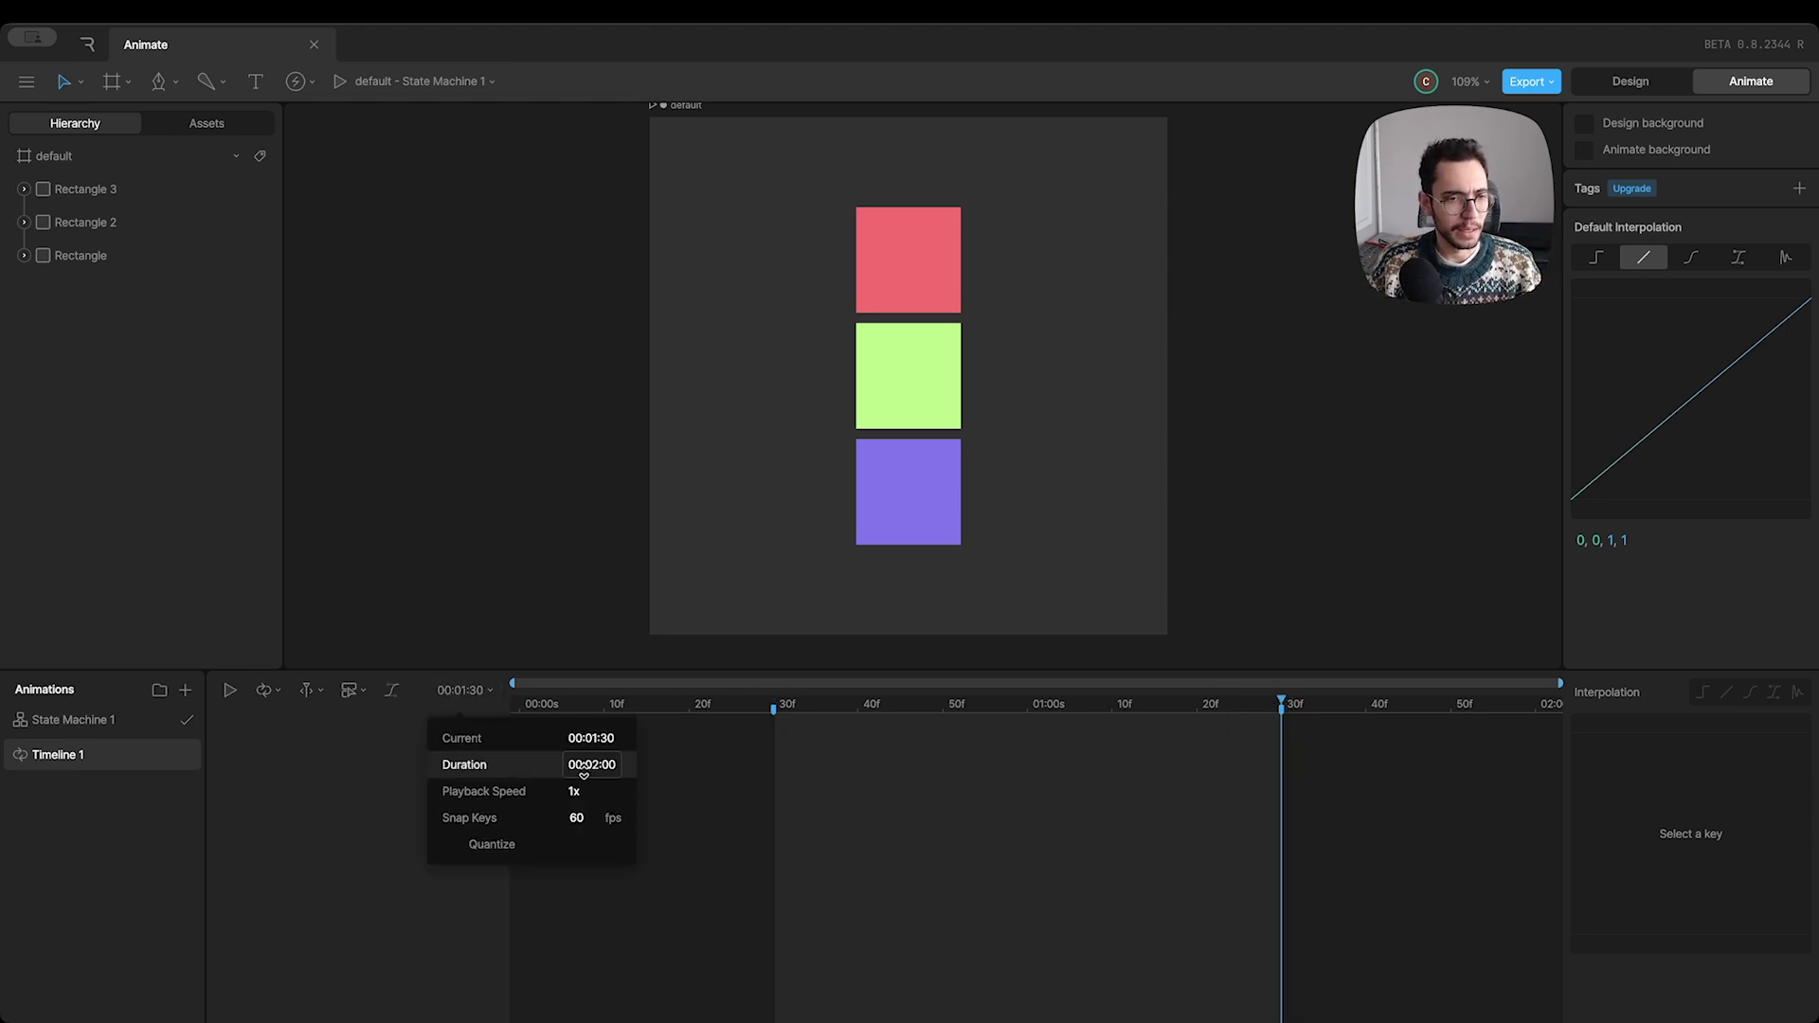
# - Key the X position of all three rectangles at 00:00:30 and expand their Position tracks in the timeline
pyautogui.moveTo(990, 704); pyautogui.dragTo(770, 732)
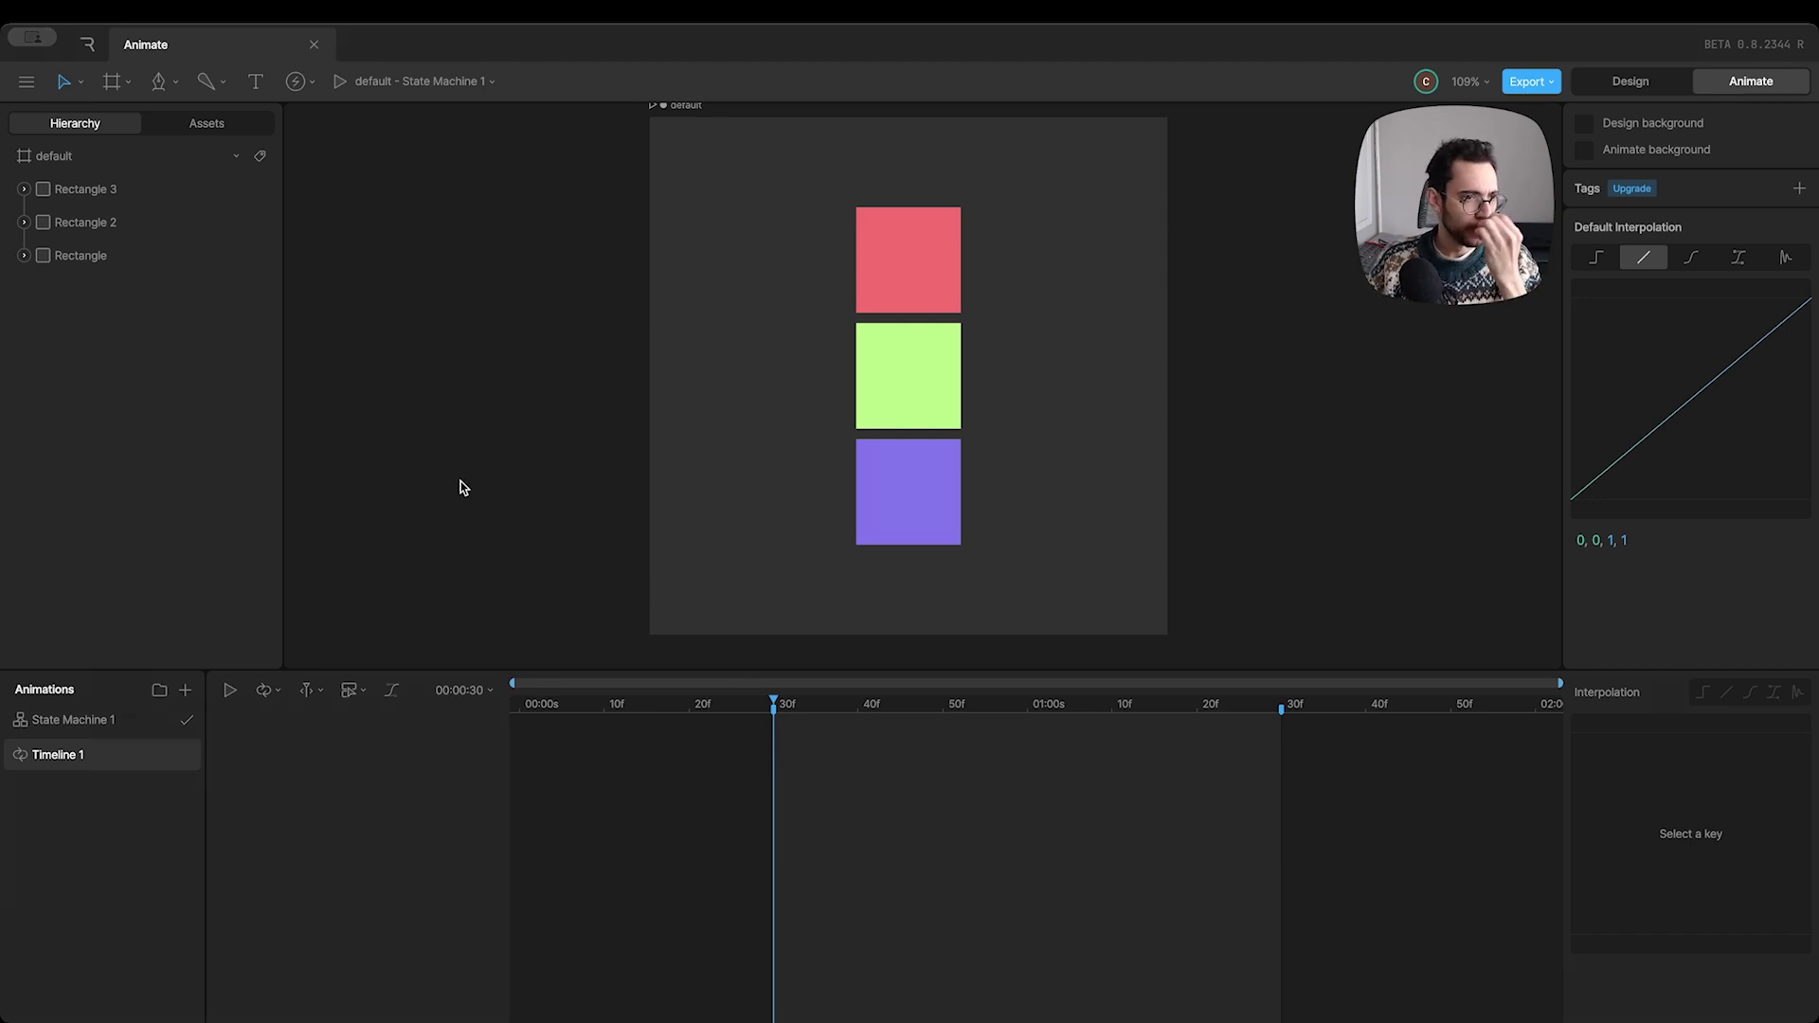
pyautogui.click(145, 191)
pyautogui.keyDown('shift'); pyautogui.click(138, 256); pyautogui.keyUp('shift')
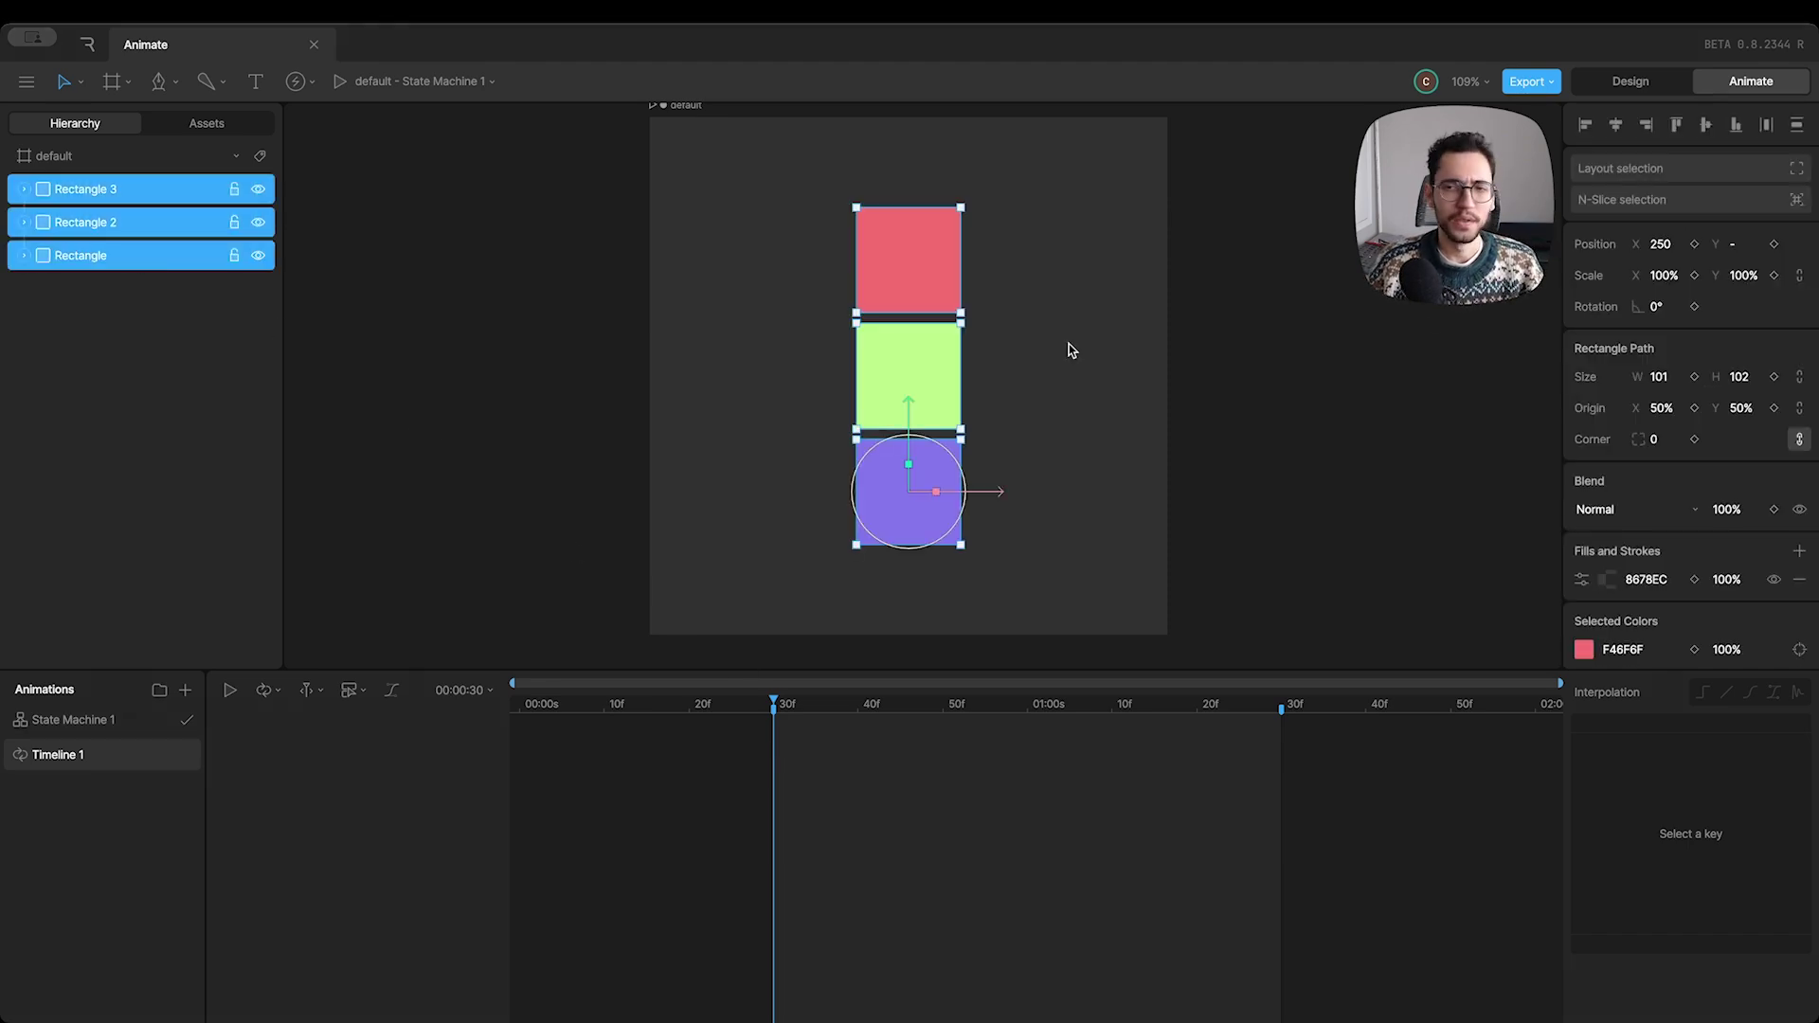
pyautogui.click(1695, 245)
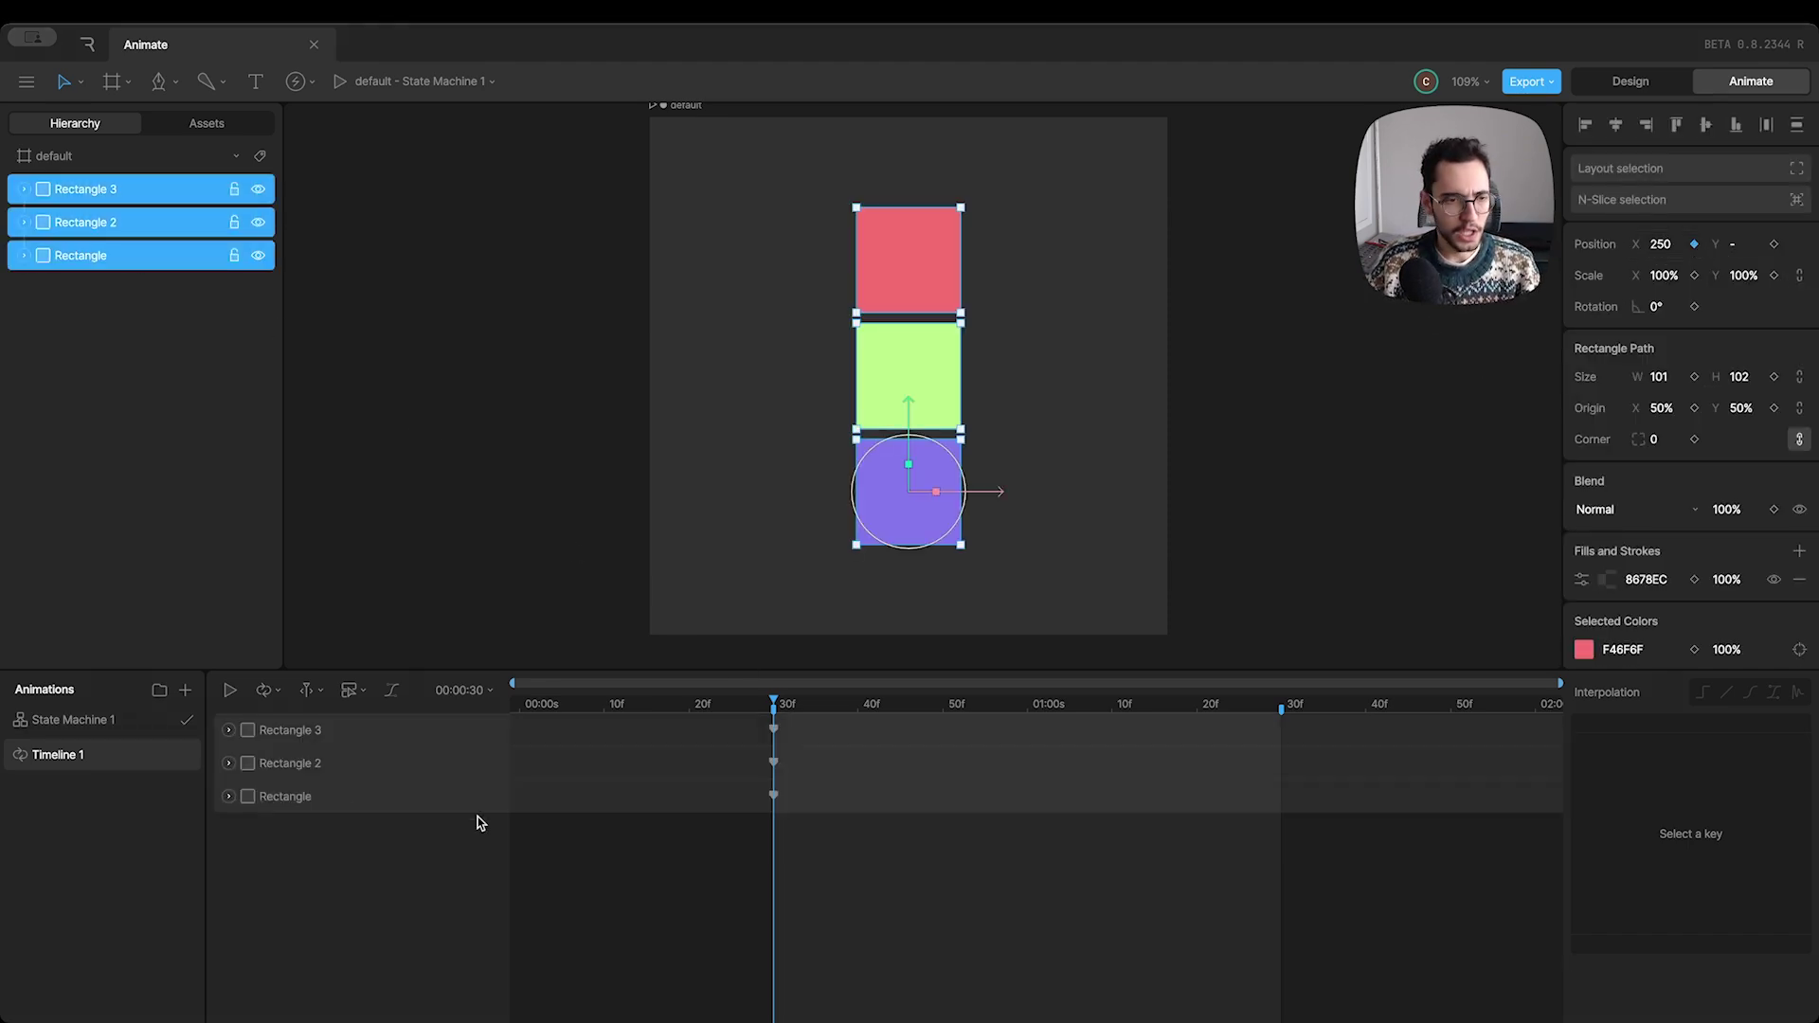
pyautogui.click(228, 764)
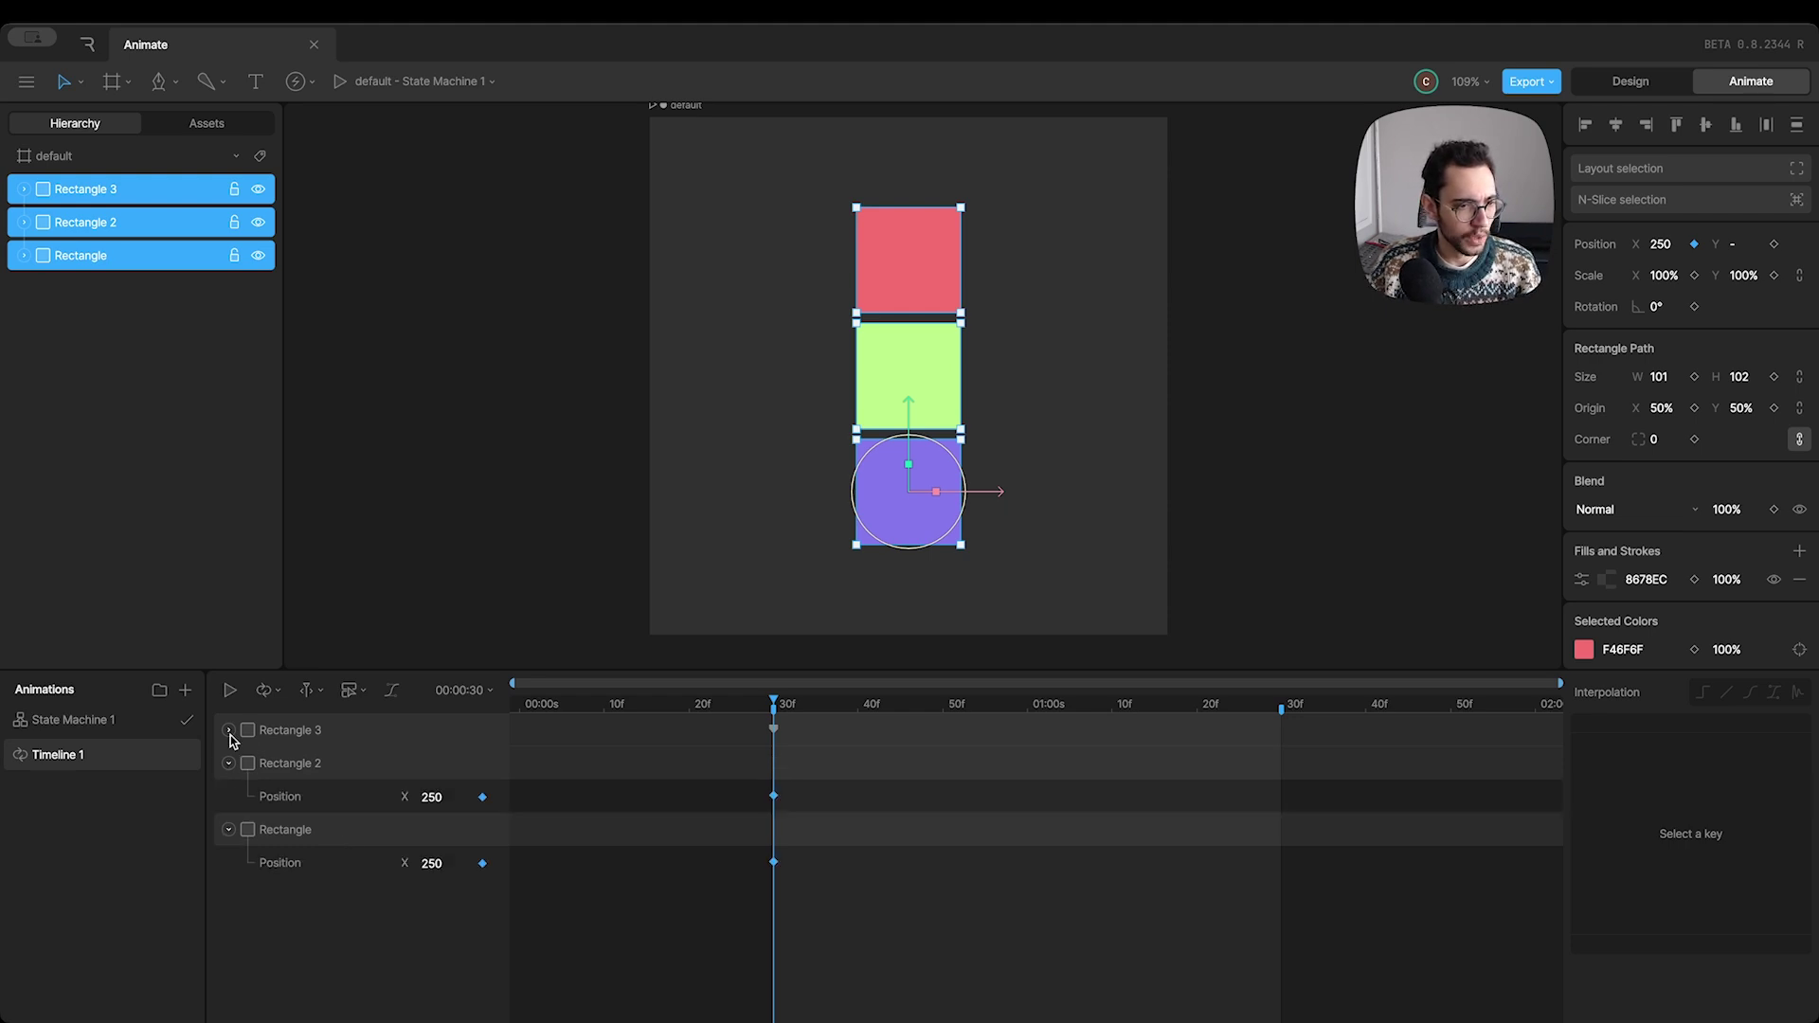
pyautogui.click(228, 730)
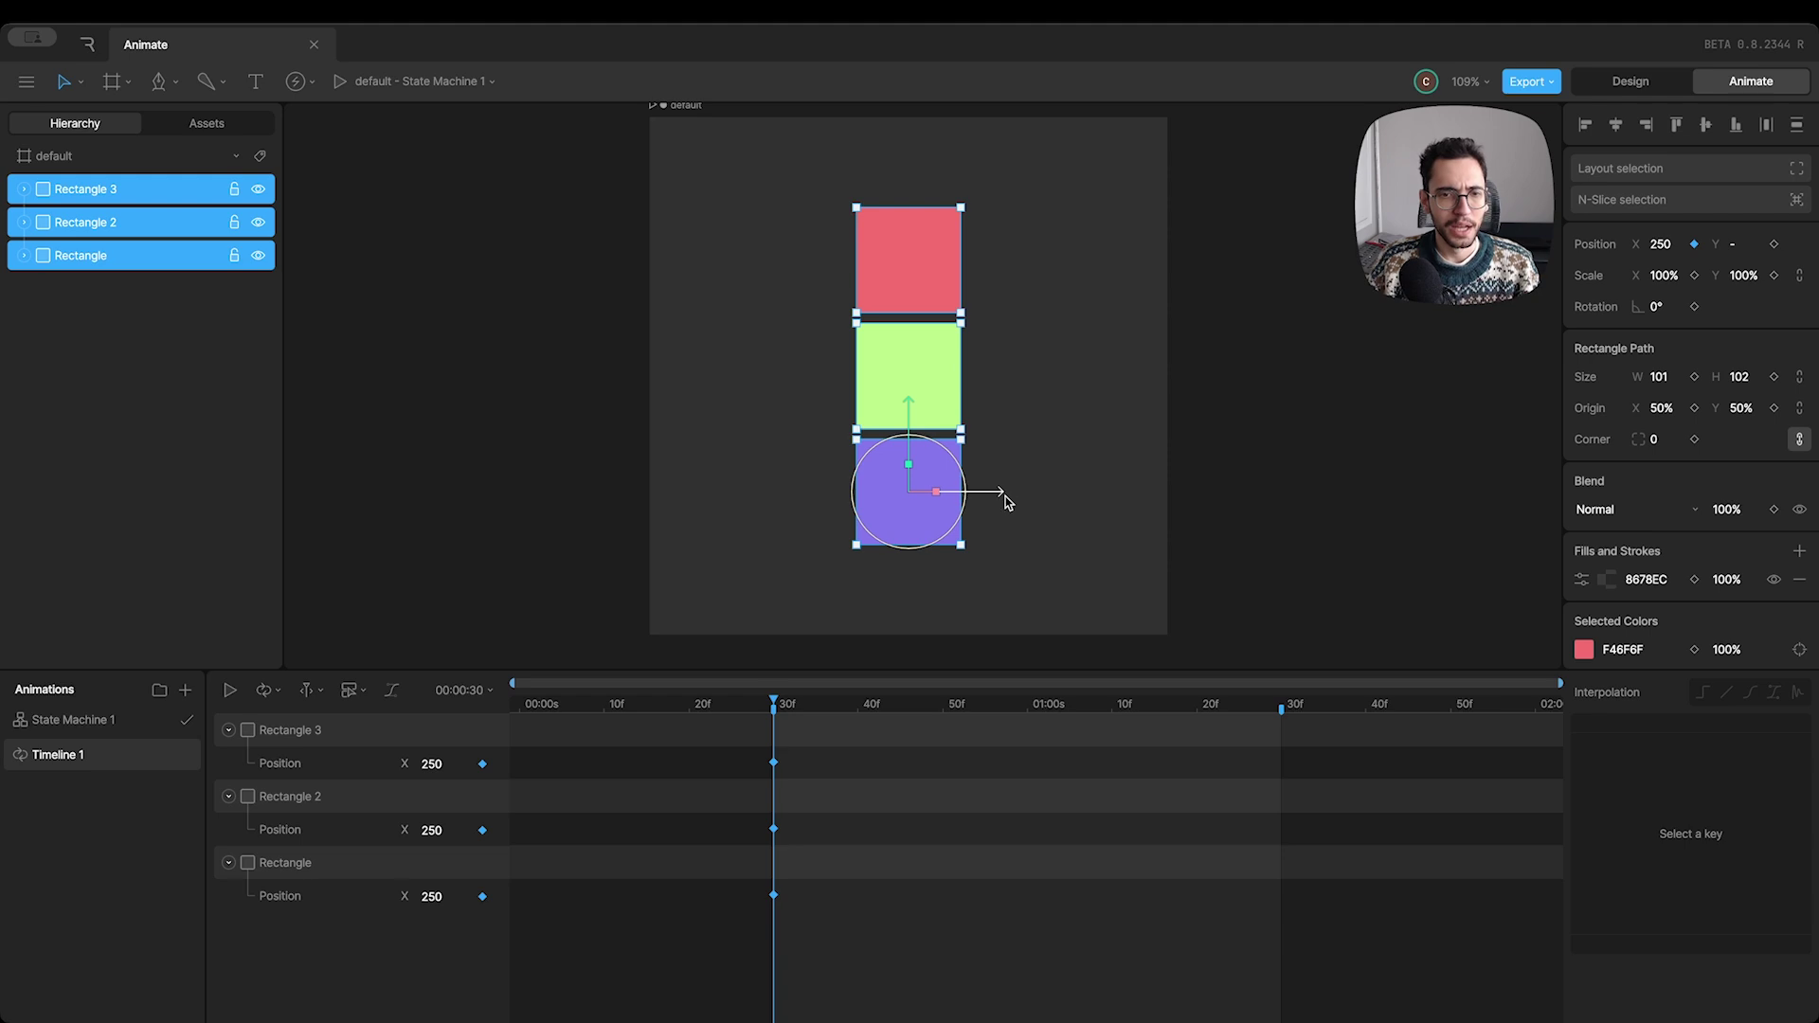
# - Shift the three rectangles to X position 190 on the 00:00:30 keyframe
pyautogui.hotkey('shift', 'Left')
pyautogui.hotkey('shift', 'Left')
pyautogui.hotkey('shift', 'Left')
pyautogui.hotkey('shift', 'Left')
pyautogui.hotkey('shift', 'Left')
pyautogui.hotkey('shift', 'Left')
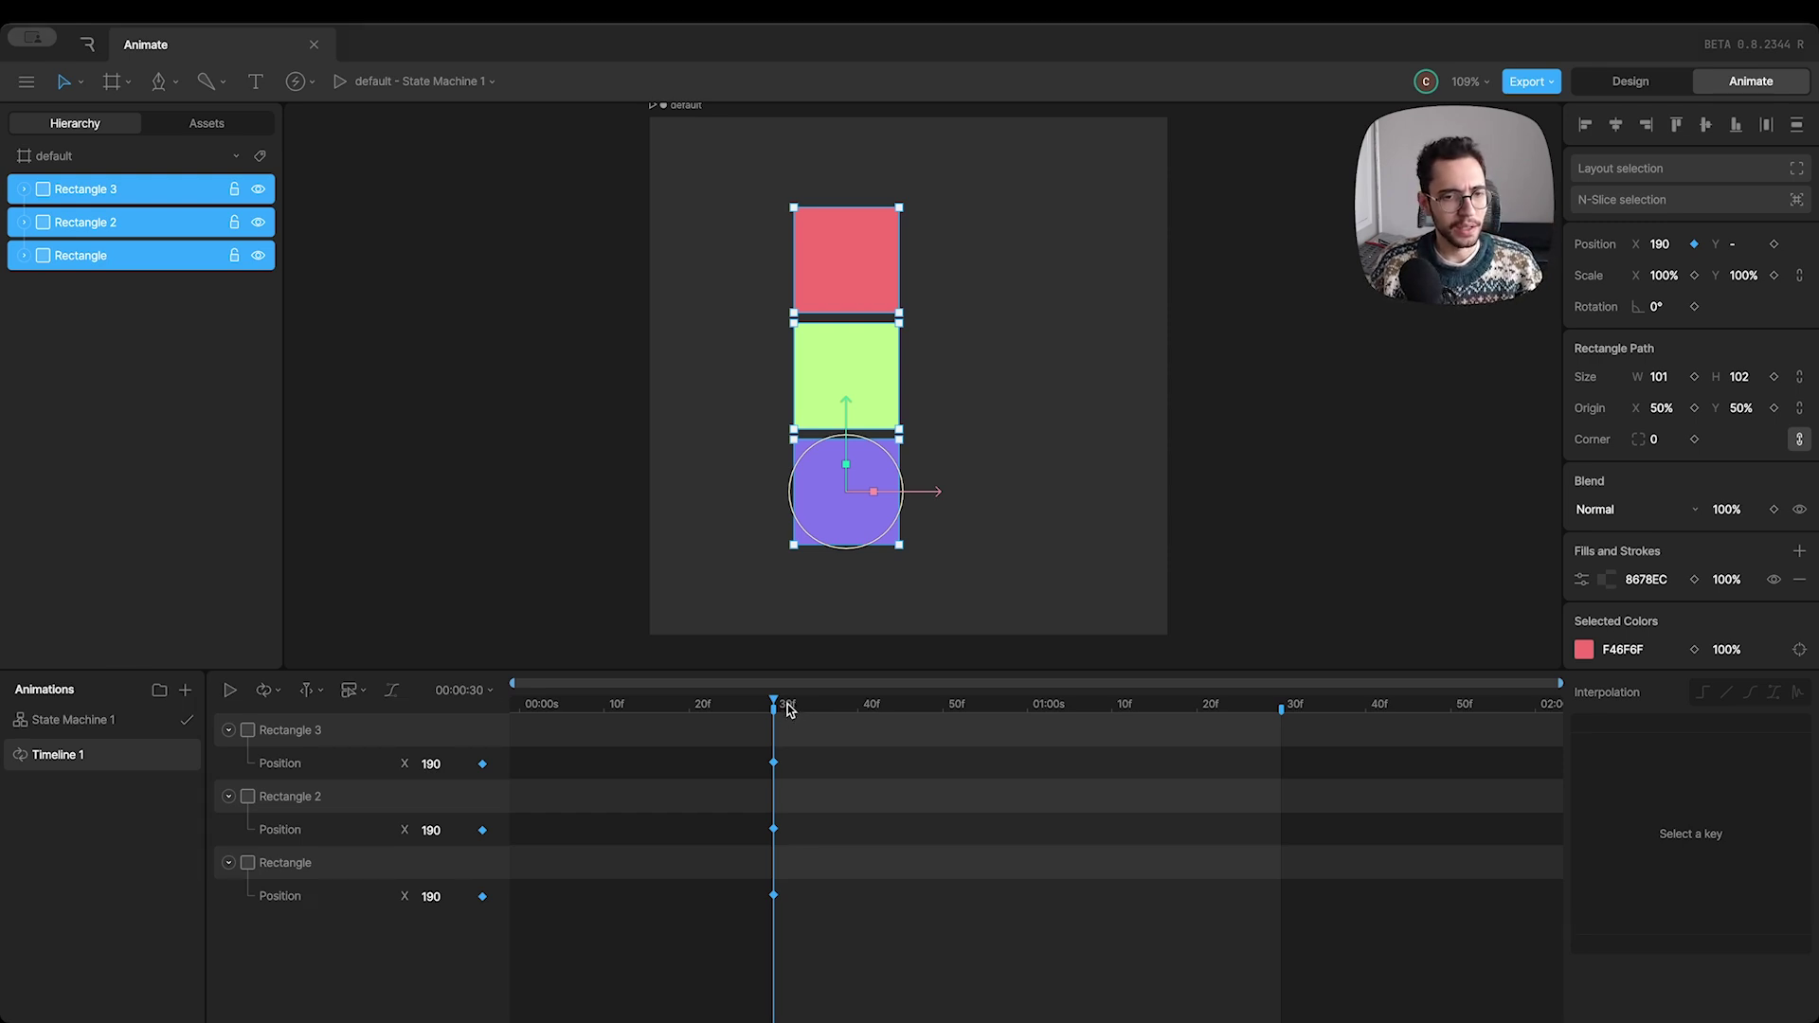
# - Key the three rectangles at X position 310 at 00:01:00
pyautogui.moveTo(788, 709); pyautogui.dragTo(1030, 750)
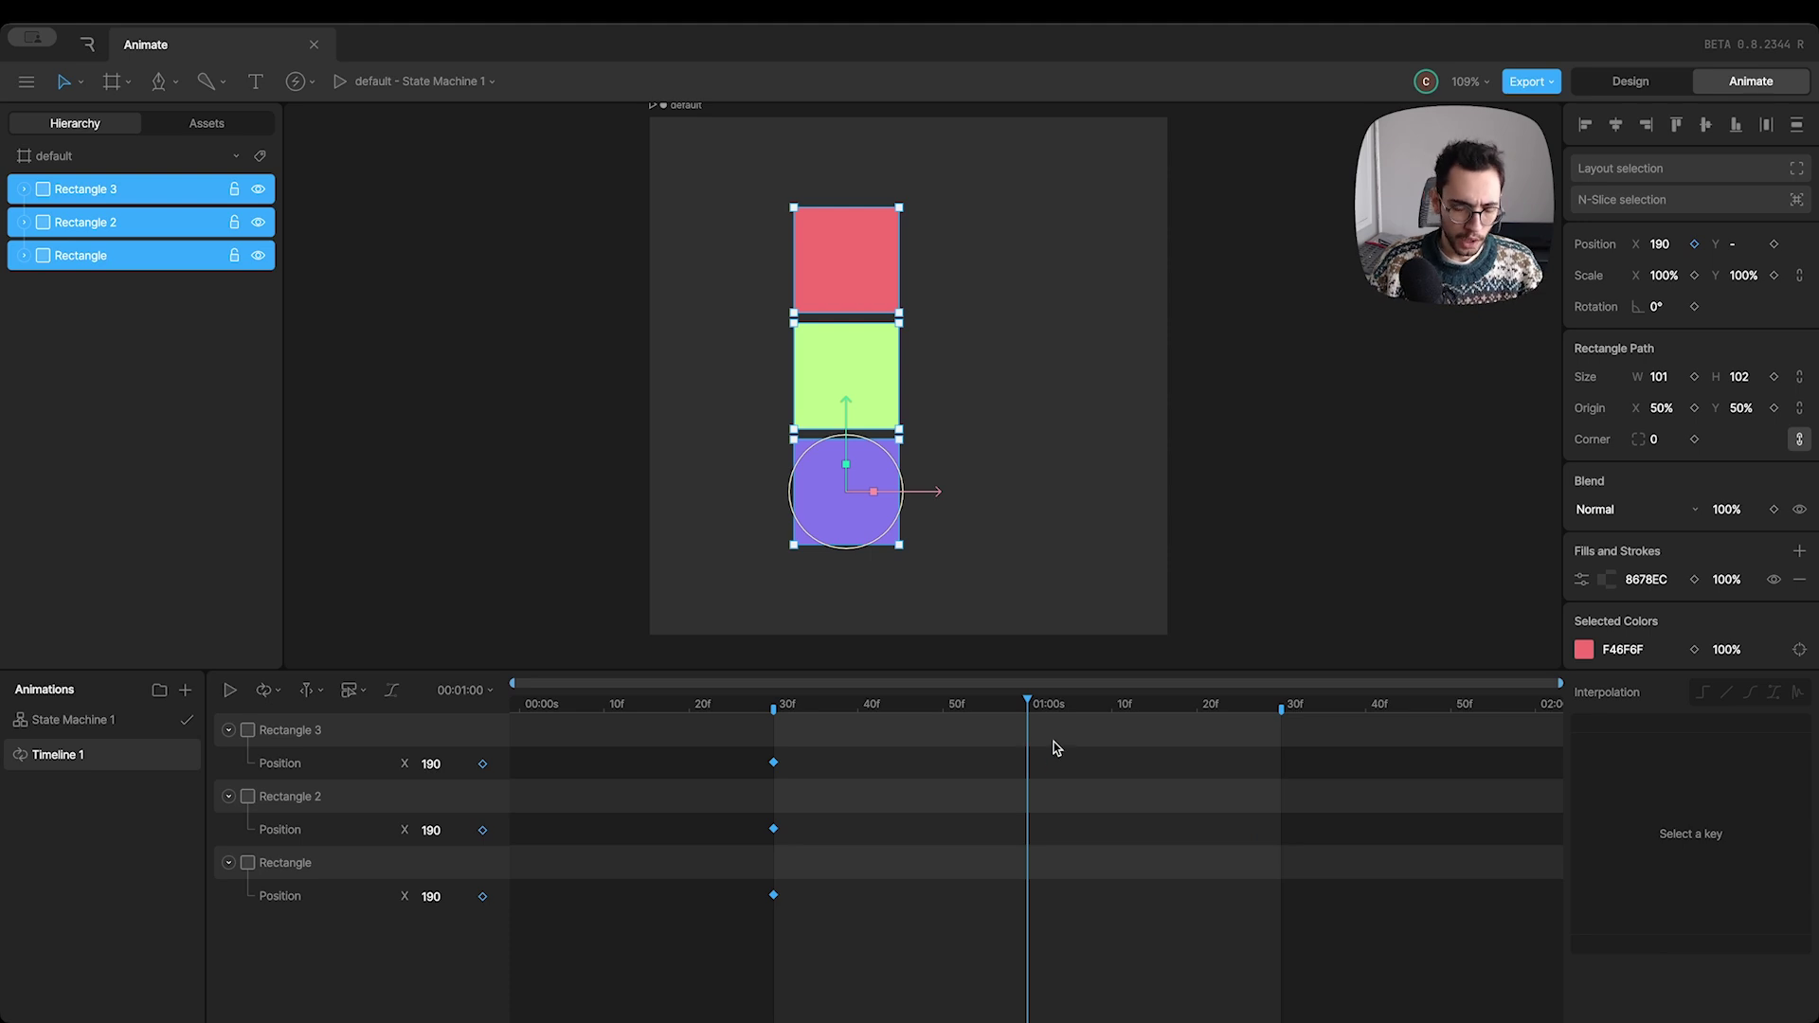
pyautogui.hotkey('shift', 'Right')
pyautogui.hotkey('shift', 'Right')
pyautogui.hotkey('shift', 'Right')
pyautogui.hotkey('shift', 'Right')
pyautogui.hotkey('shift', 'Right')
pyautogui.hotkey('shift', 'Right')
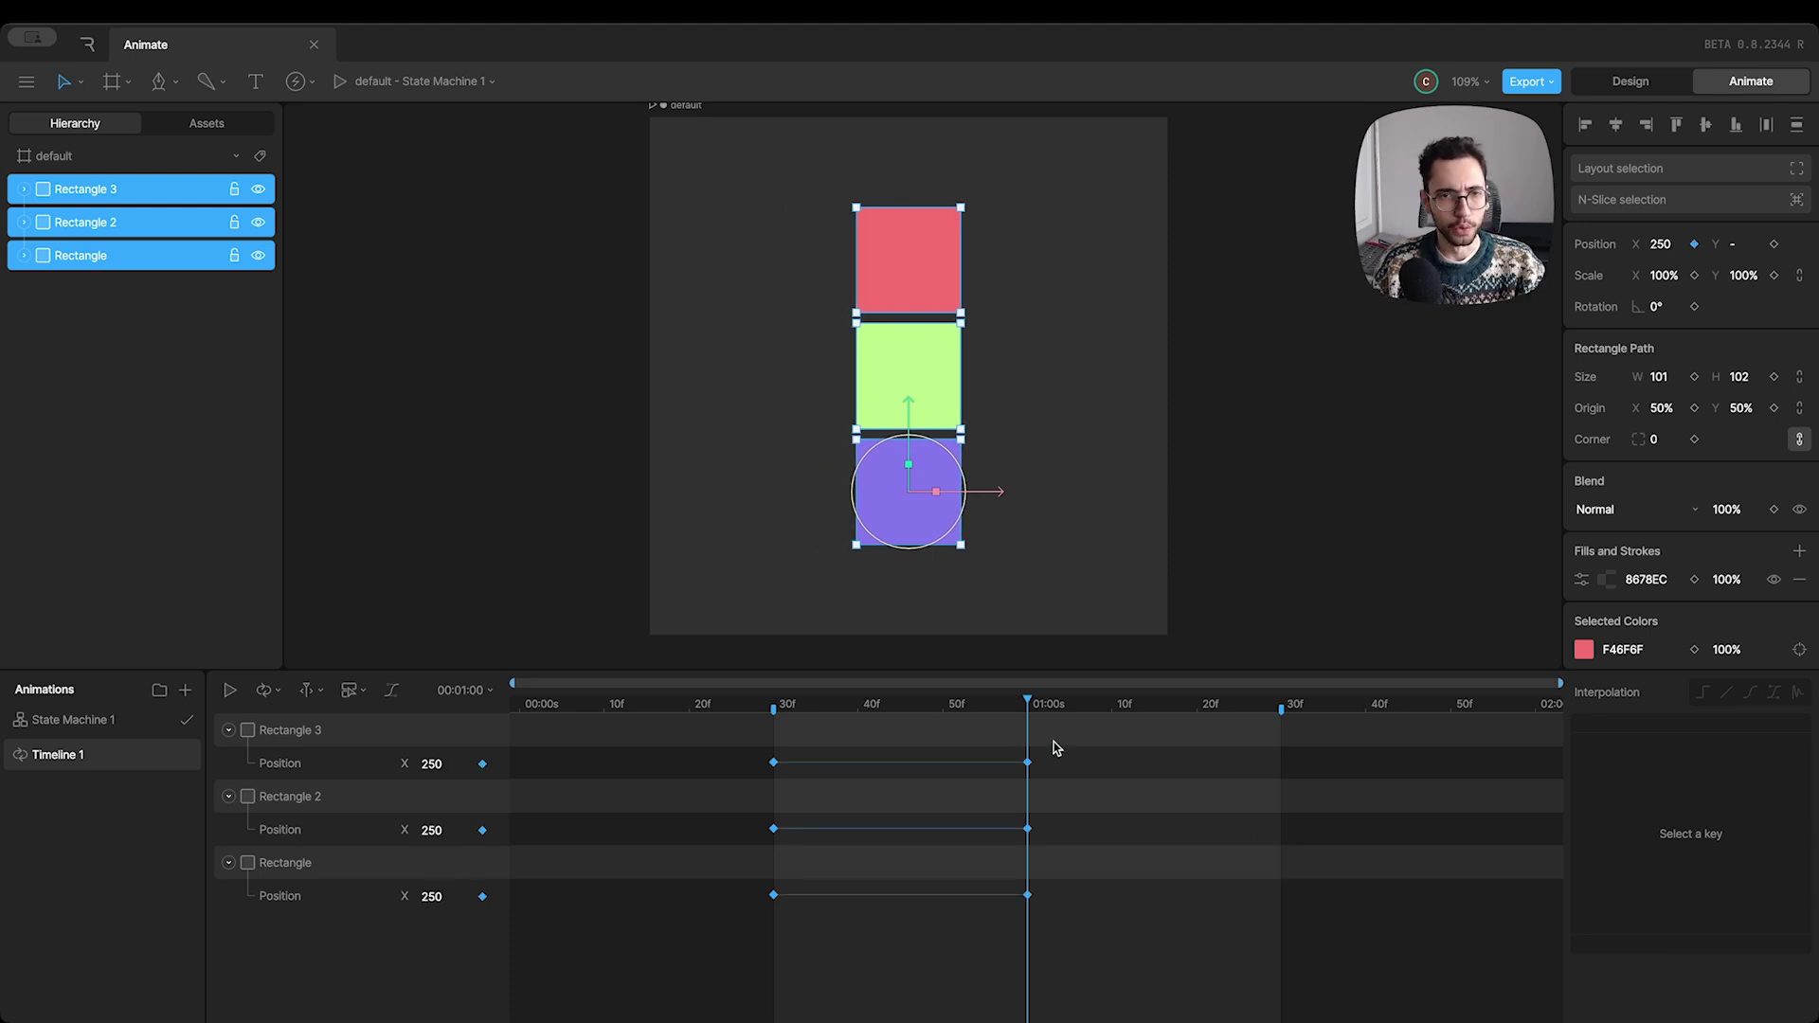
pyautogui.hotkey('shift', 'Right')
pyautogui.hotkey('shift', 'Right')
pyautogui.hotkey('shift', 'Right')
pyautogui.hotkey('shift', 'Right')
pyautogui.hotkey('shift', 'Right')
pyautogui.hotkey('shift', 'Right')
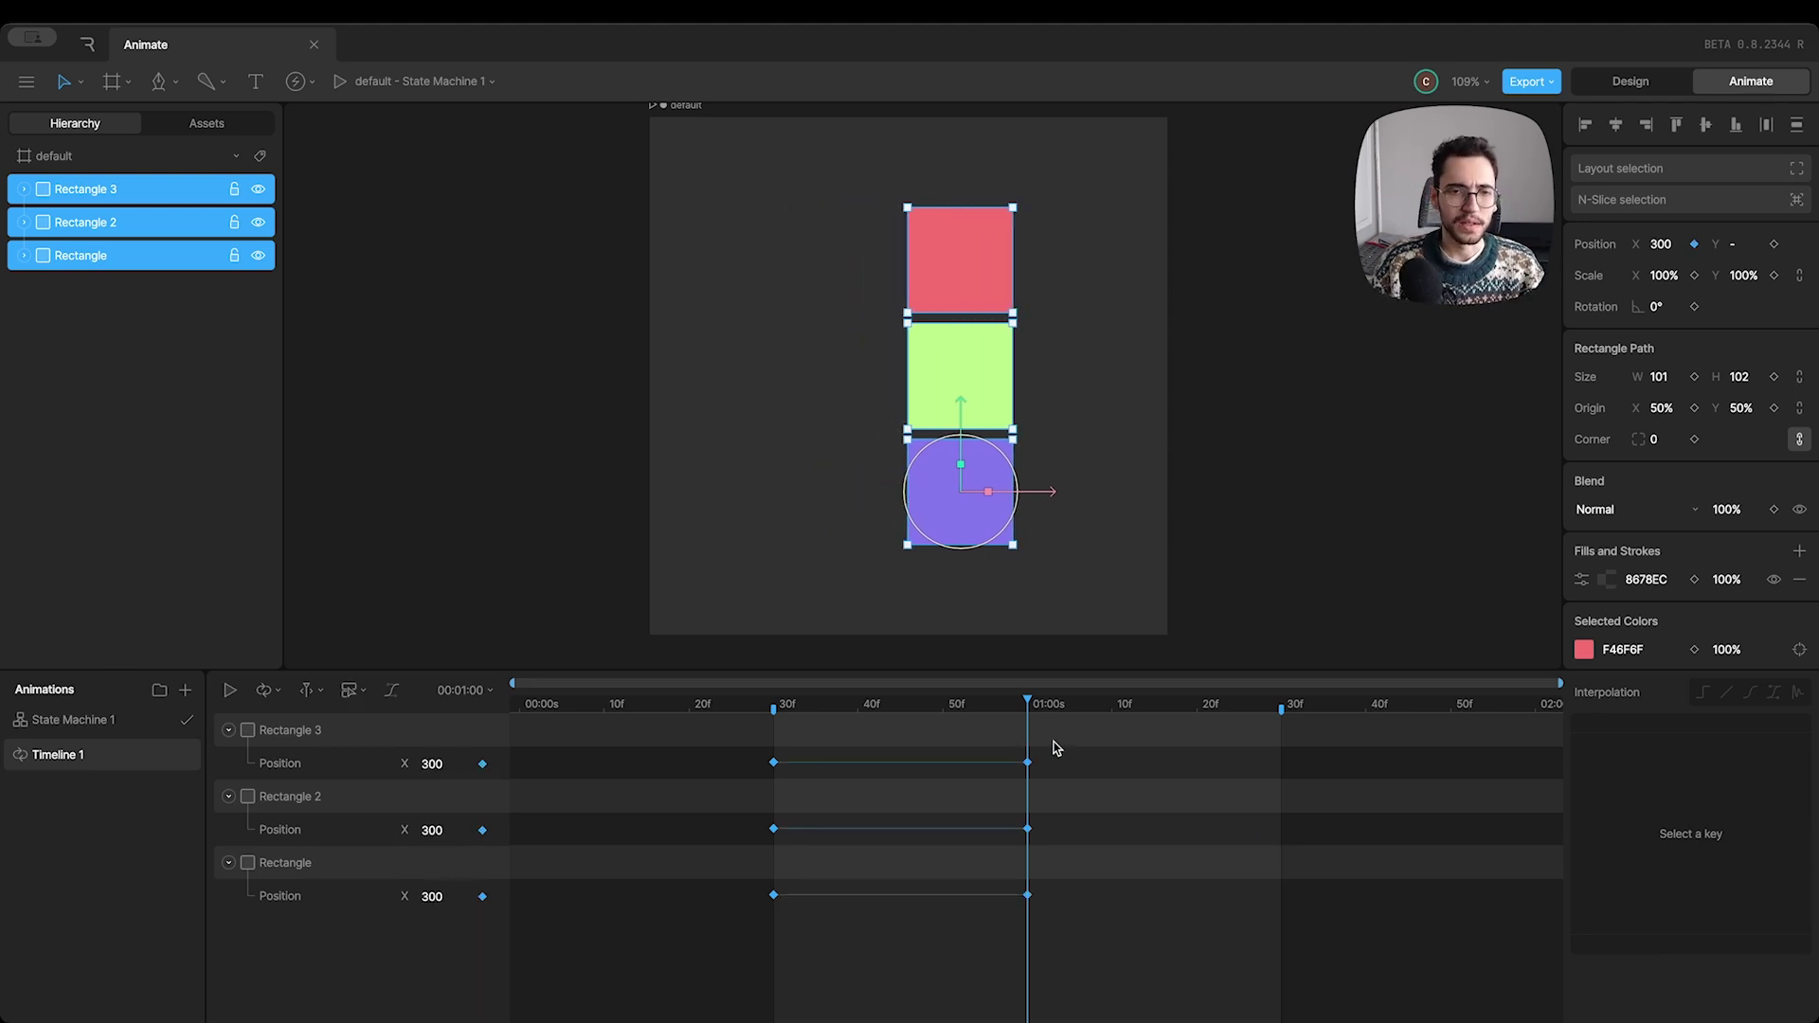
# - Copy the three rectangles' 00:00:30 position keyframes to 00:01:30
pyautogui.moveTo(993, 722); pyautogui.dragTo(1279, 756)
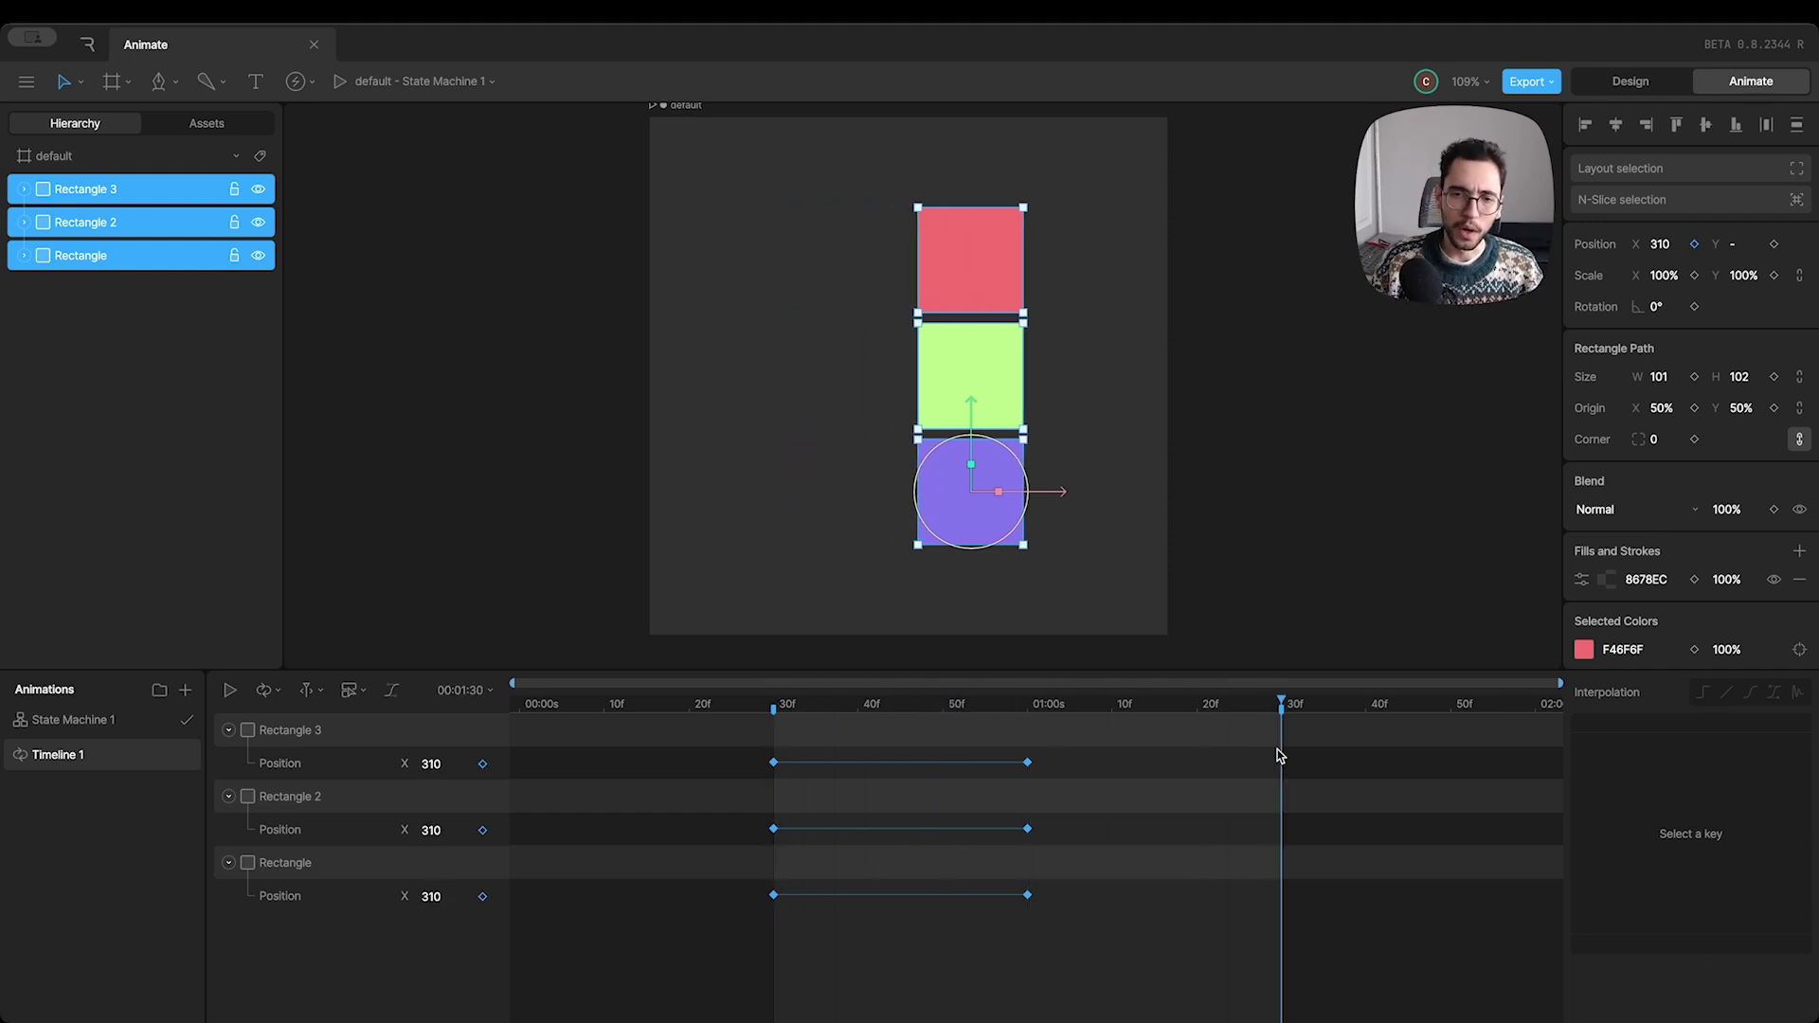
pyautogui.moveTo(830, 742); pyautogui.dragTo(743, 925)
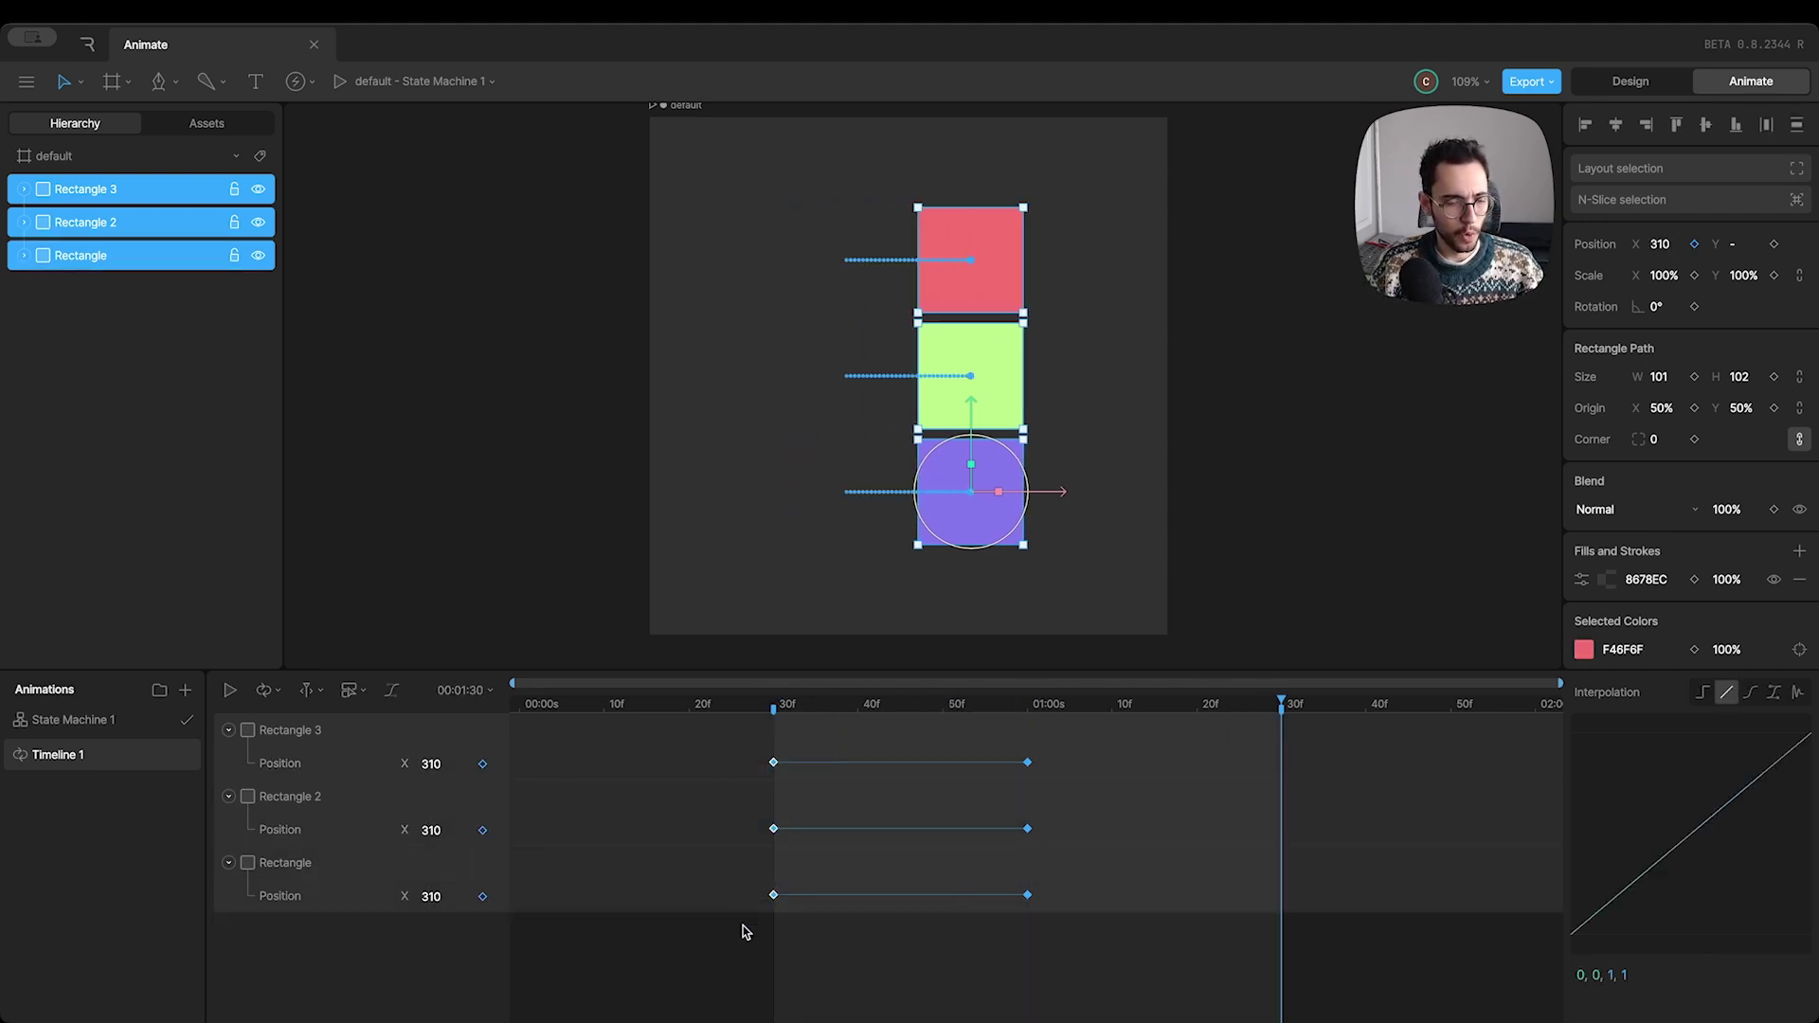
pyautogui.hotkey('ctrl', 'v')
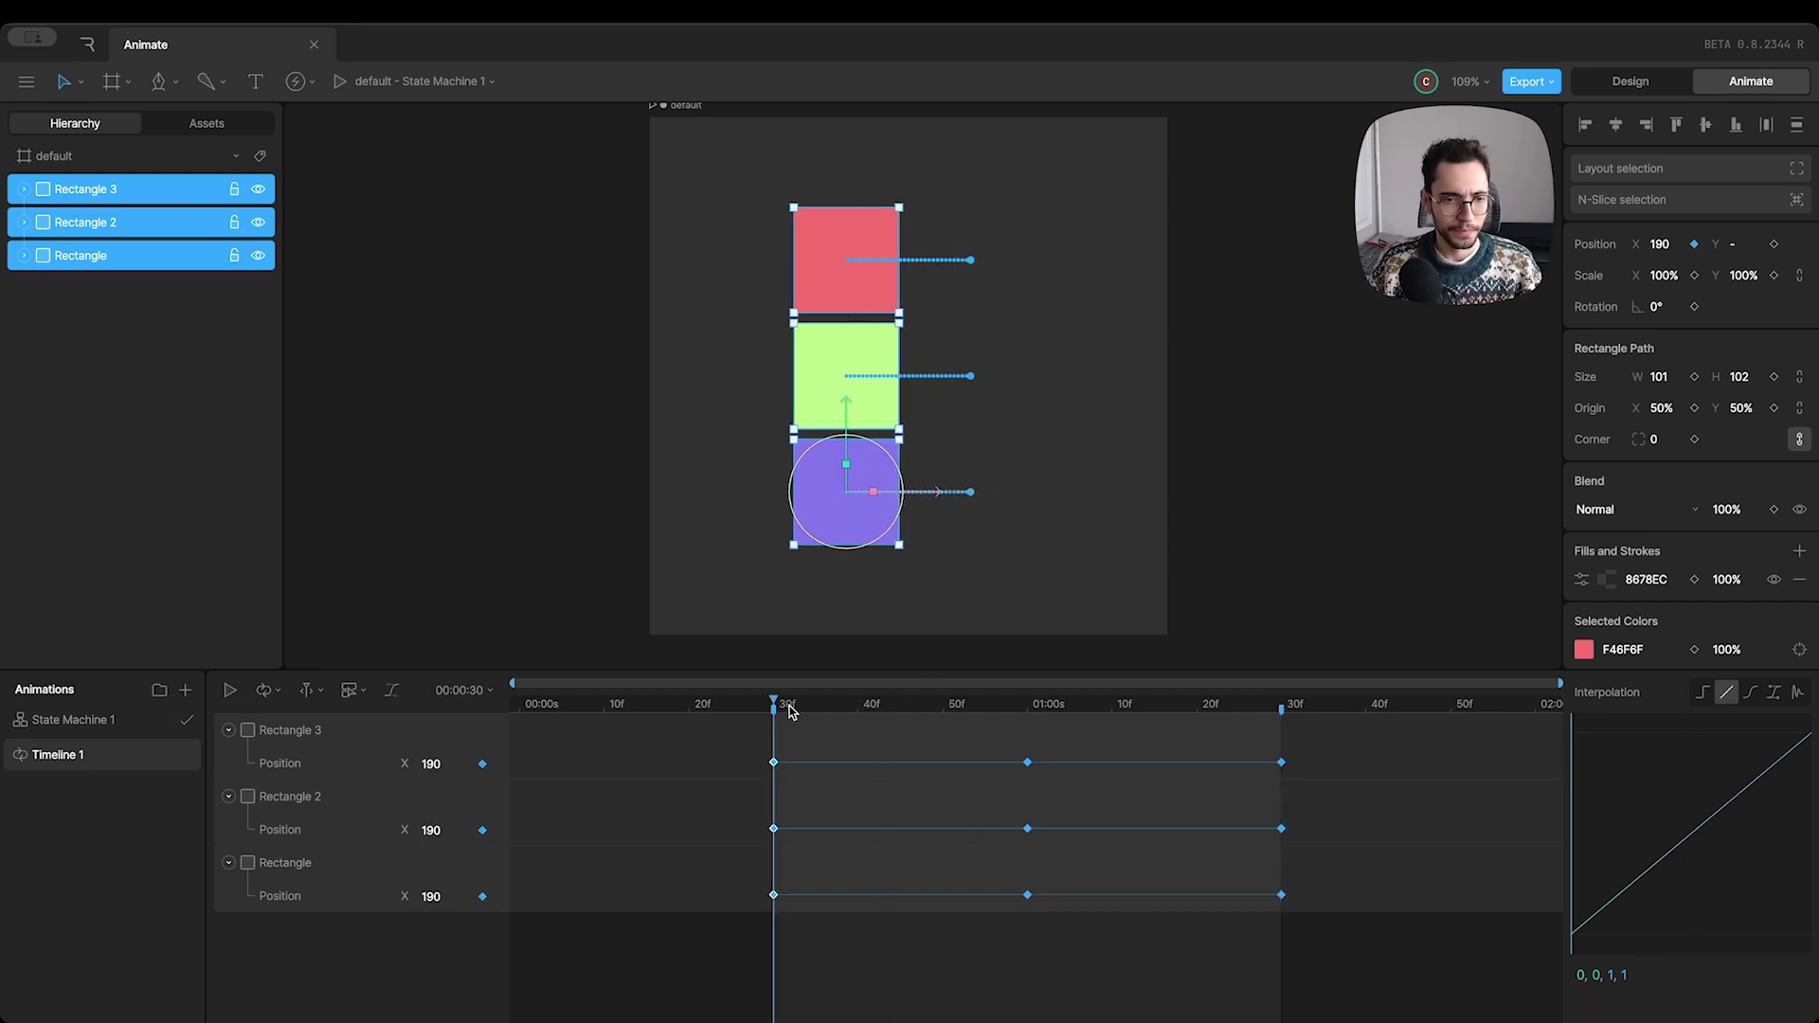
# - Give all position keyframes of the three rectangles the eased .42, 0, .58, 1 interpolation and preview the loop
pyautogui.press('space')
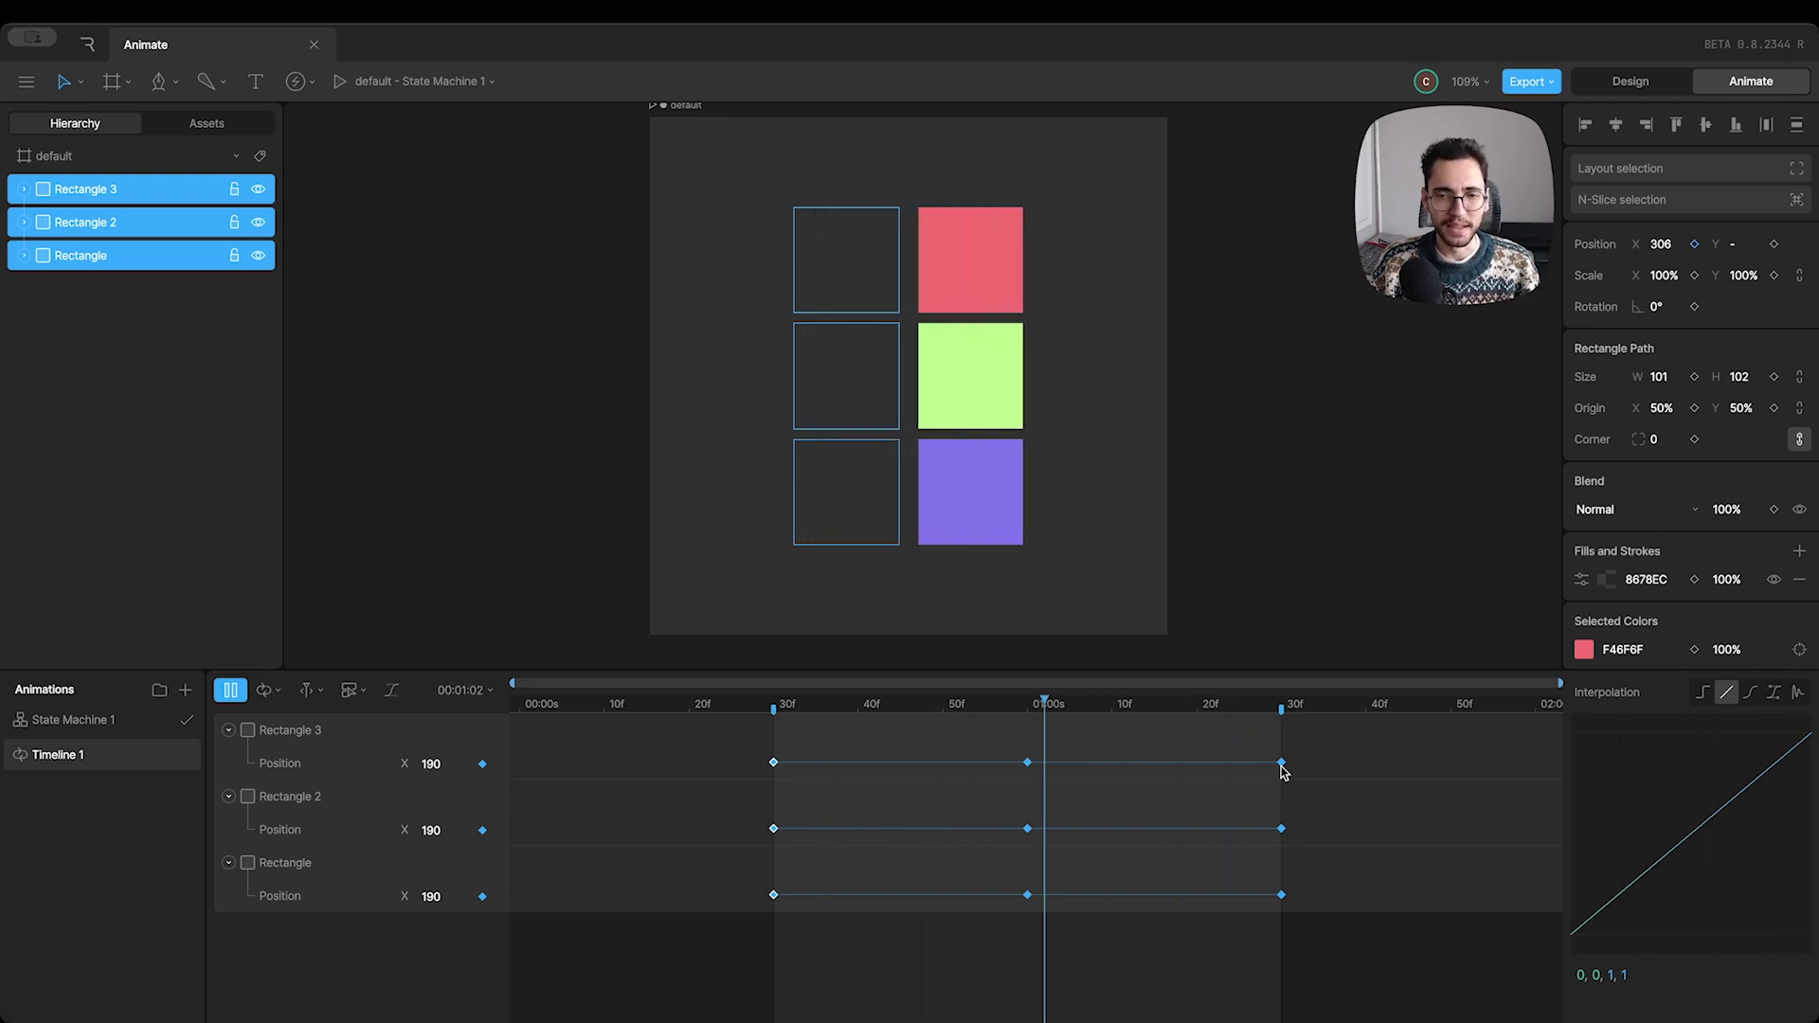
pyautogui.moveTo(1315, 750); pyautogui.dragTo(801, 890)
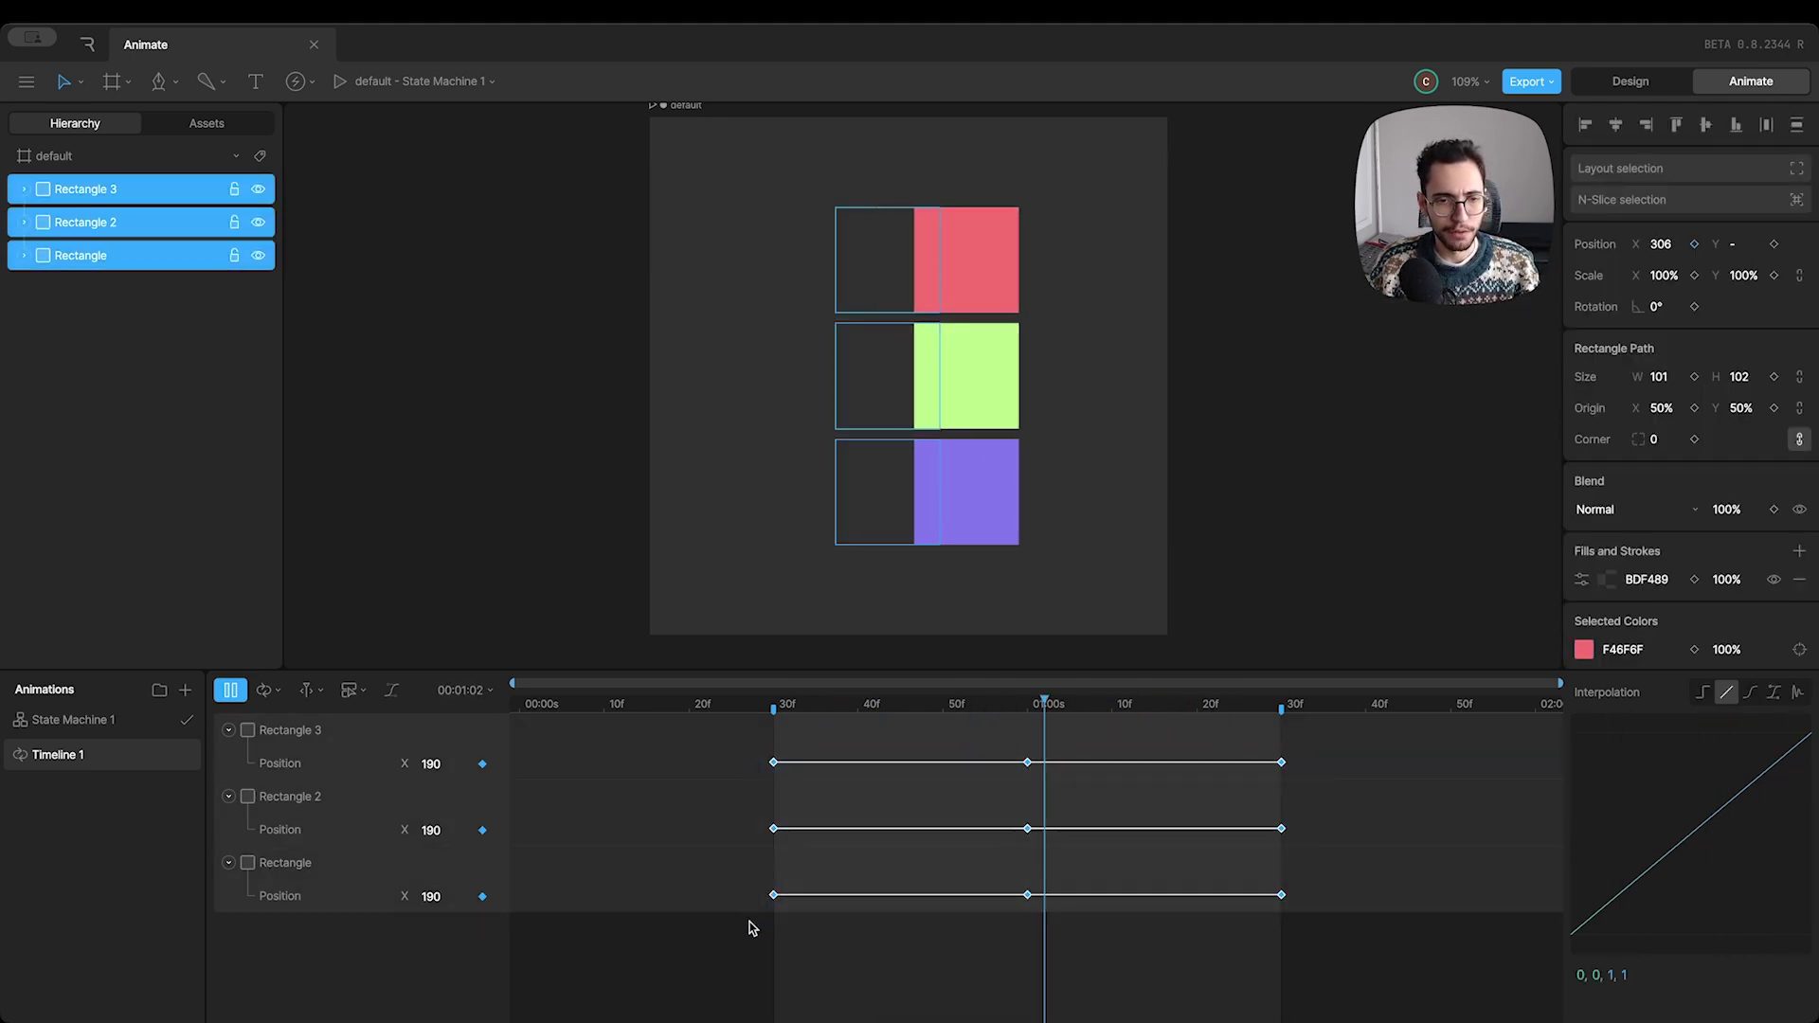
pyautogui.click(1751, 694)
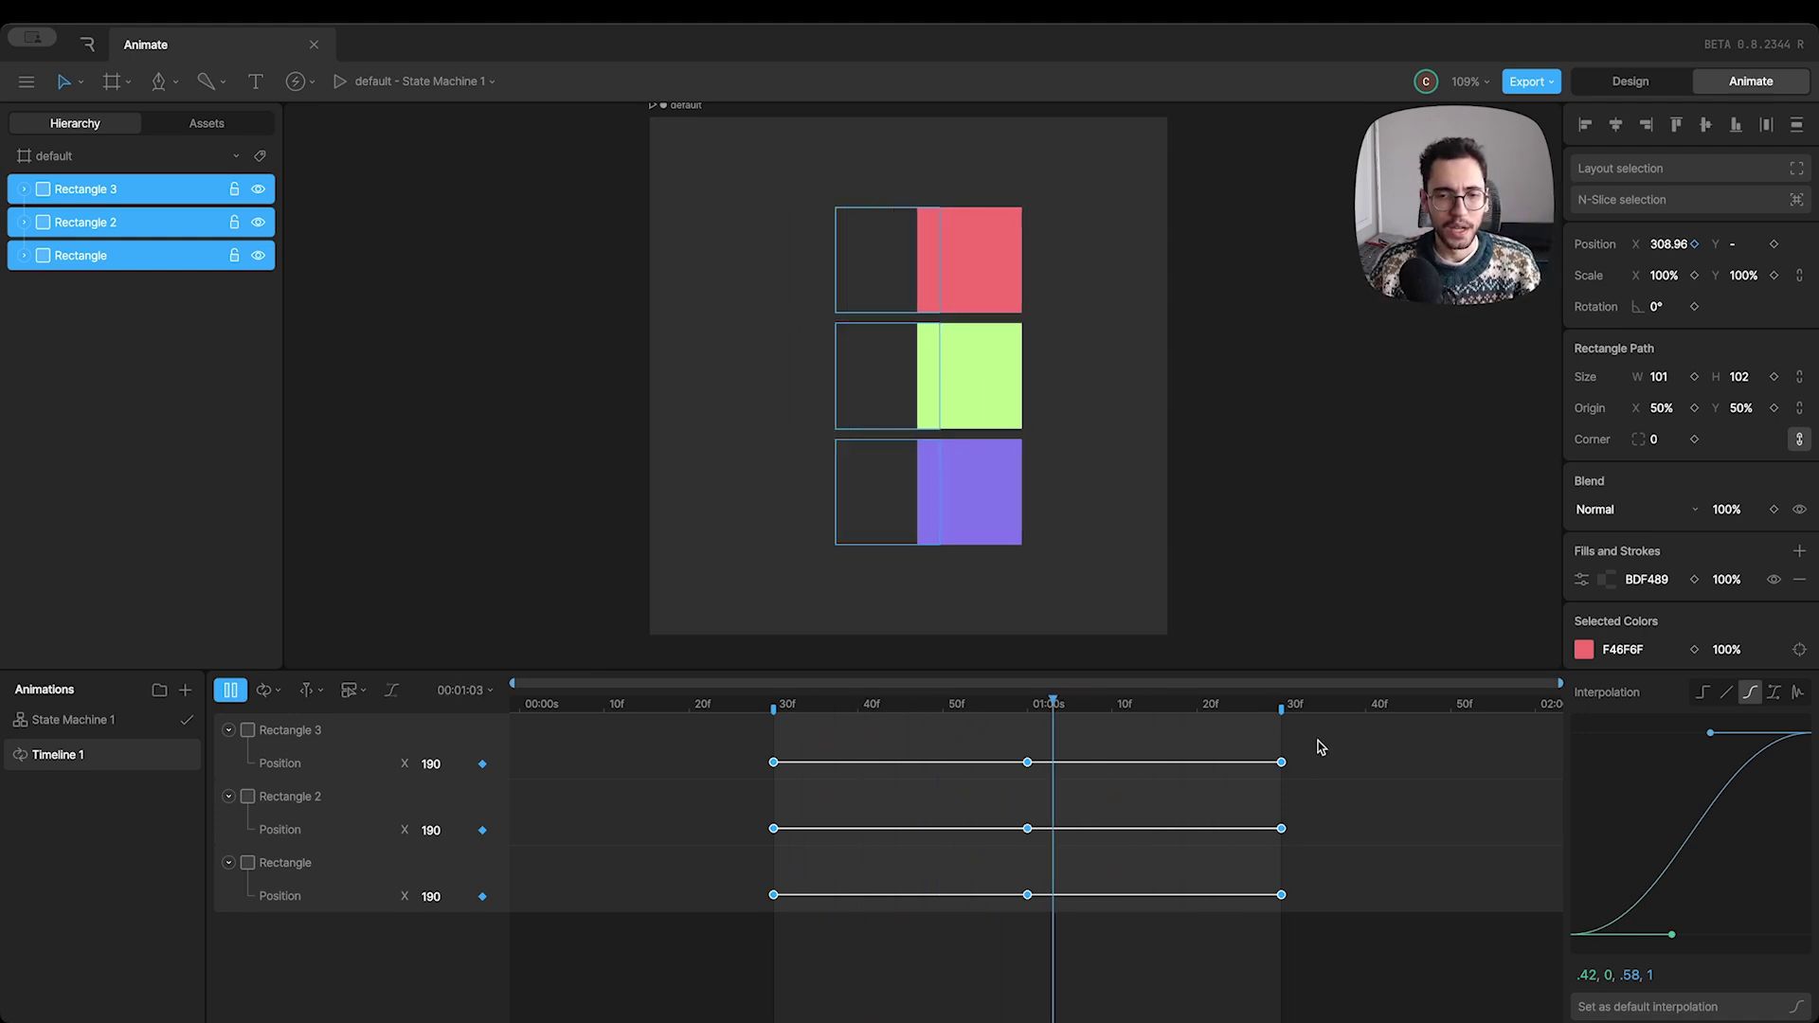
pyautogui.press('space')
pyautogui.click(1315, 827)
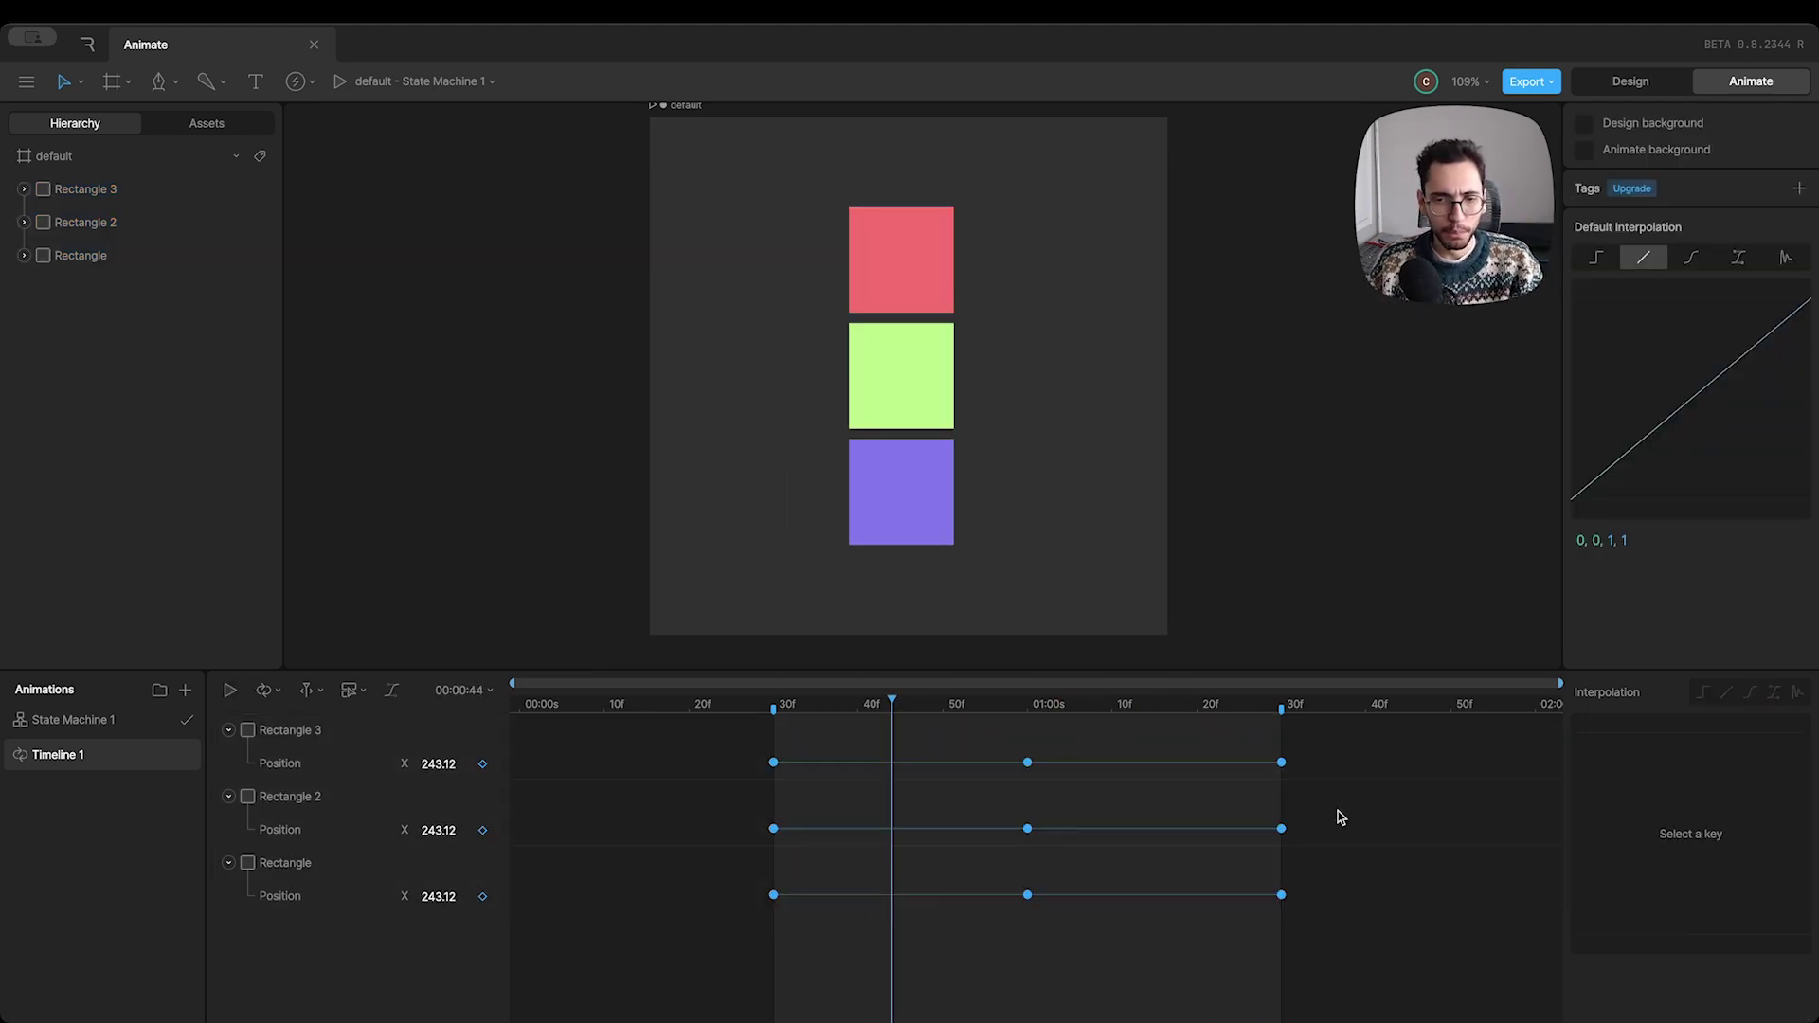
# - Stagger the position keyframes so Rectangle 2's start at about 38 frames and Rectangle's at about 45 frames
pyautogui.moveTo(1340, 815); pyautogui.dragTo(735, 928)
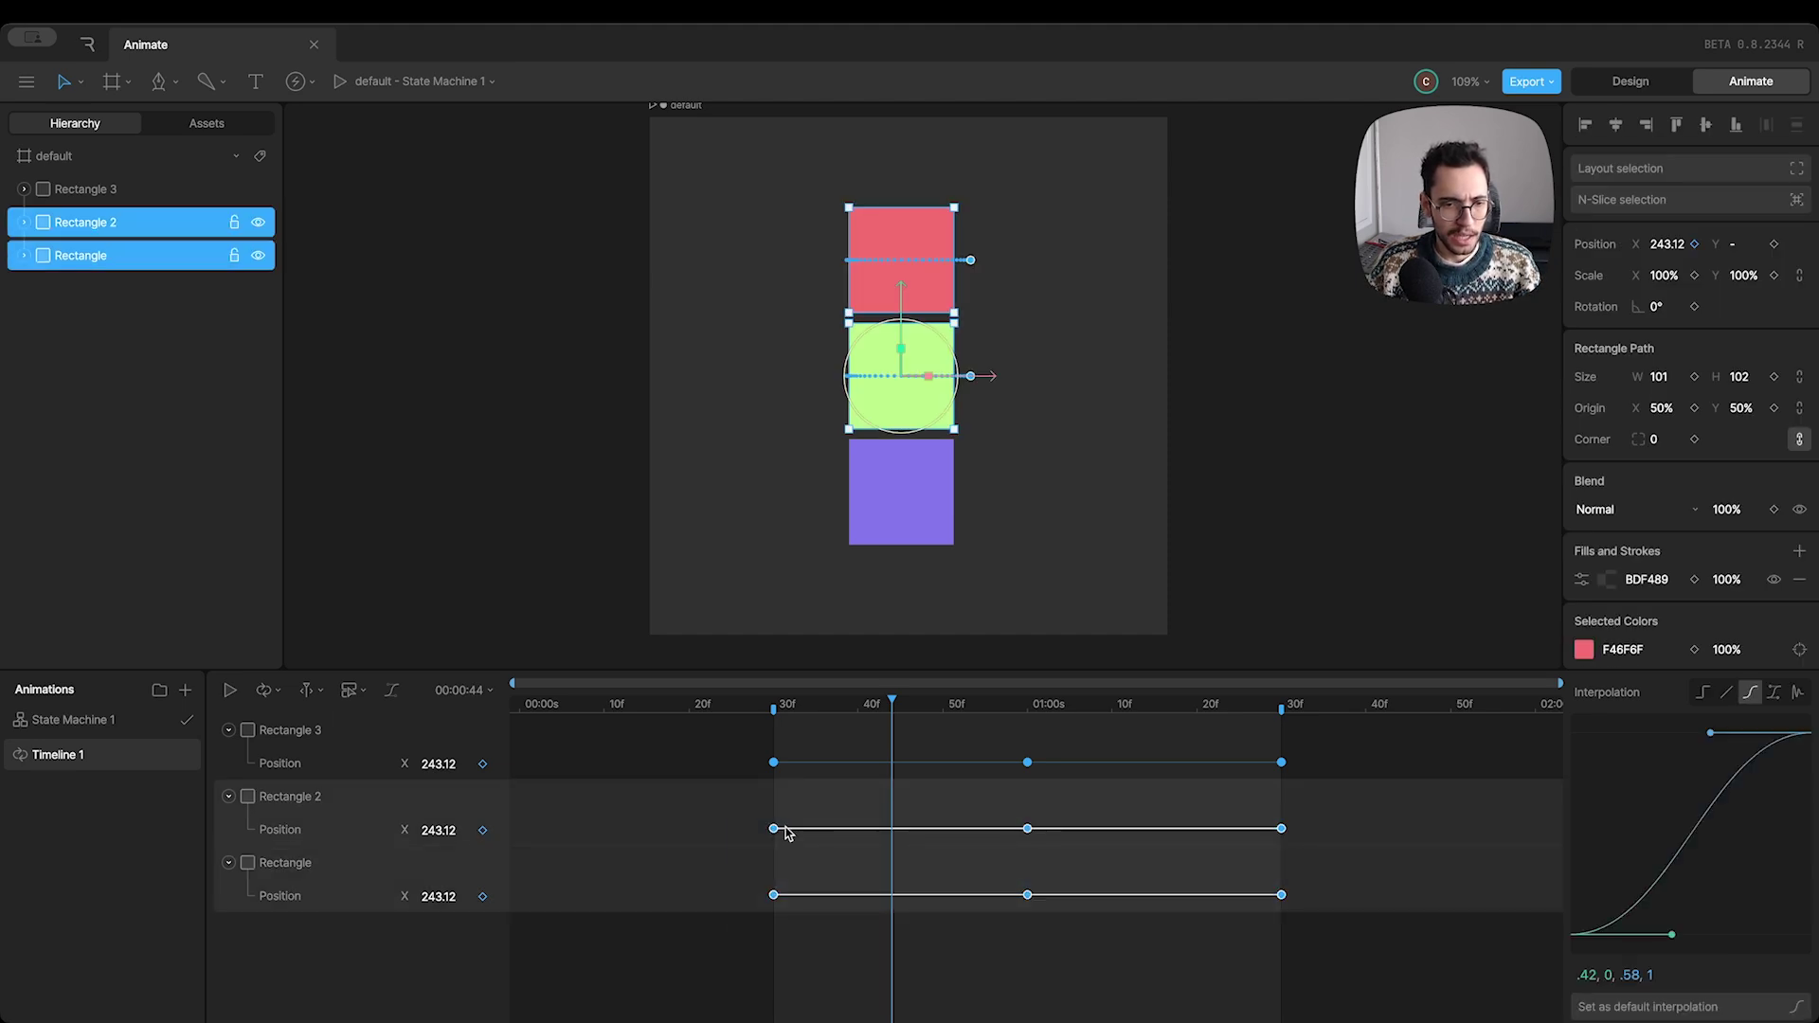
pyautogui.moveTo(774, 831); pyautogui.dragTo(838, 838)
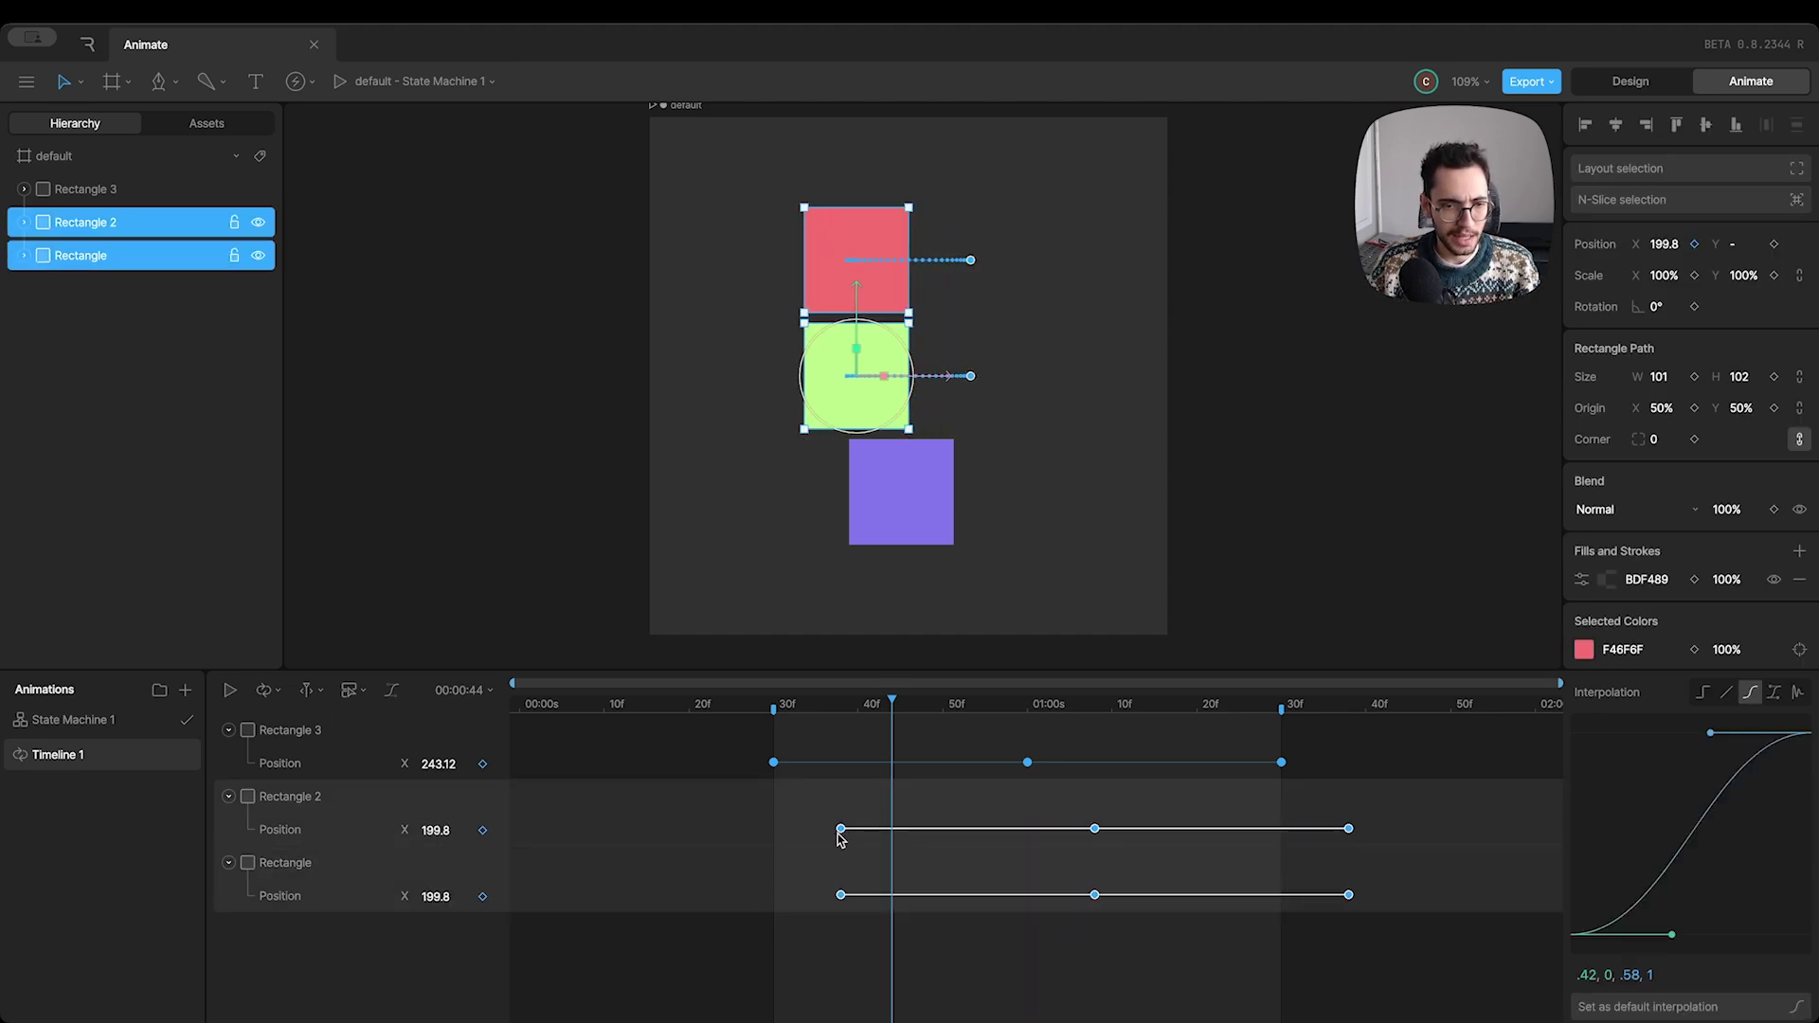
pyautogui.moveTo(1399, 810); pyautogui.dragTo(1330, 868)
pyautogui.moveTo(1388, 881); pyautogui.dragTo(844, 915)
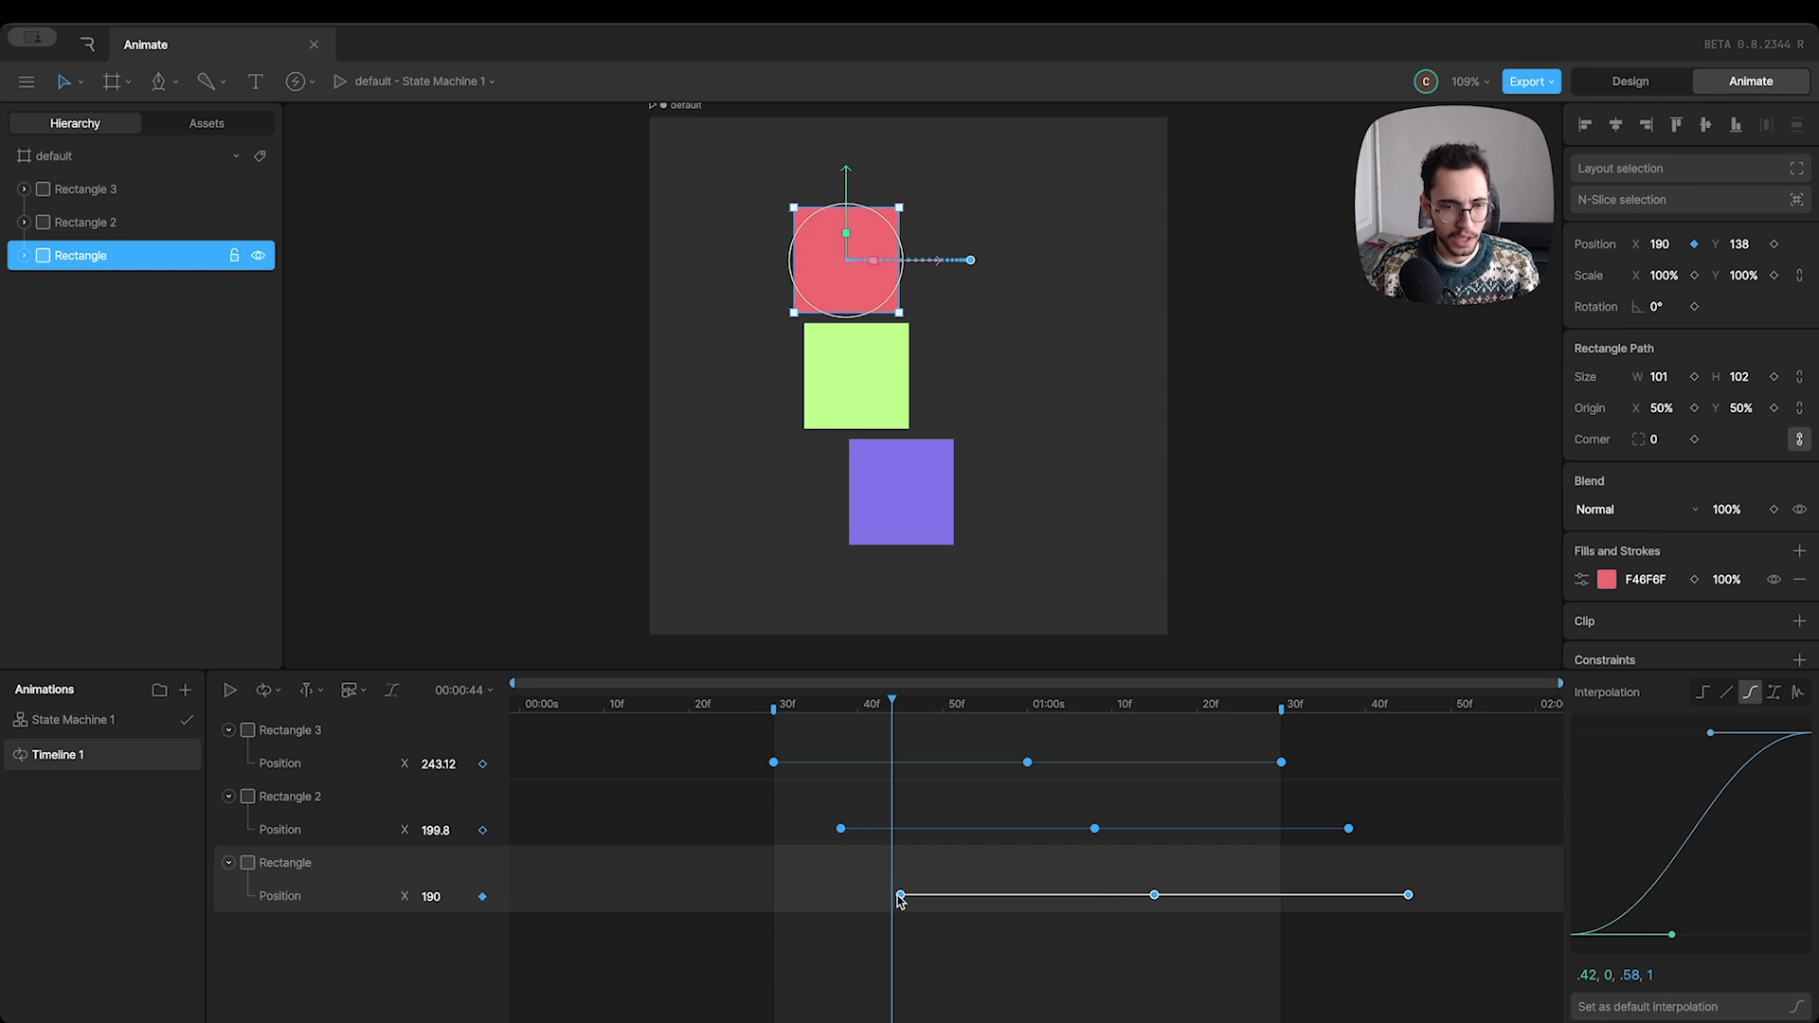
pyautogui.click(952, 944)
# - Play the staggered animation and return the playhead to the work area's start at 00:00:30
pyautogui.press('space')
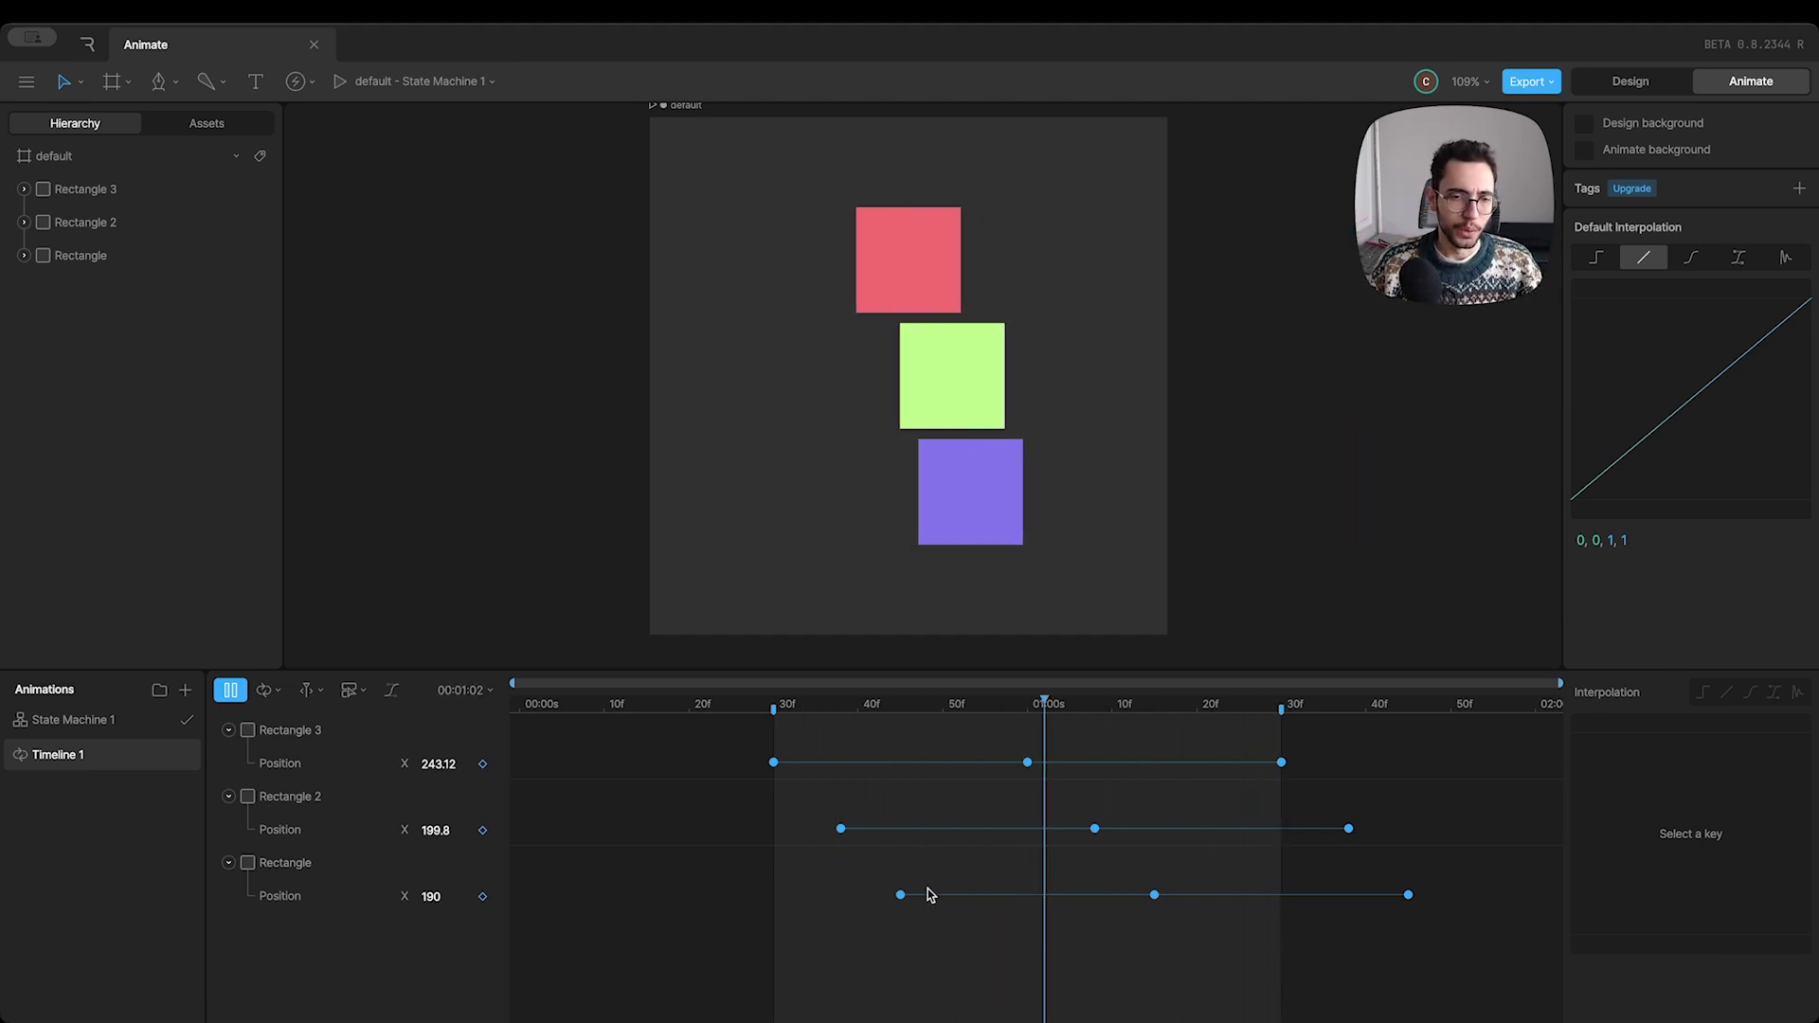
pyautogui.click(803, 715)
pyautogui.moveTo(803, 715); pyautogui.dragTo(771, 718)
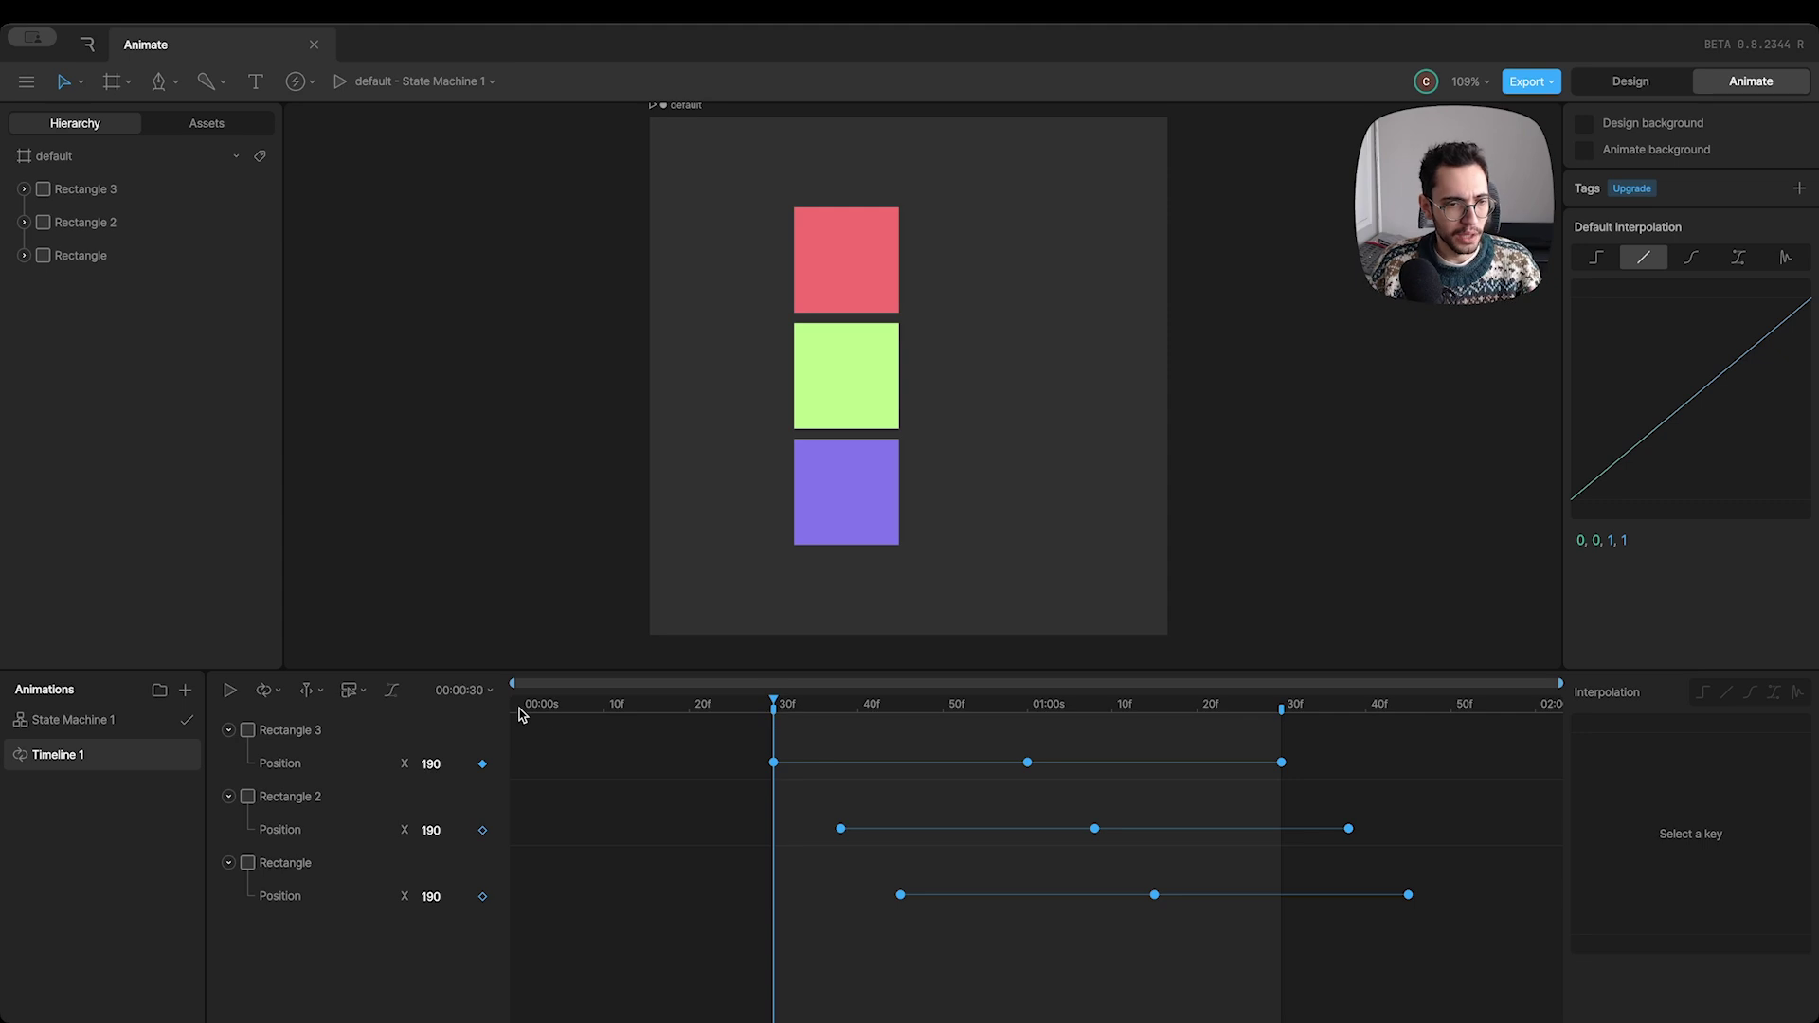
# - Extend the timeline duration to 00:05:00
pyautogui.click(465, 690)
pyautogui.click(600, 764)
pyautogui.click(600, 764)
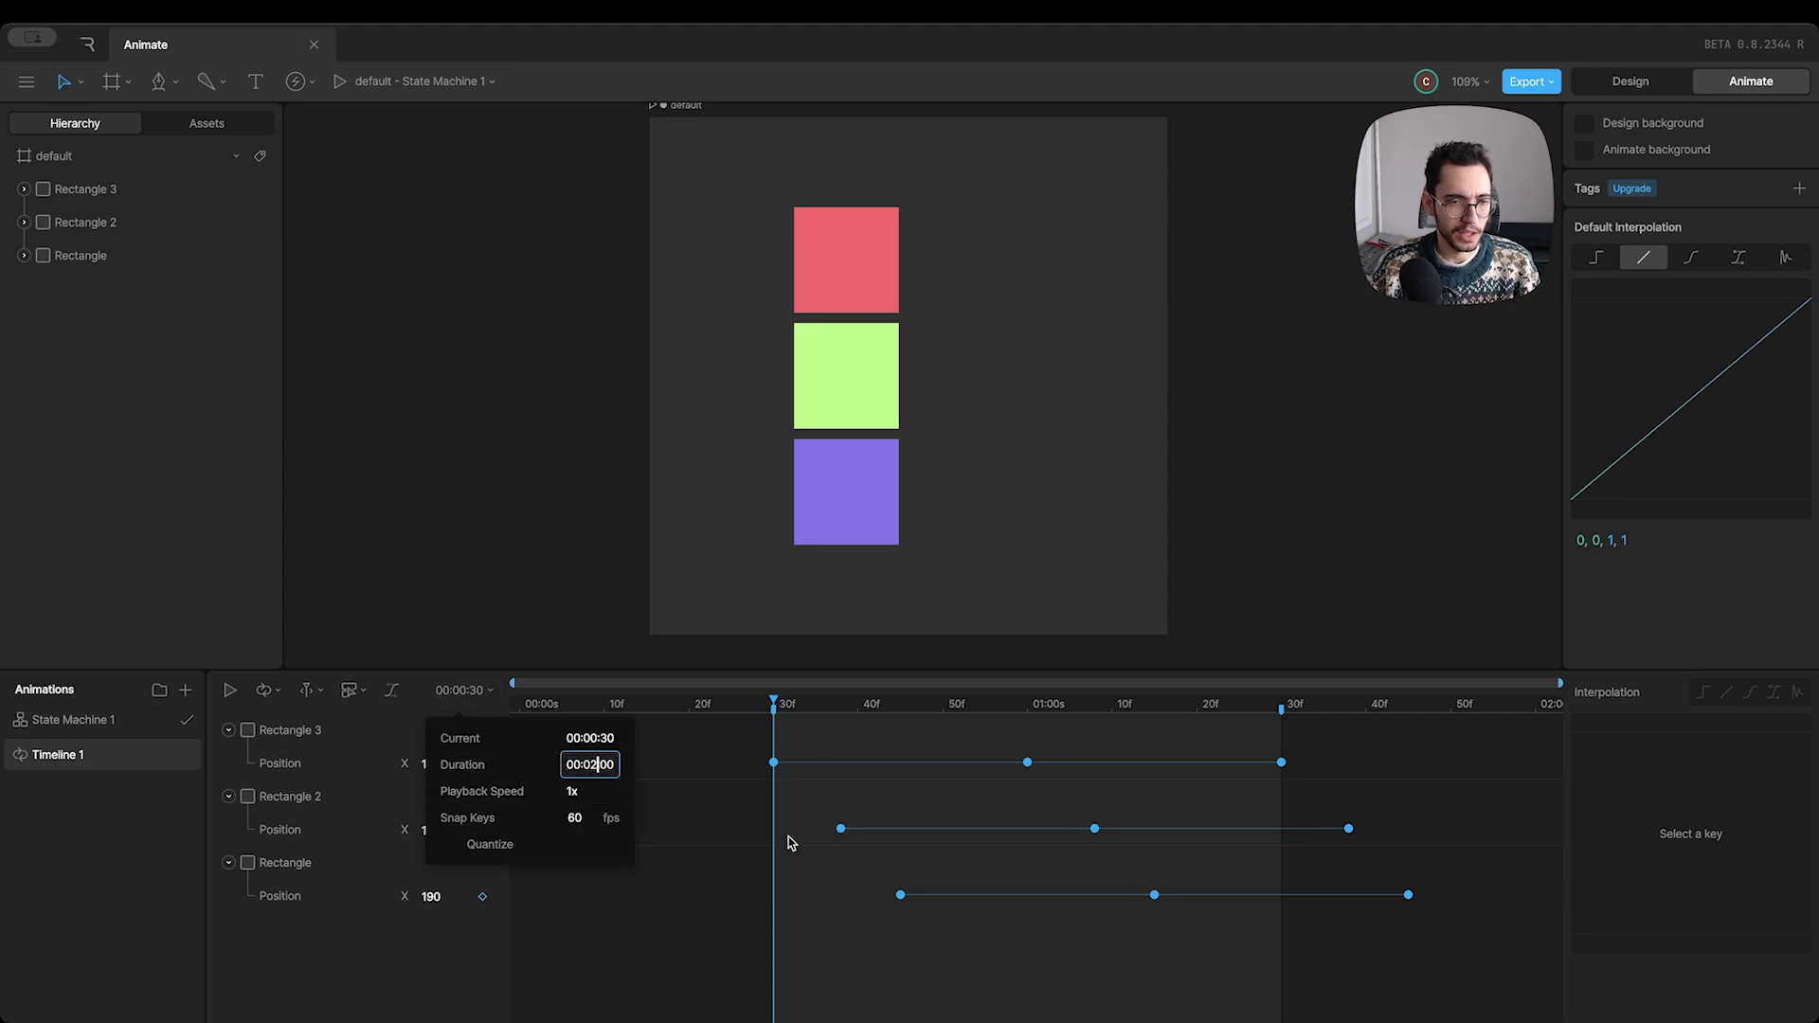
pyautogui.press('BackSpace')
pyautogui.write('5')
pyautogui.press('Return')
pyautogui.click(952, 957)
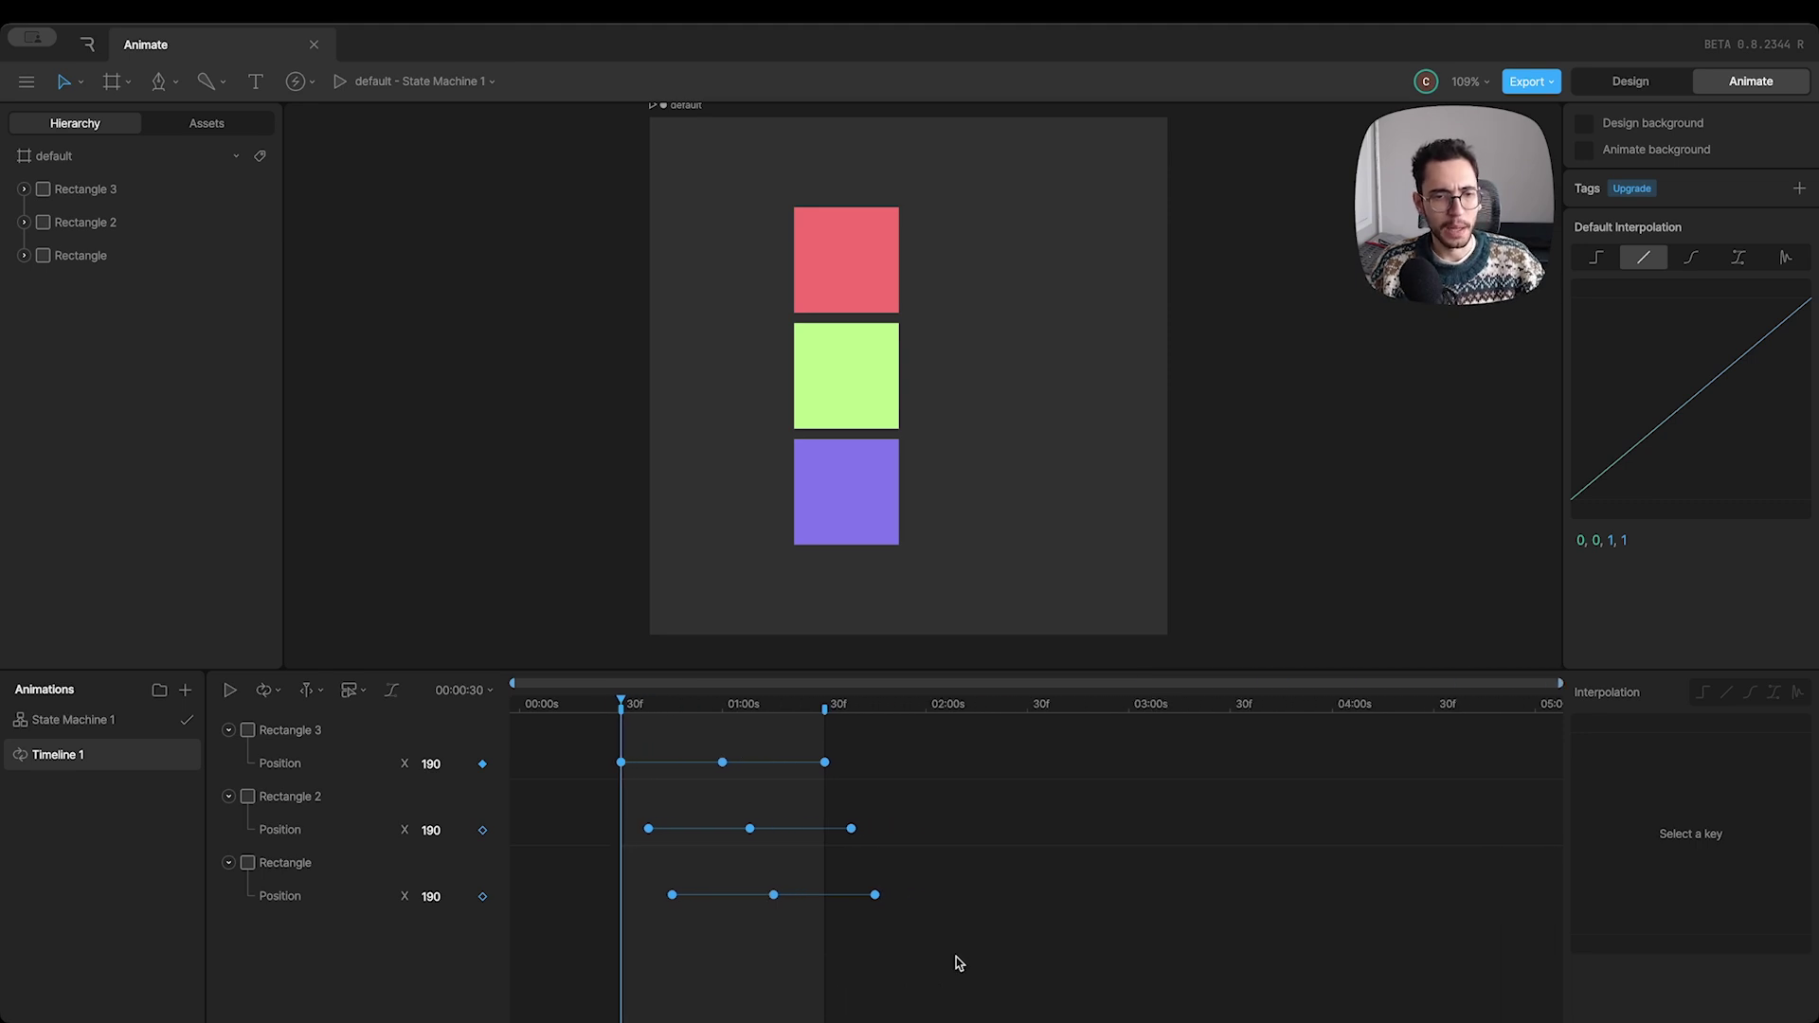
# - Move all position keyframes of the three rectangles together so that Rectangle 3's first one sits at 00:02:00
pyautogui.moveTo(964, 945); pyautogui.dragTo(616, 767)
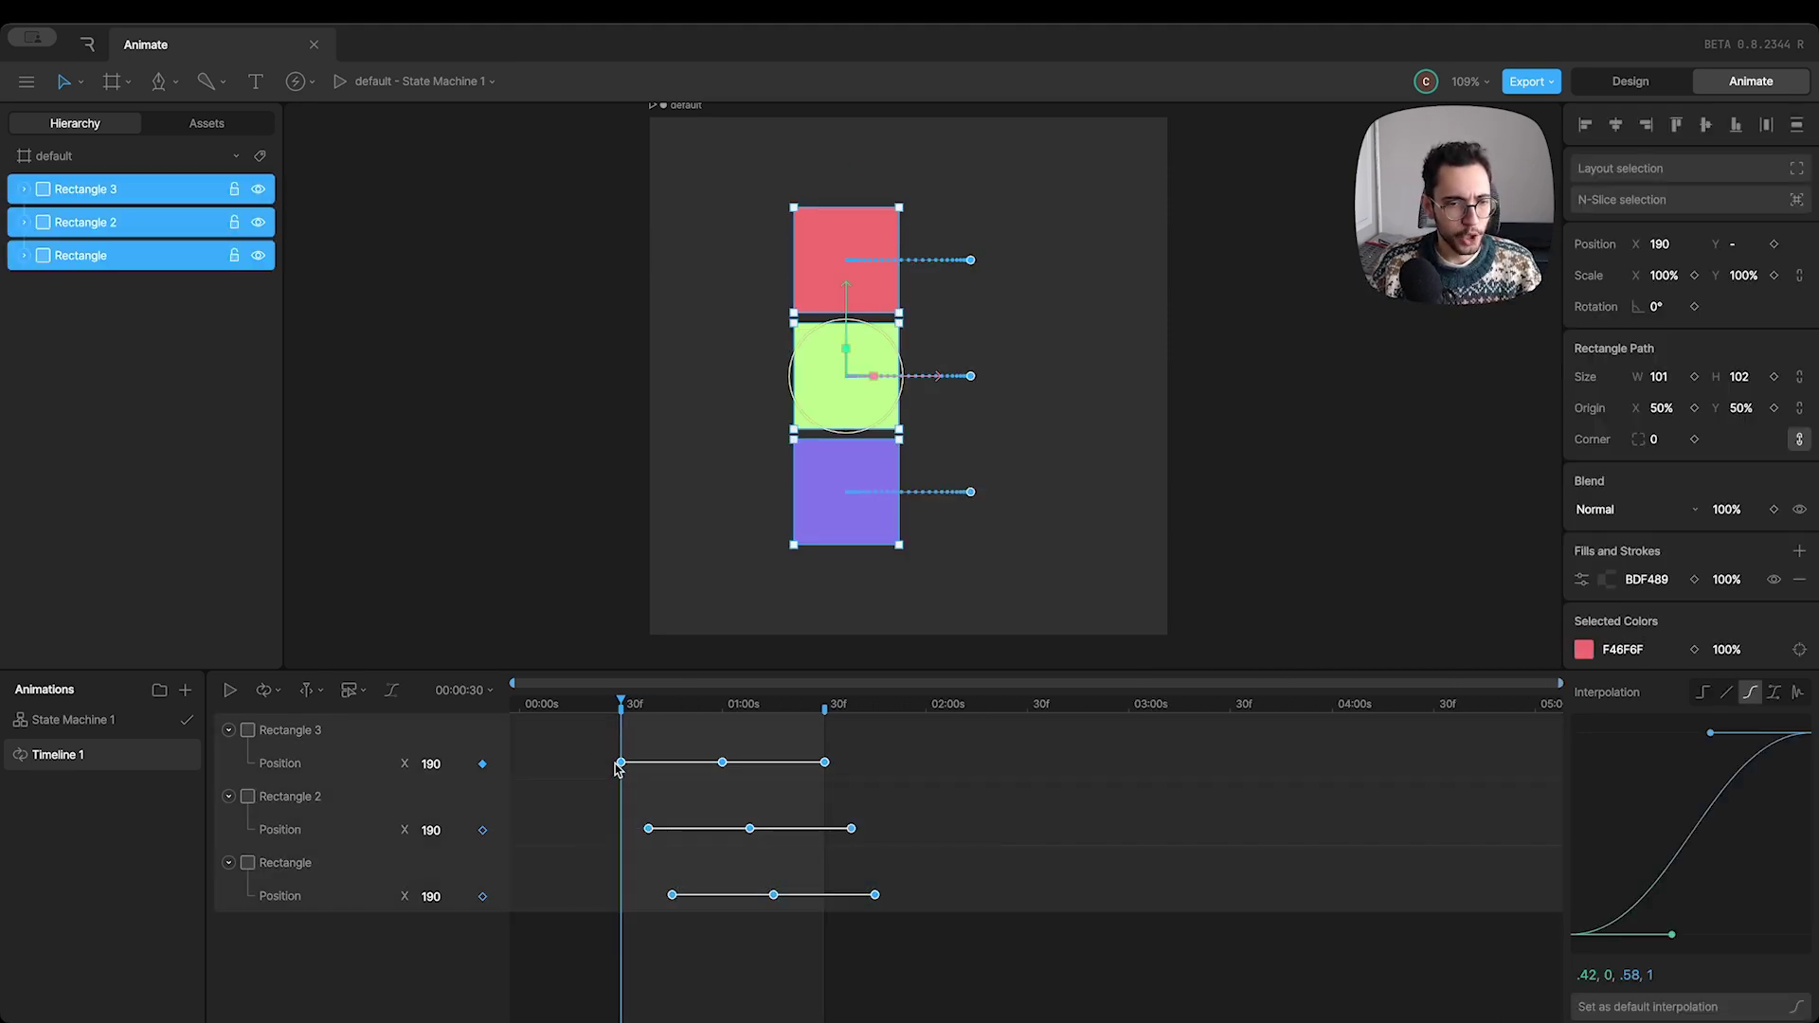
pyautogui.moveTo(784, 769); pyautogui.dragTo(928, 767)
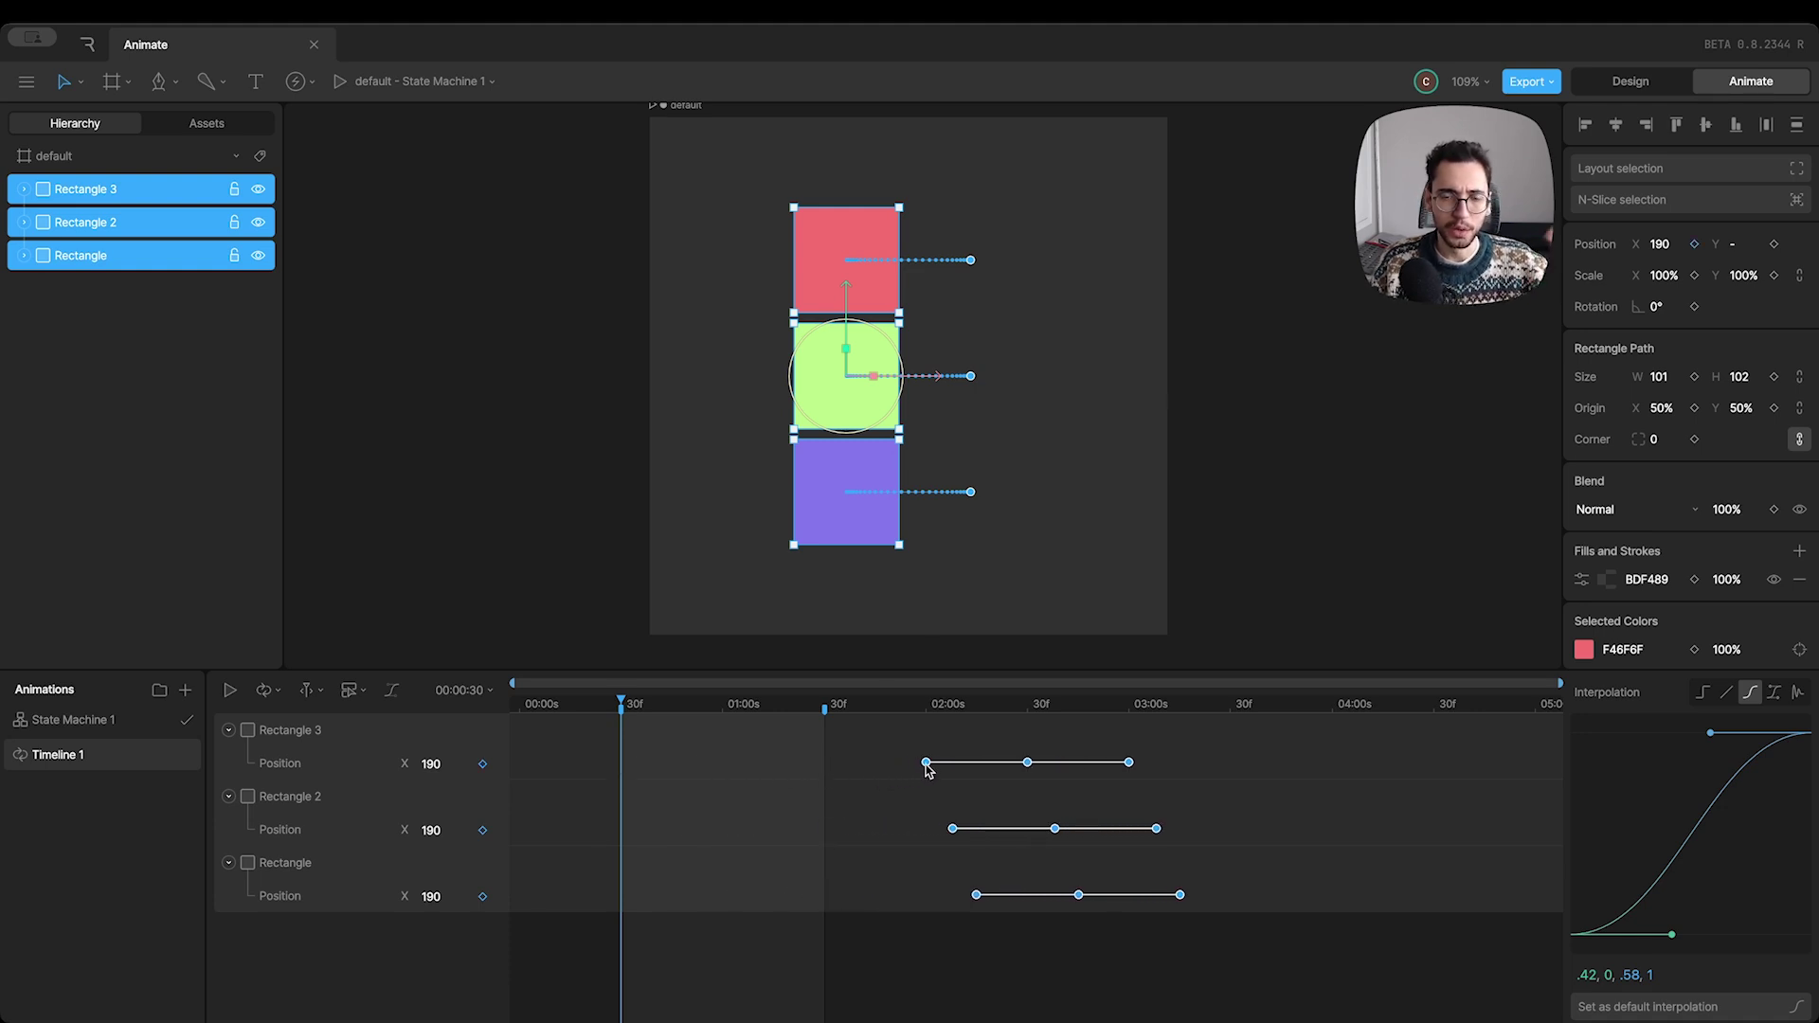
pyautogui.click(906, 763)
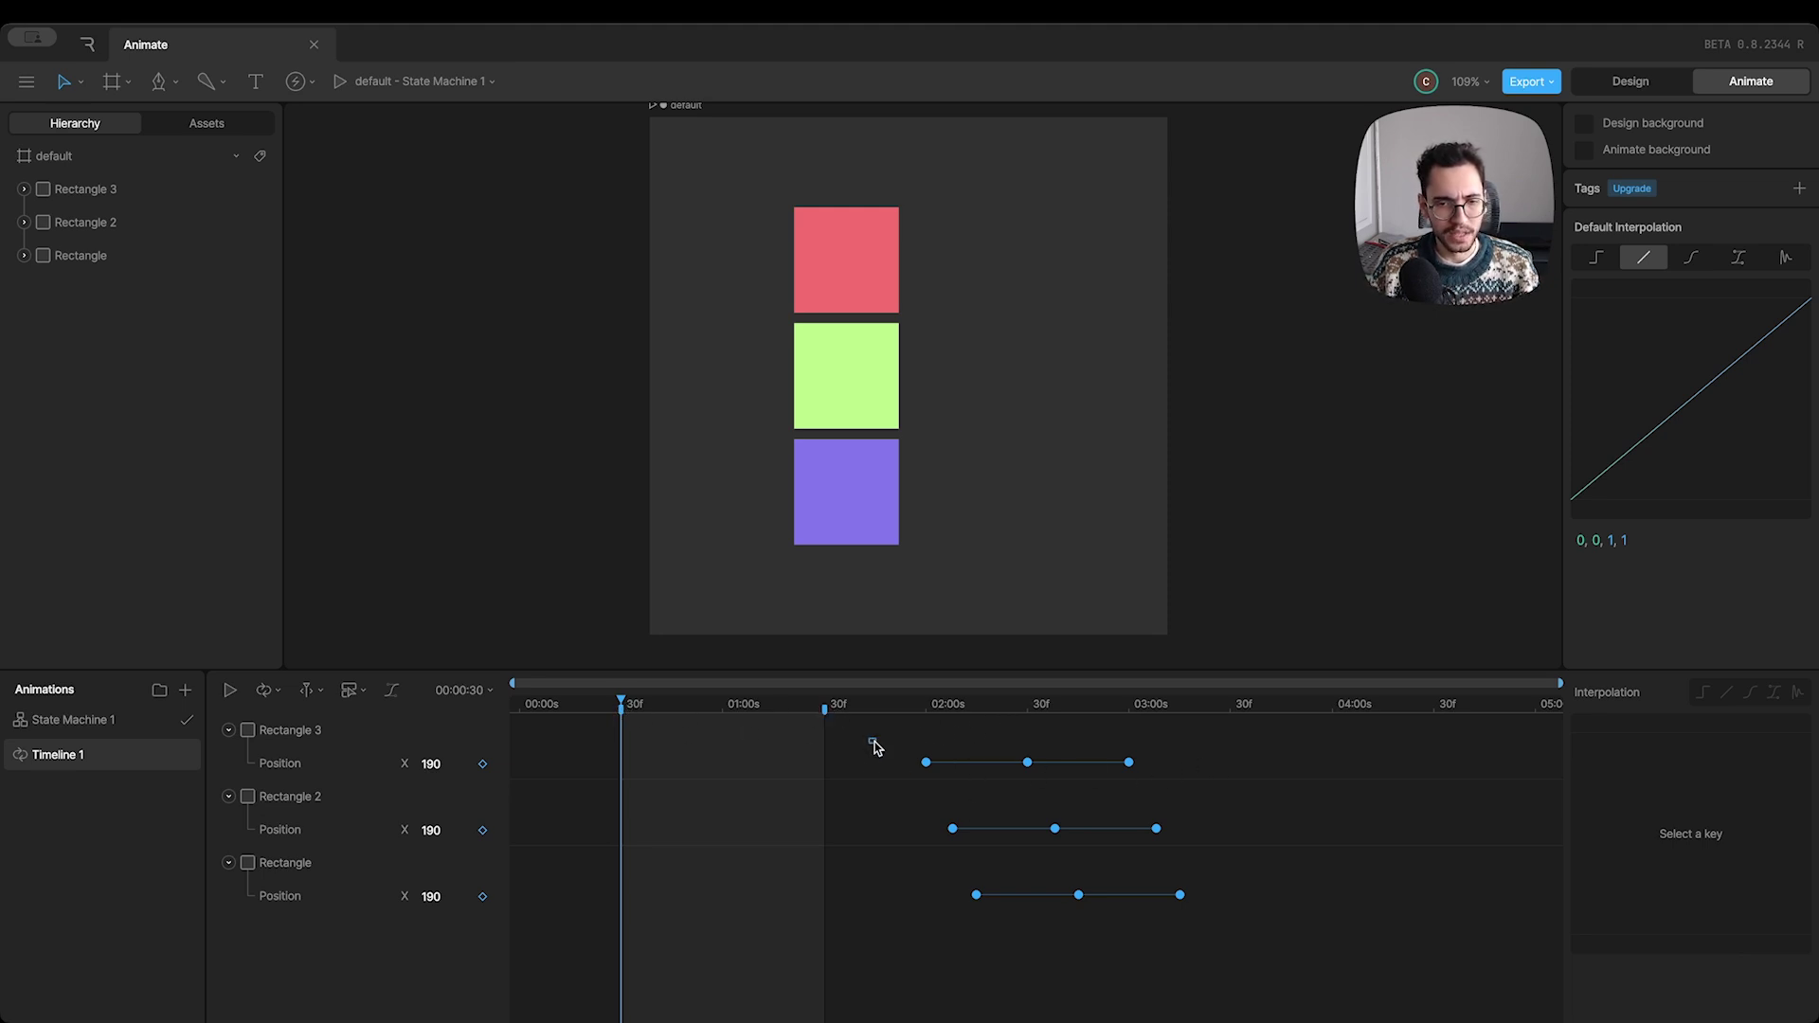
# - Set the work area to the span of Rectangle 3's keyframes and place the playhead at its start, 00:02:00
pyautogui.moveTo(869, 737); pyautogui.dragTo(1158, 782)
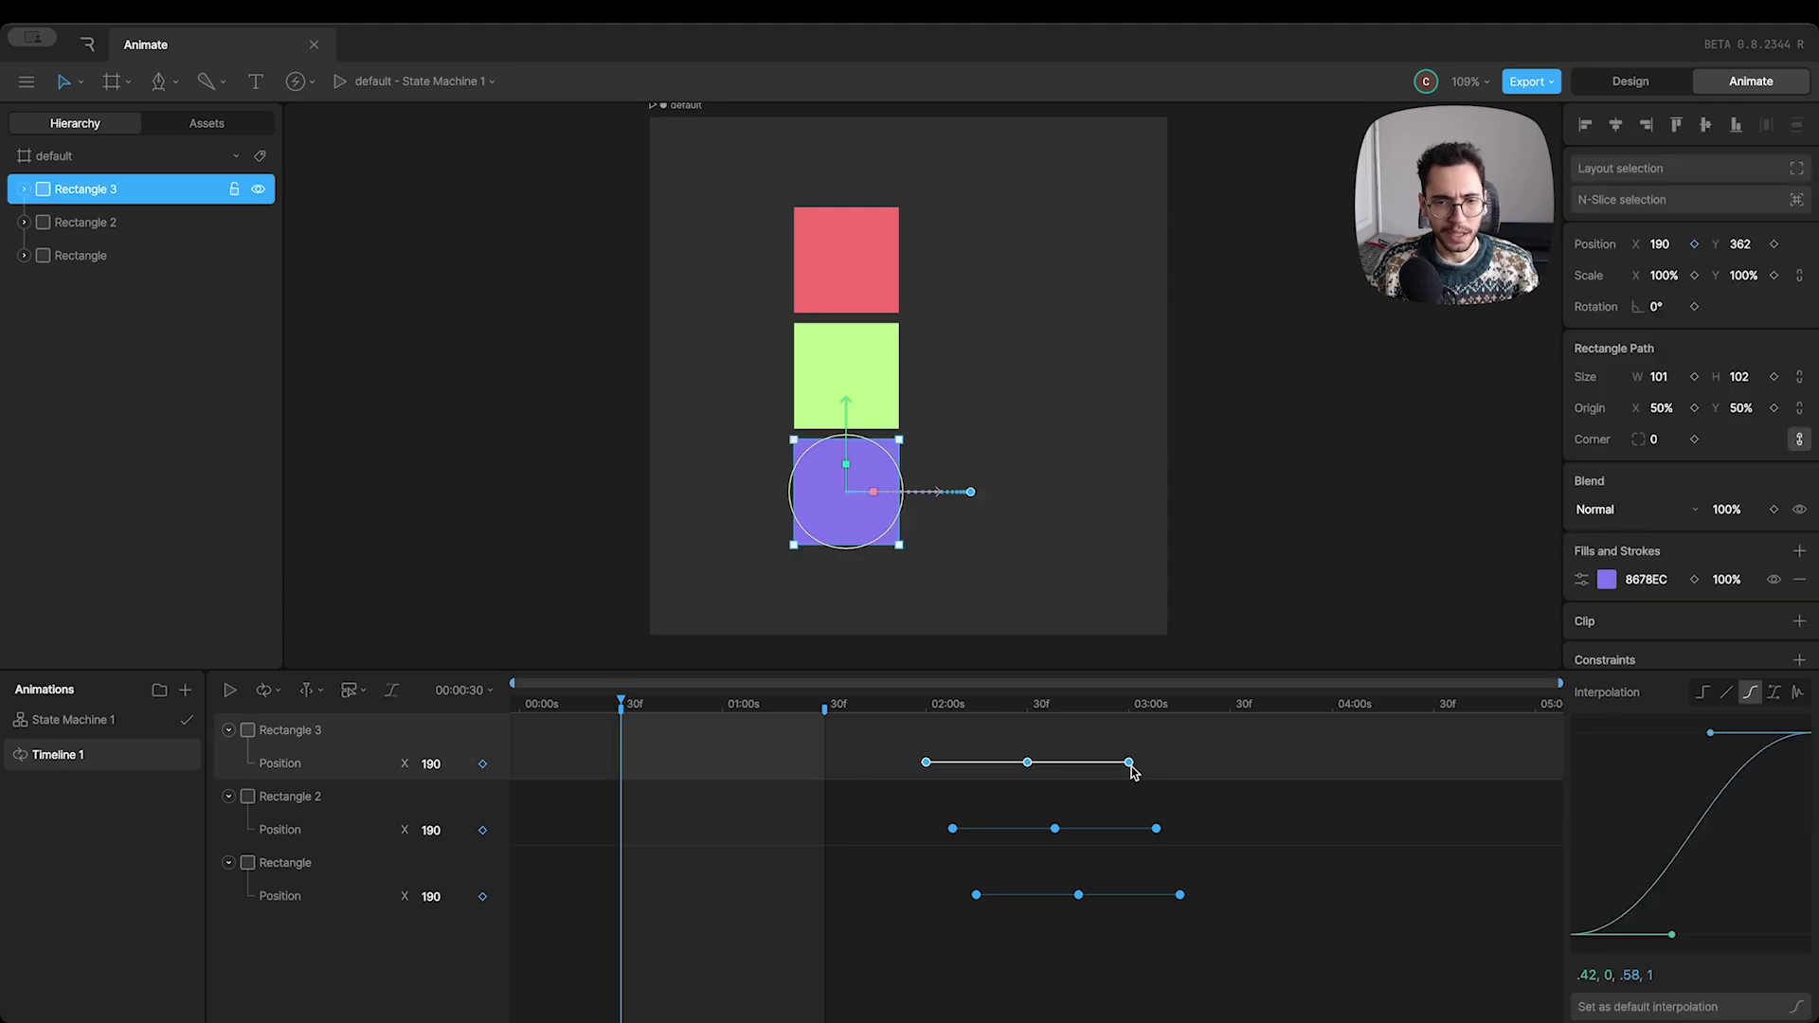
pyautogui.rightClick(1134, 772)
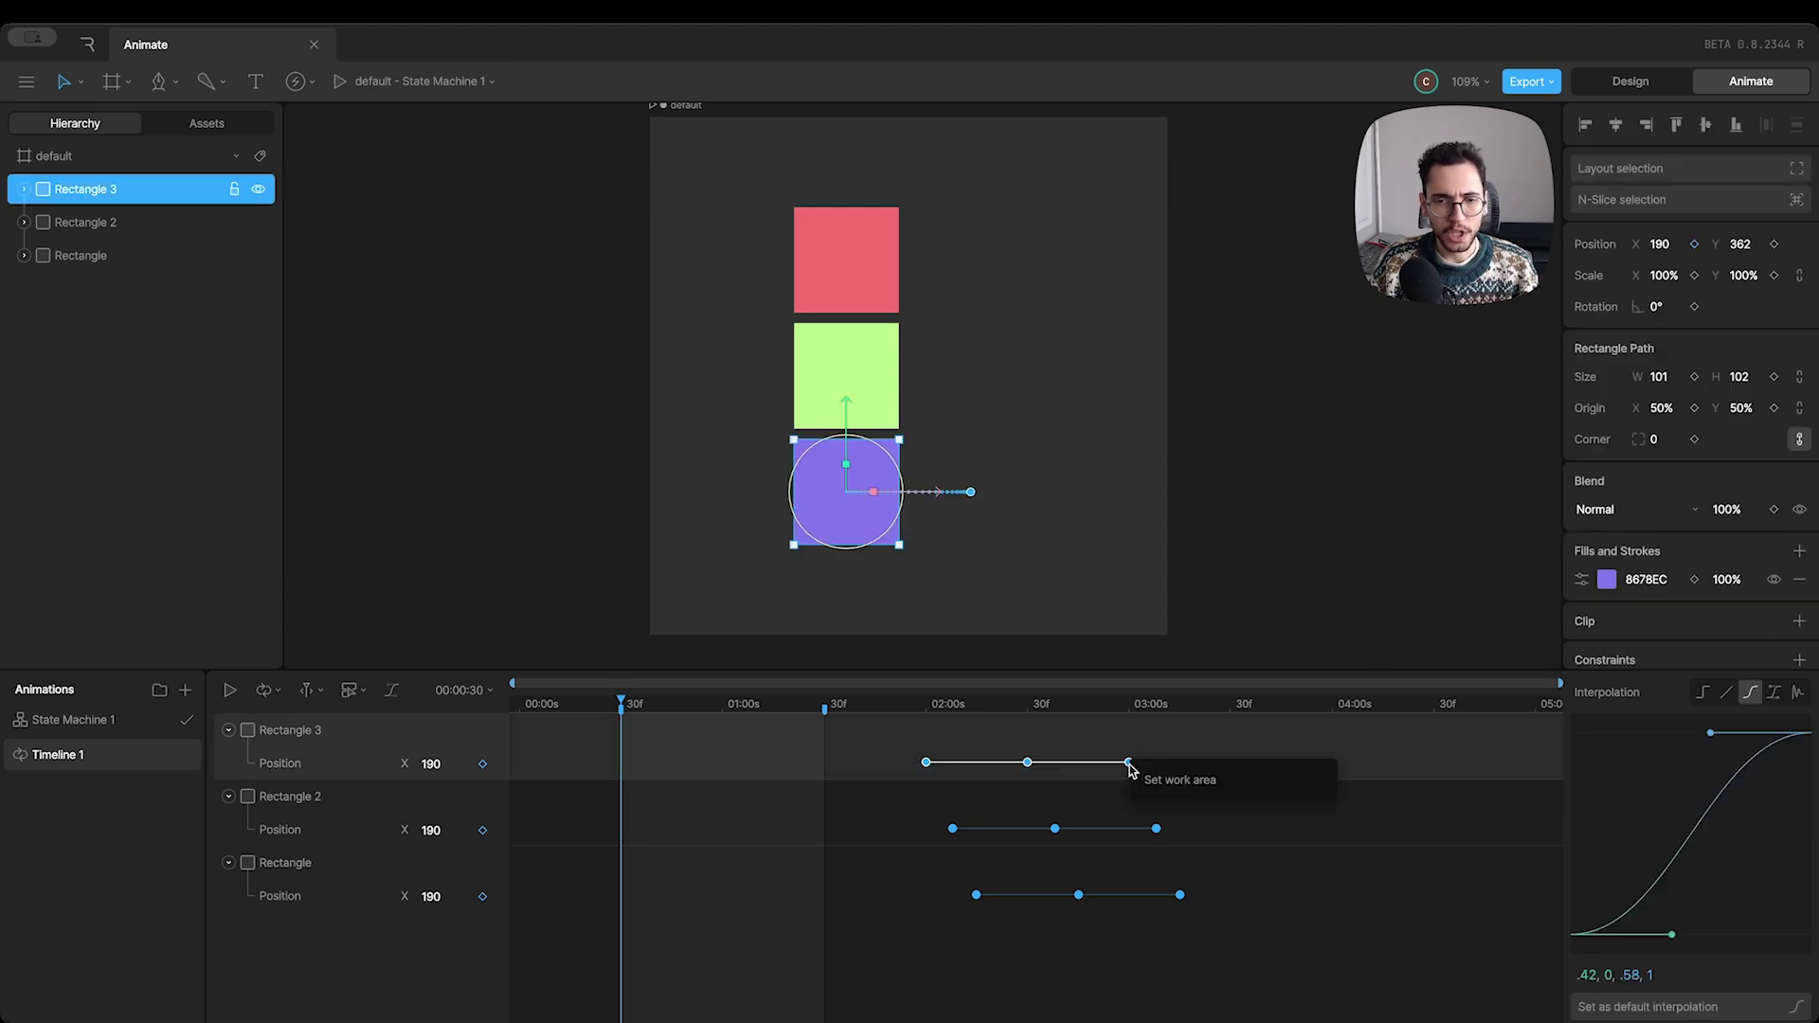
pyautogui.click(1258, 791)
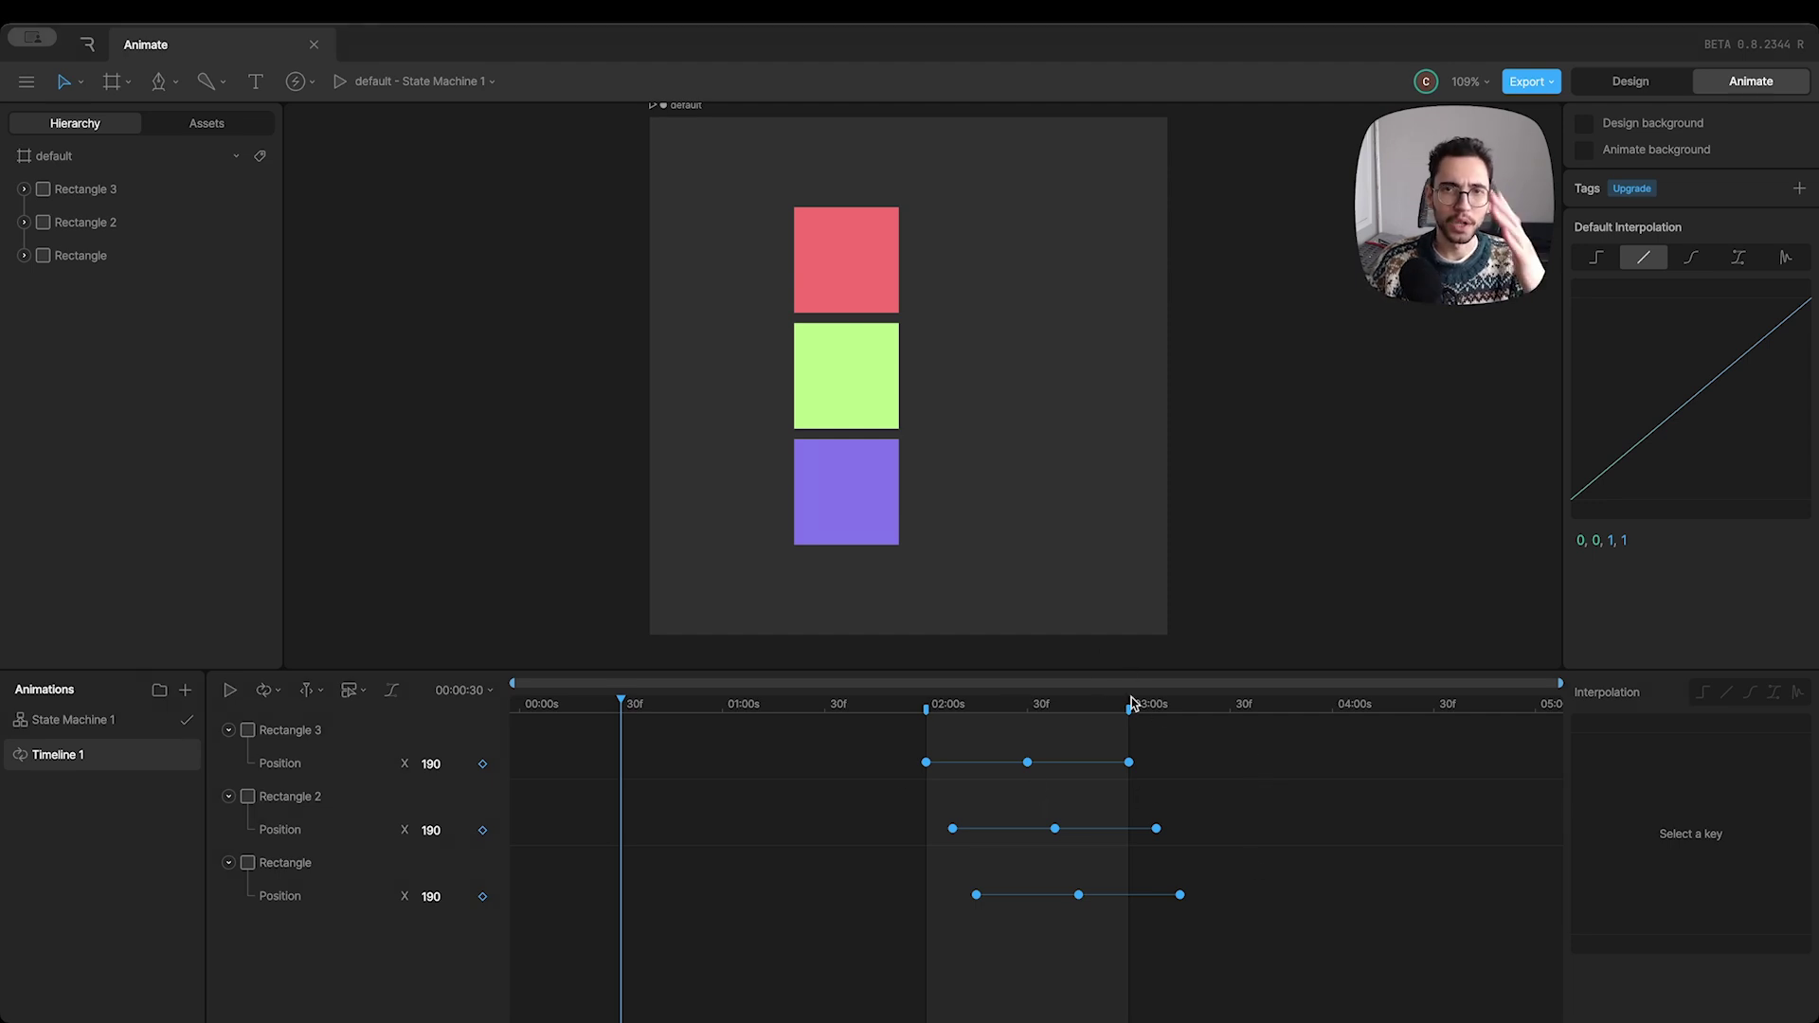
pyautogui.moveTo(950, 712); pyautogui.dragTo(928, 709)
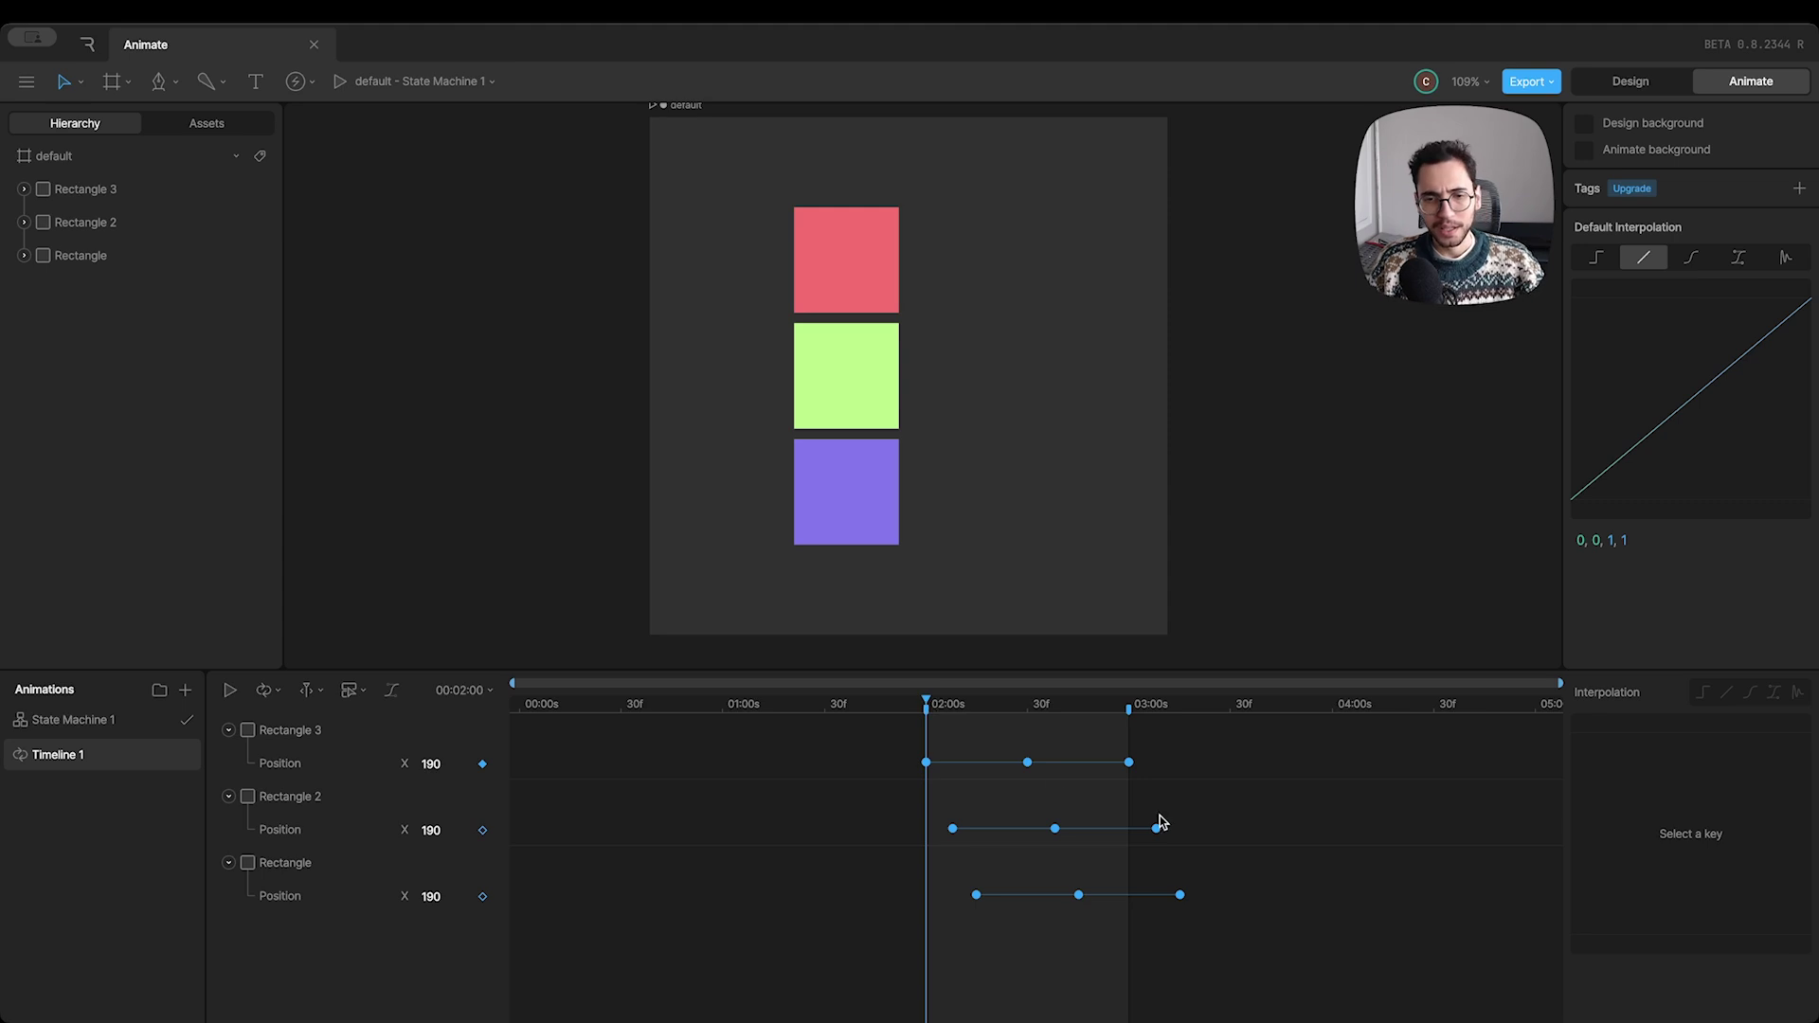
# - Duplicate Rectangle 2's three position keyframes ahead of the originals, so the copy's last keyframe meets the original first, and return the playhead to 00:02:00
pyautogui.moveTo(1186, 823); pyautogui.dragTo(933, 843)
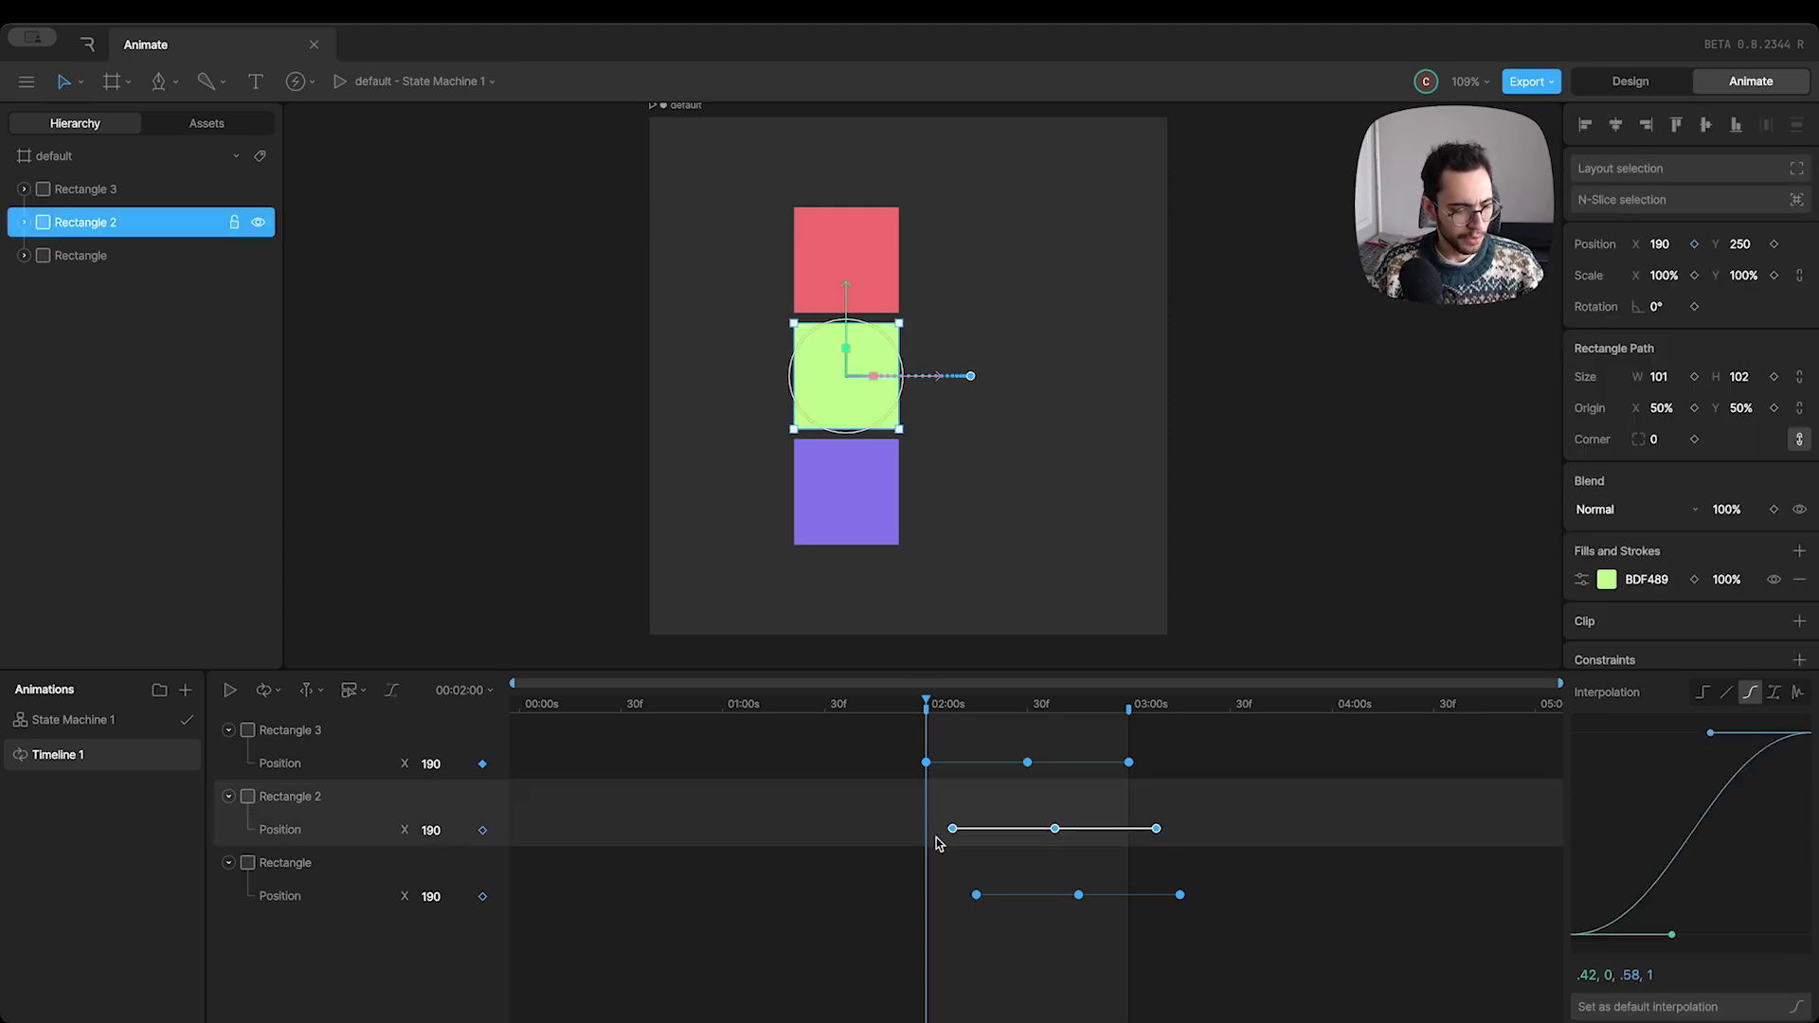
pyautogui.moveTo(888, 709); pyautogui.dragTo(601, 715)
pyautogui.moveTo(839, 813); pyautogui.dragTo(580, 853)
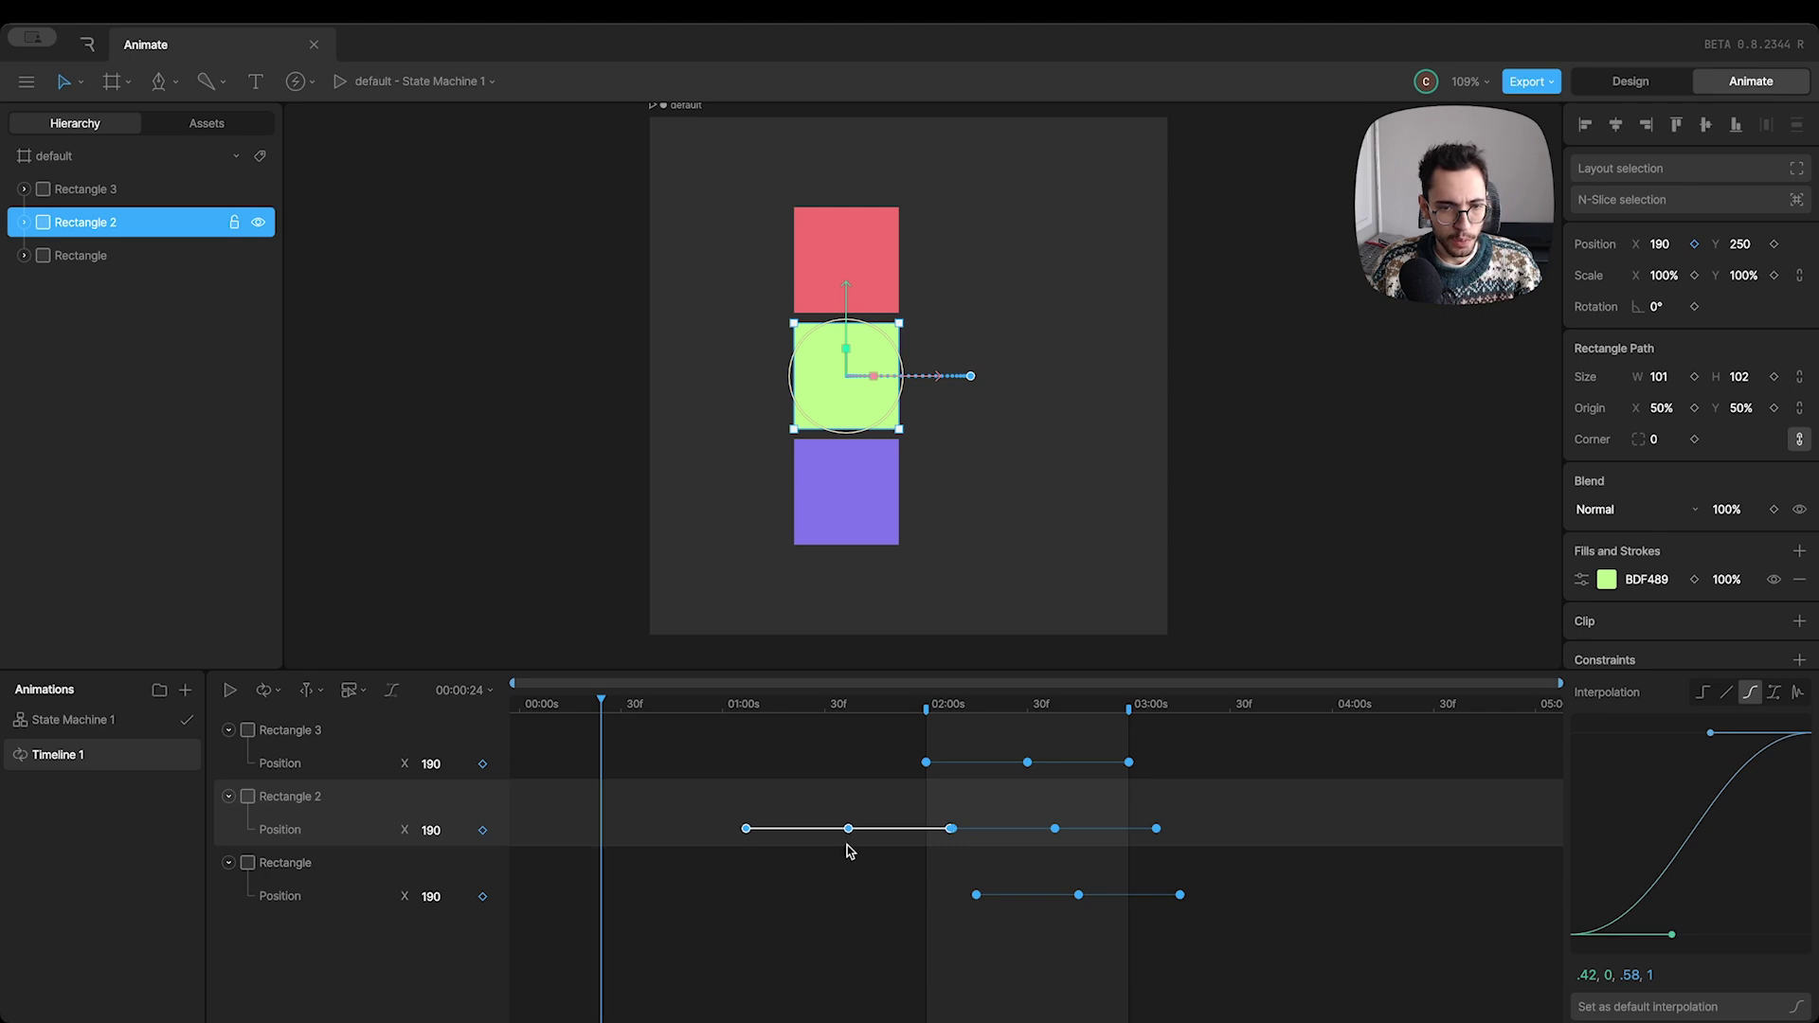
pyautogui.moveTo(842, 702); pyautogui.dragTo(928, 732)
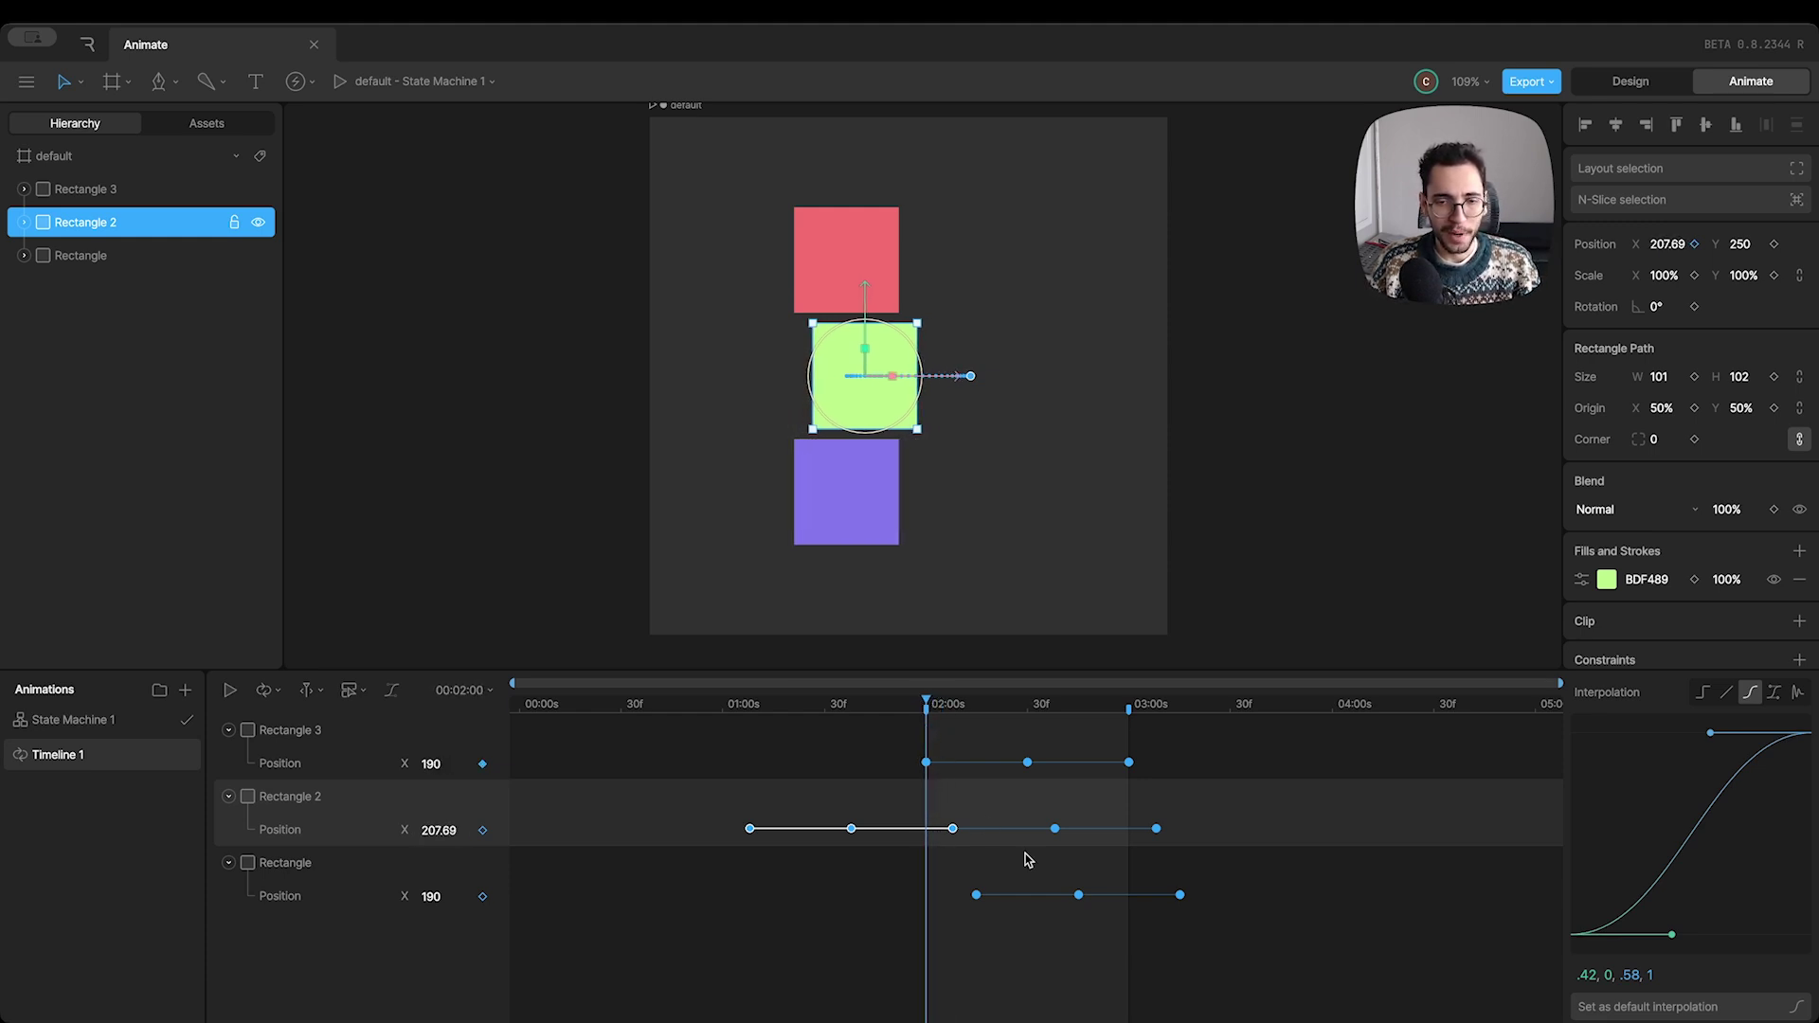
# - Duplicate Rectangle's three position keyframes ahead of the originals, aligning the copy's last keyframe with the original first one
pyautogui.moveTo(1229, 888); pyautogui.dragTo(957, 917)
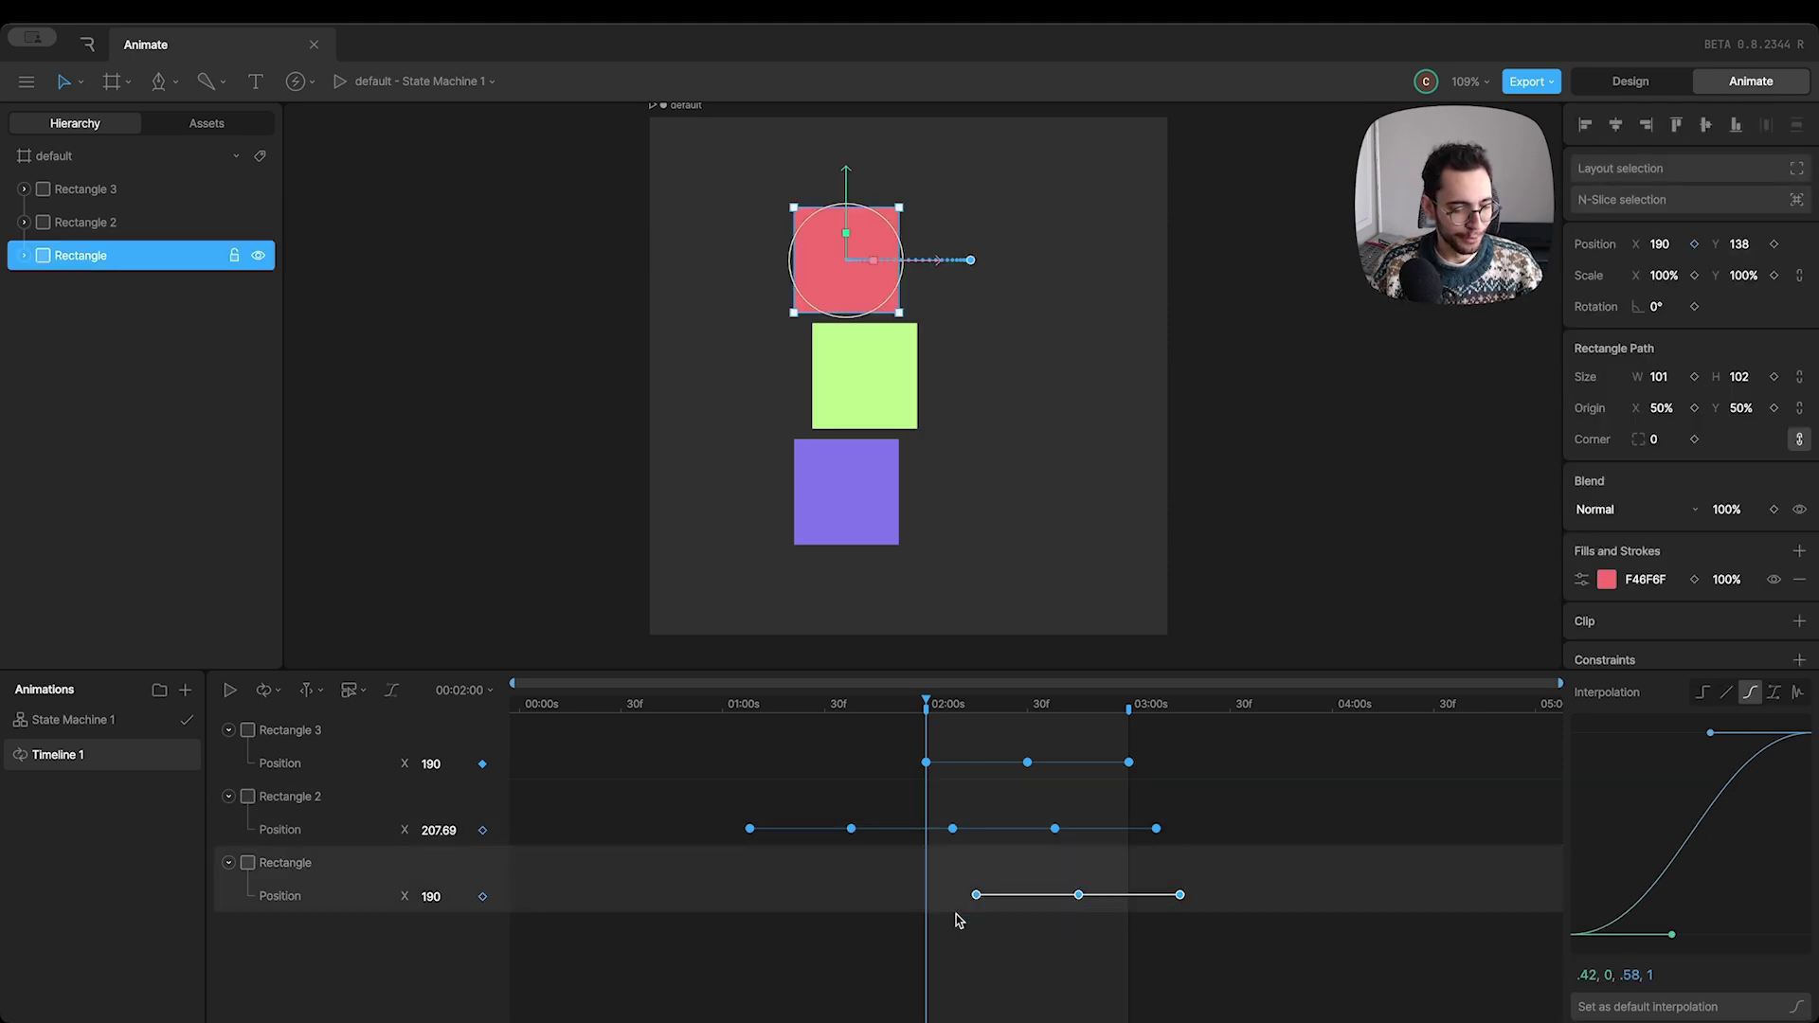
pyautogui.moveTo(865, 735); pyautogui.dragTo(635, 718)
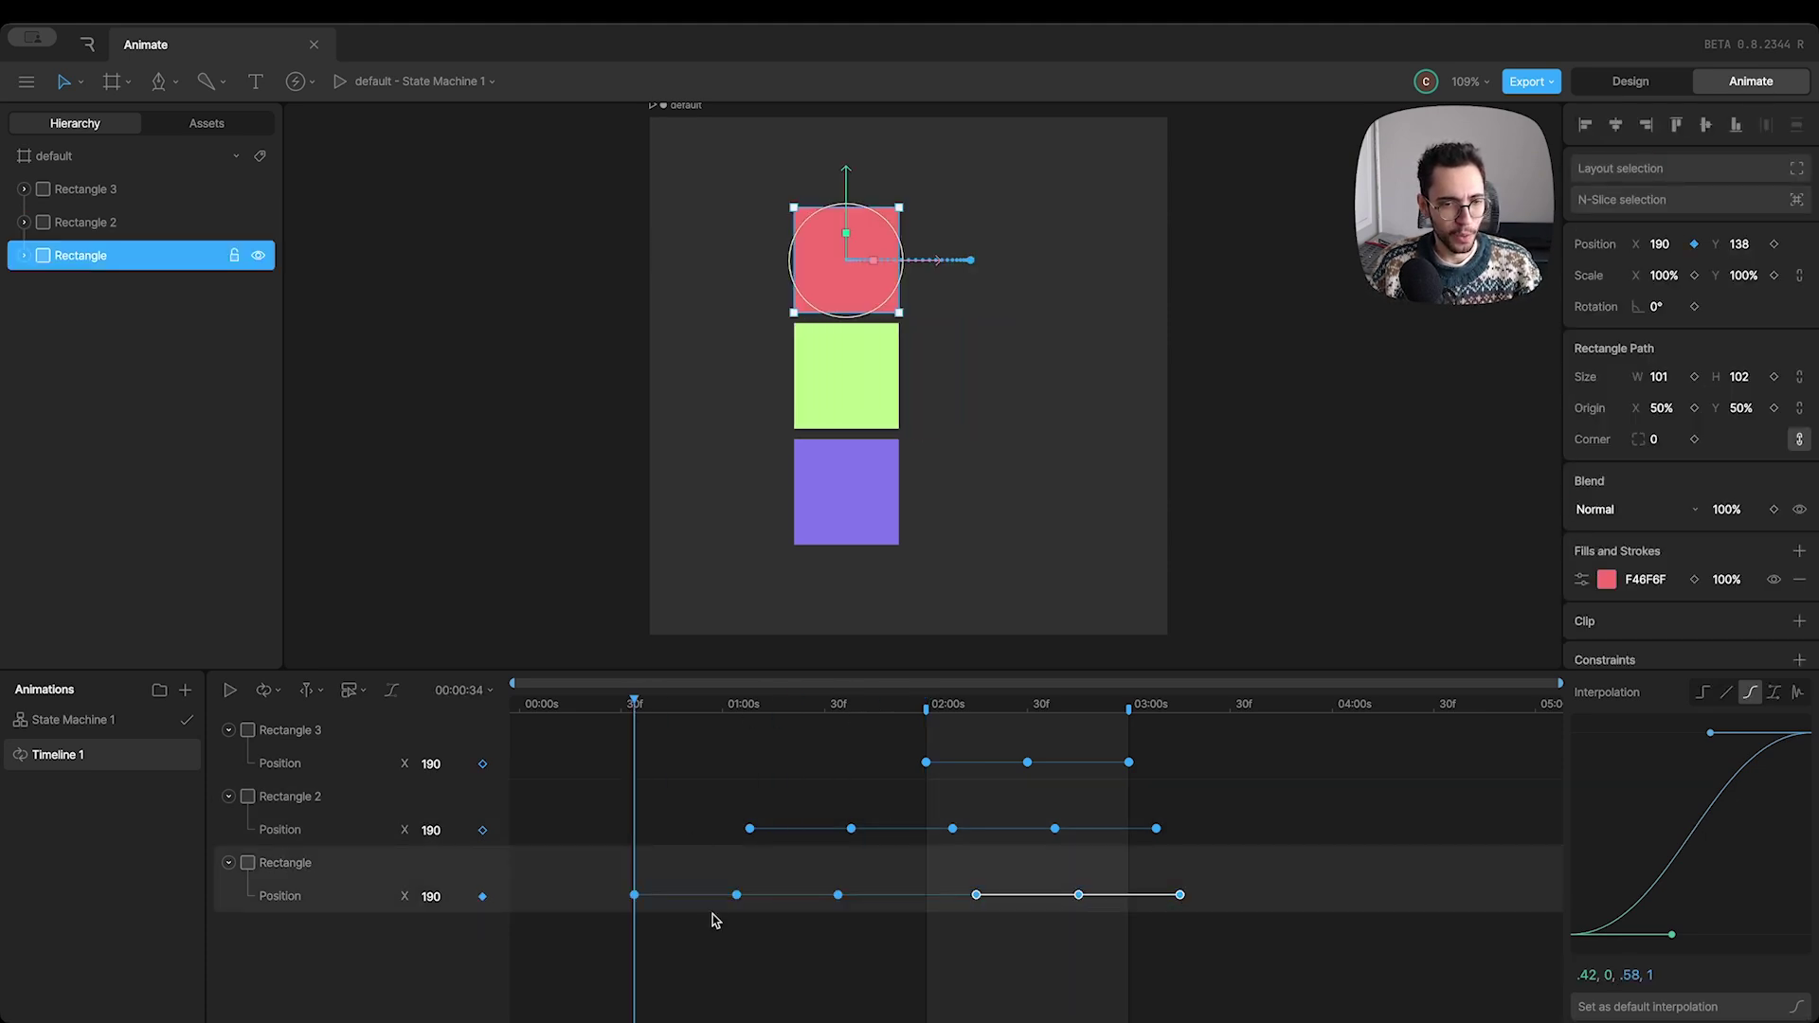
pyautogui.moveTo(865, 945); pyautogui.dragTo(611, 881)
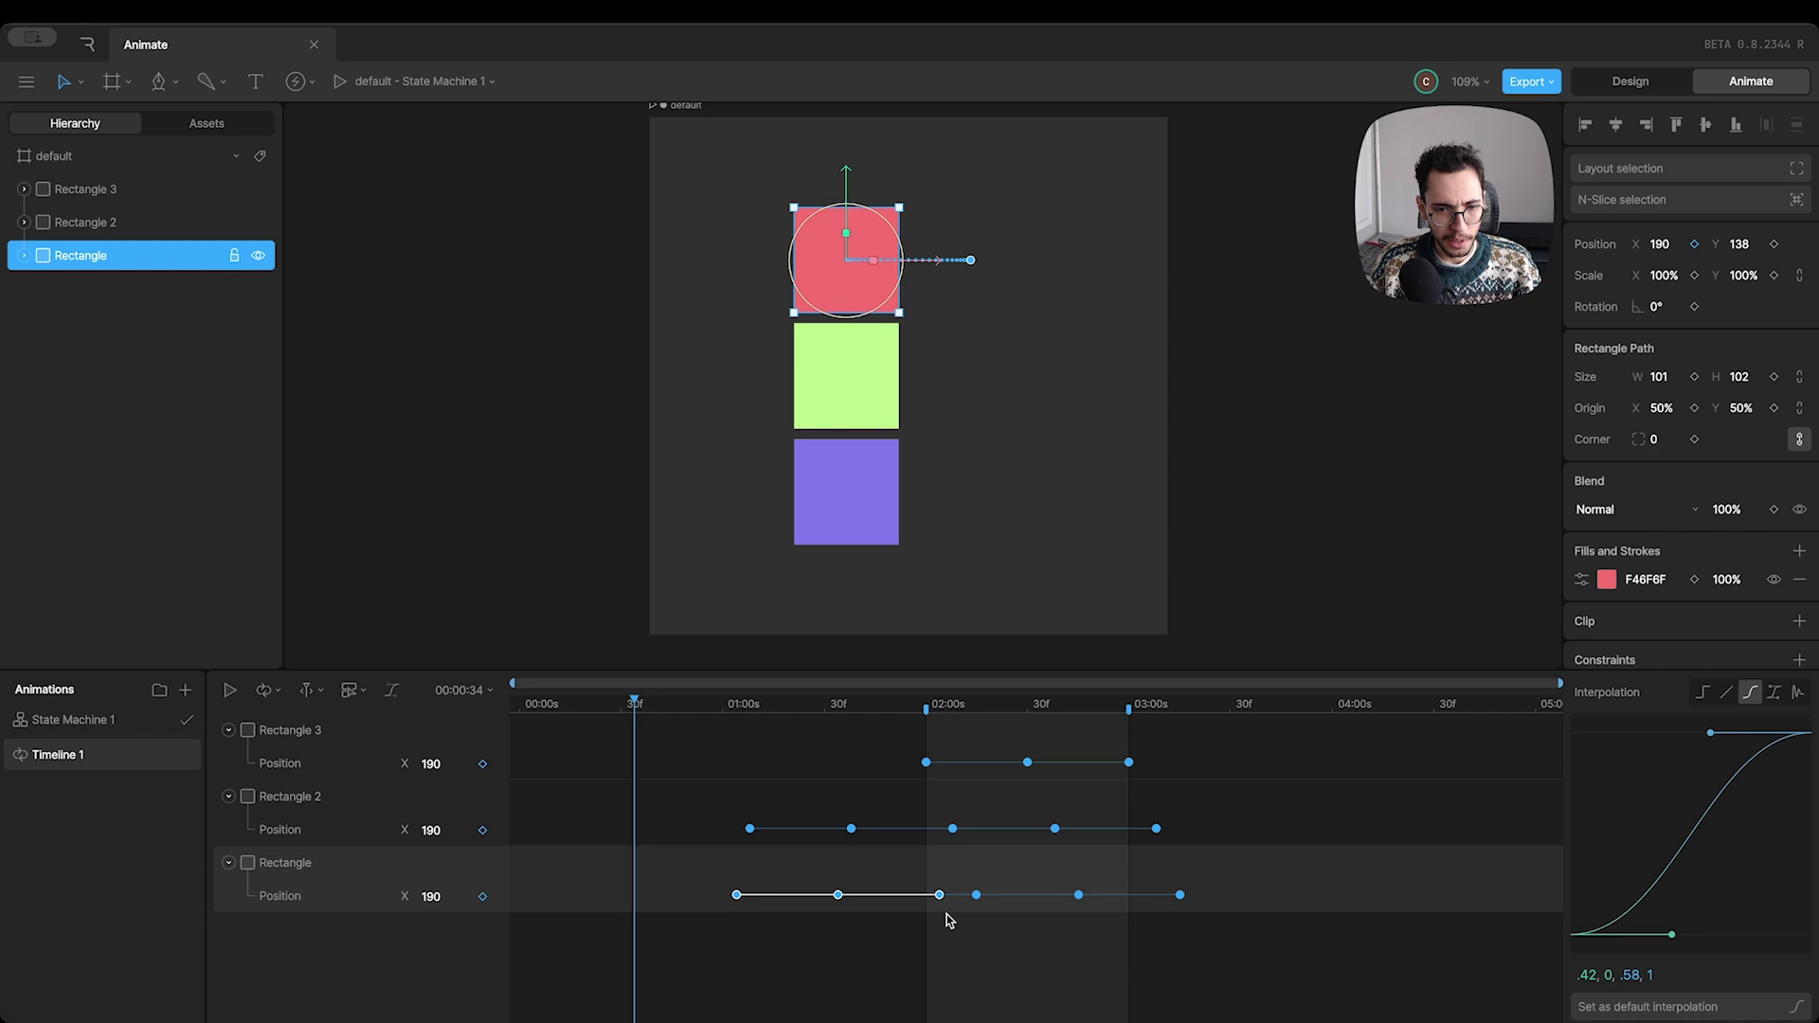
pyautogui.click(981, 928)
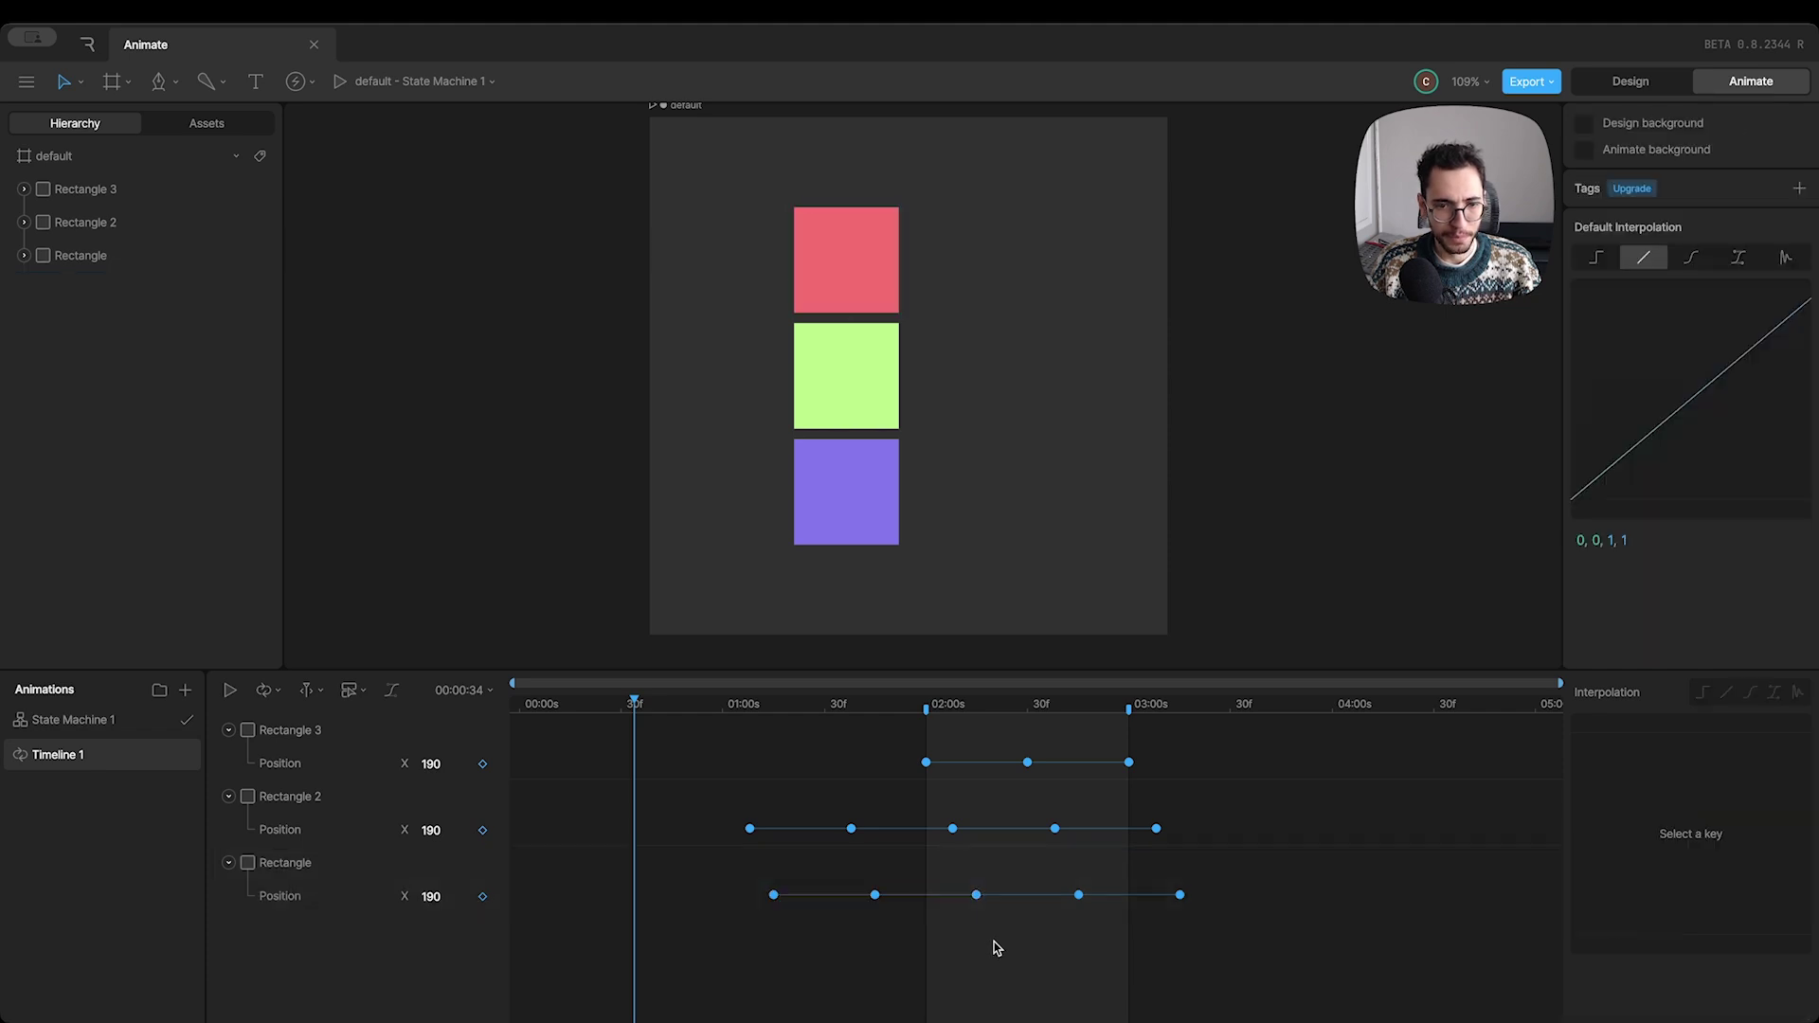
# - Play the loop and compare the rectangles' positions at the work area's end, 00:03:00, and start, 00:02:00
pyautogui.press('space')
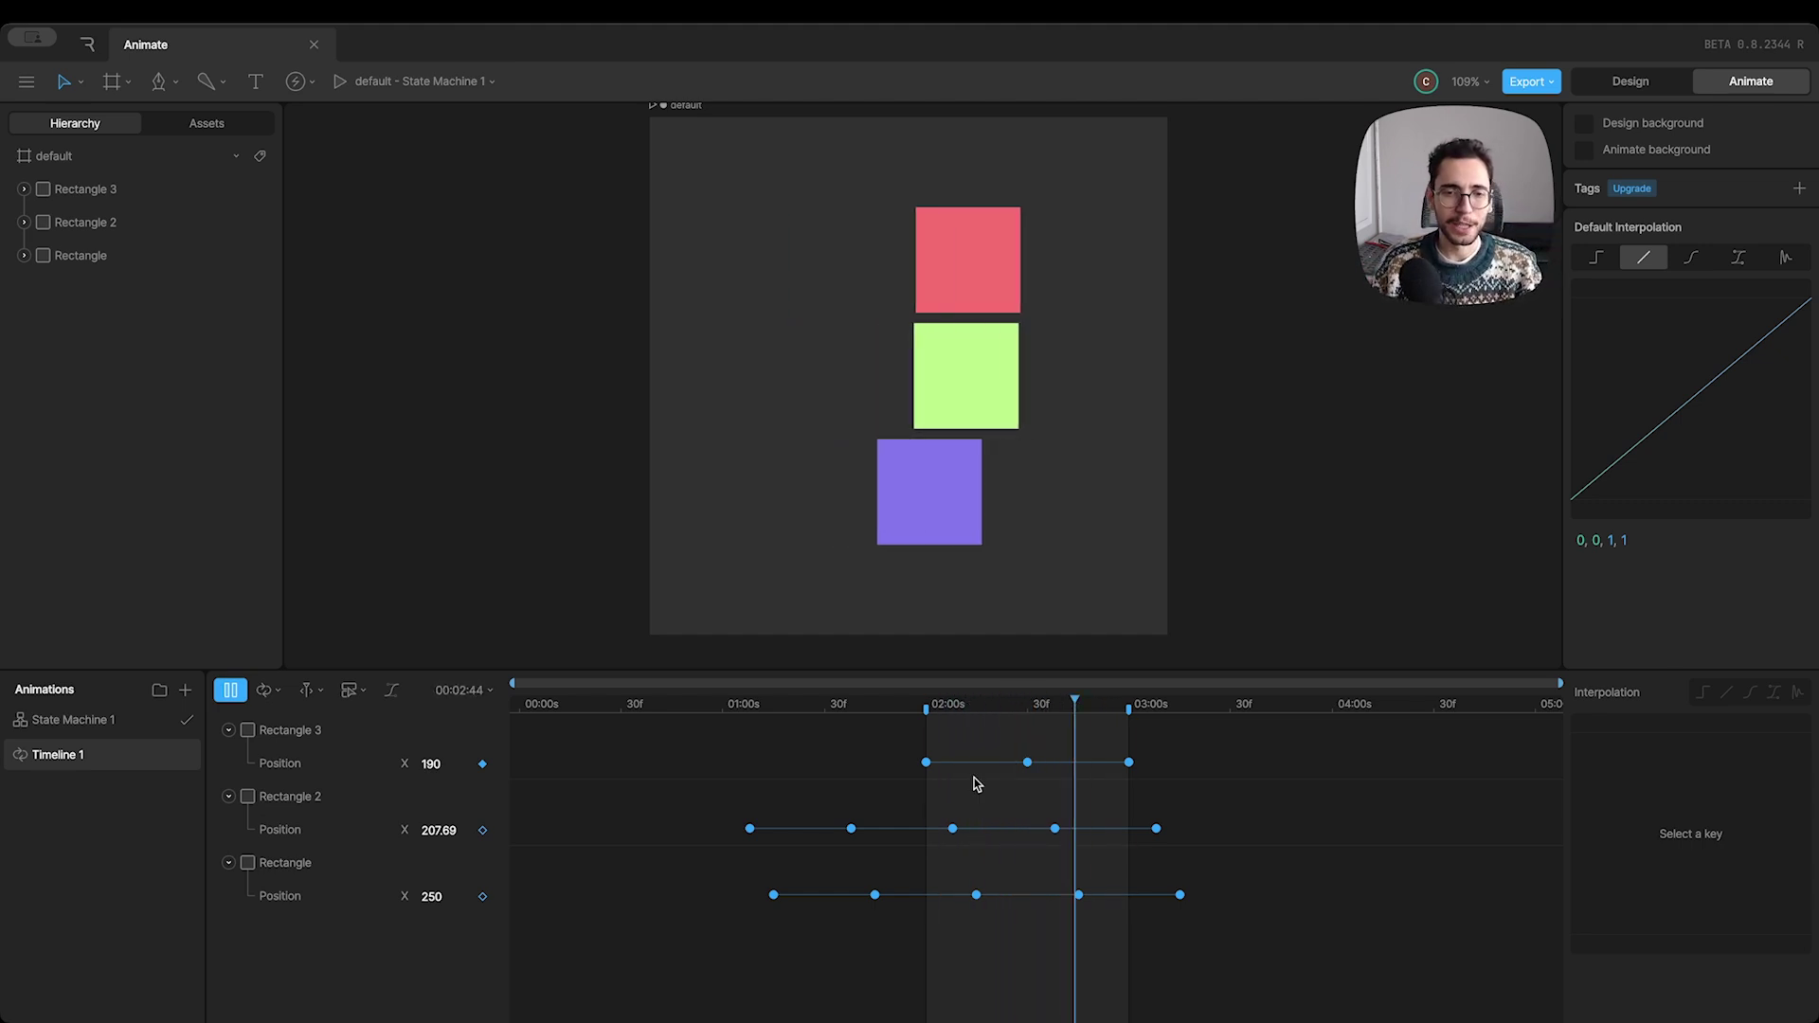
pyautogui.moveTo(968, 706); pyautogui.dragTo(1132, 734)
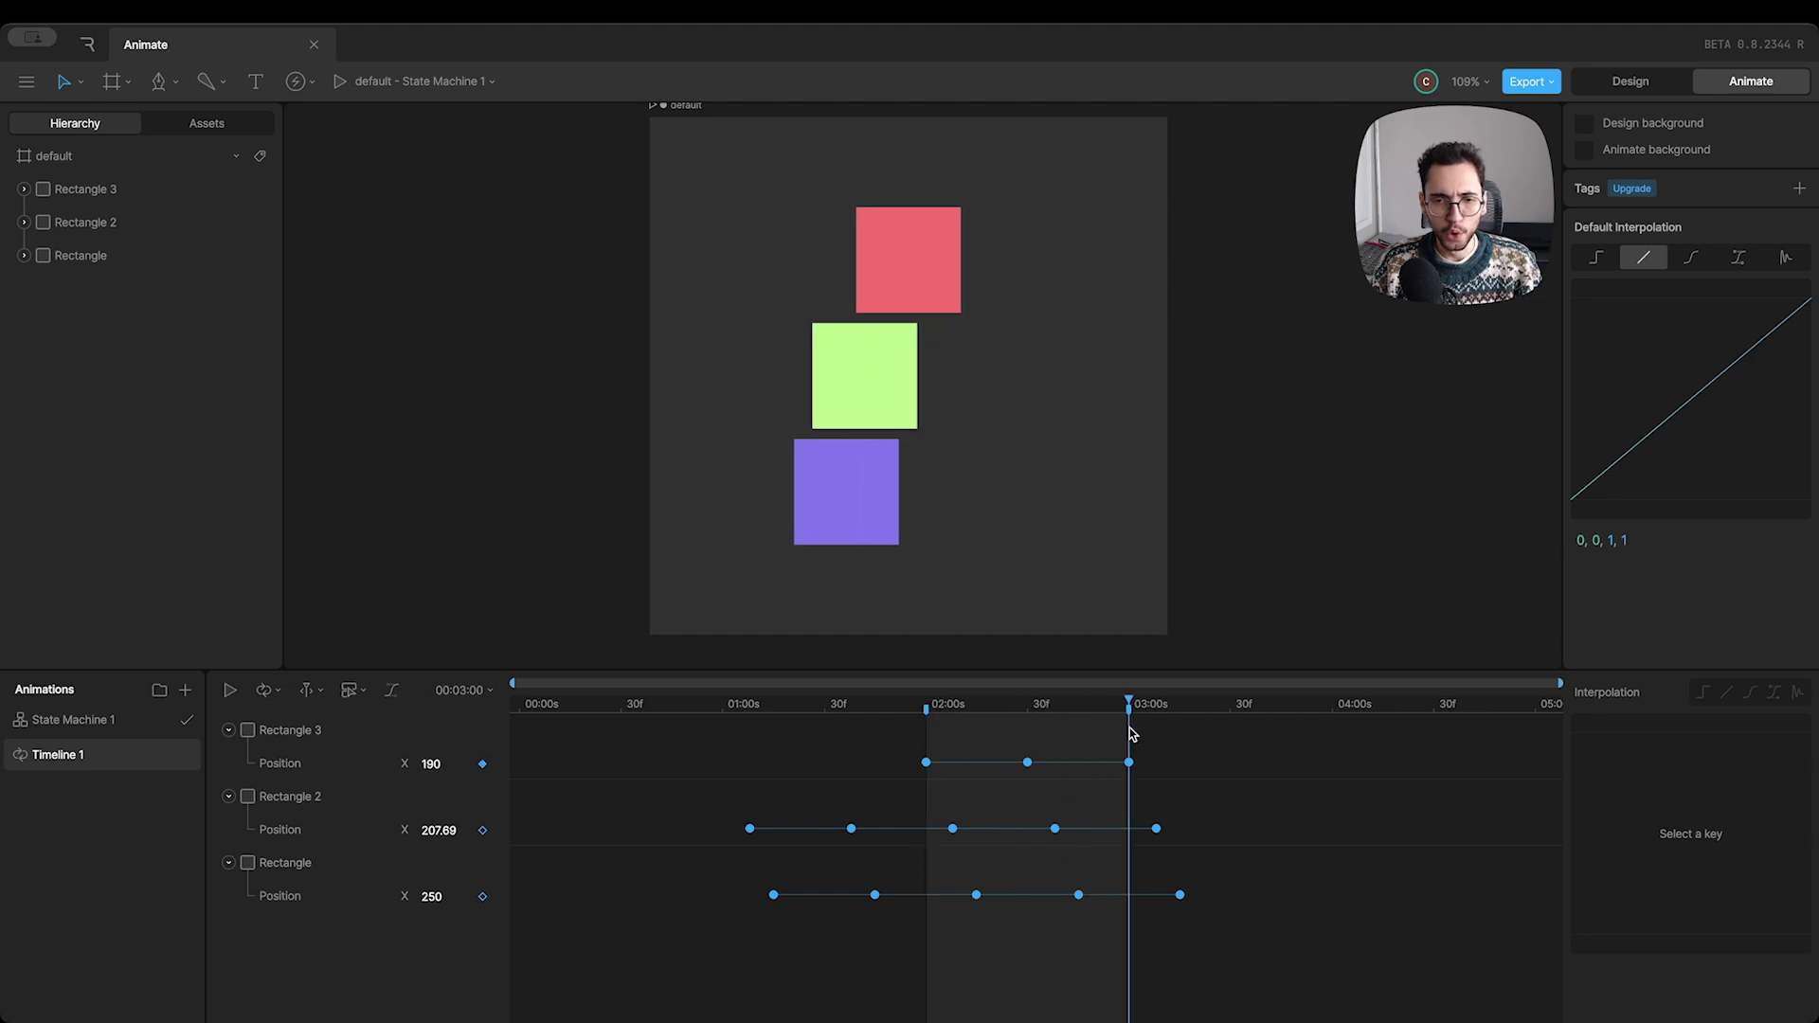
pyautogui.click(931, 704)
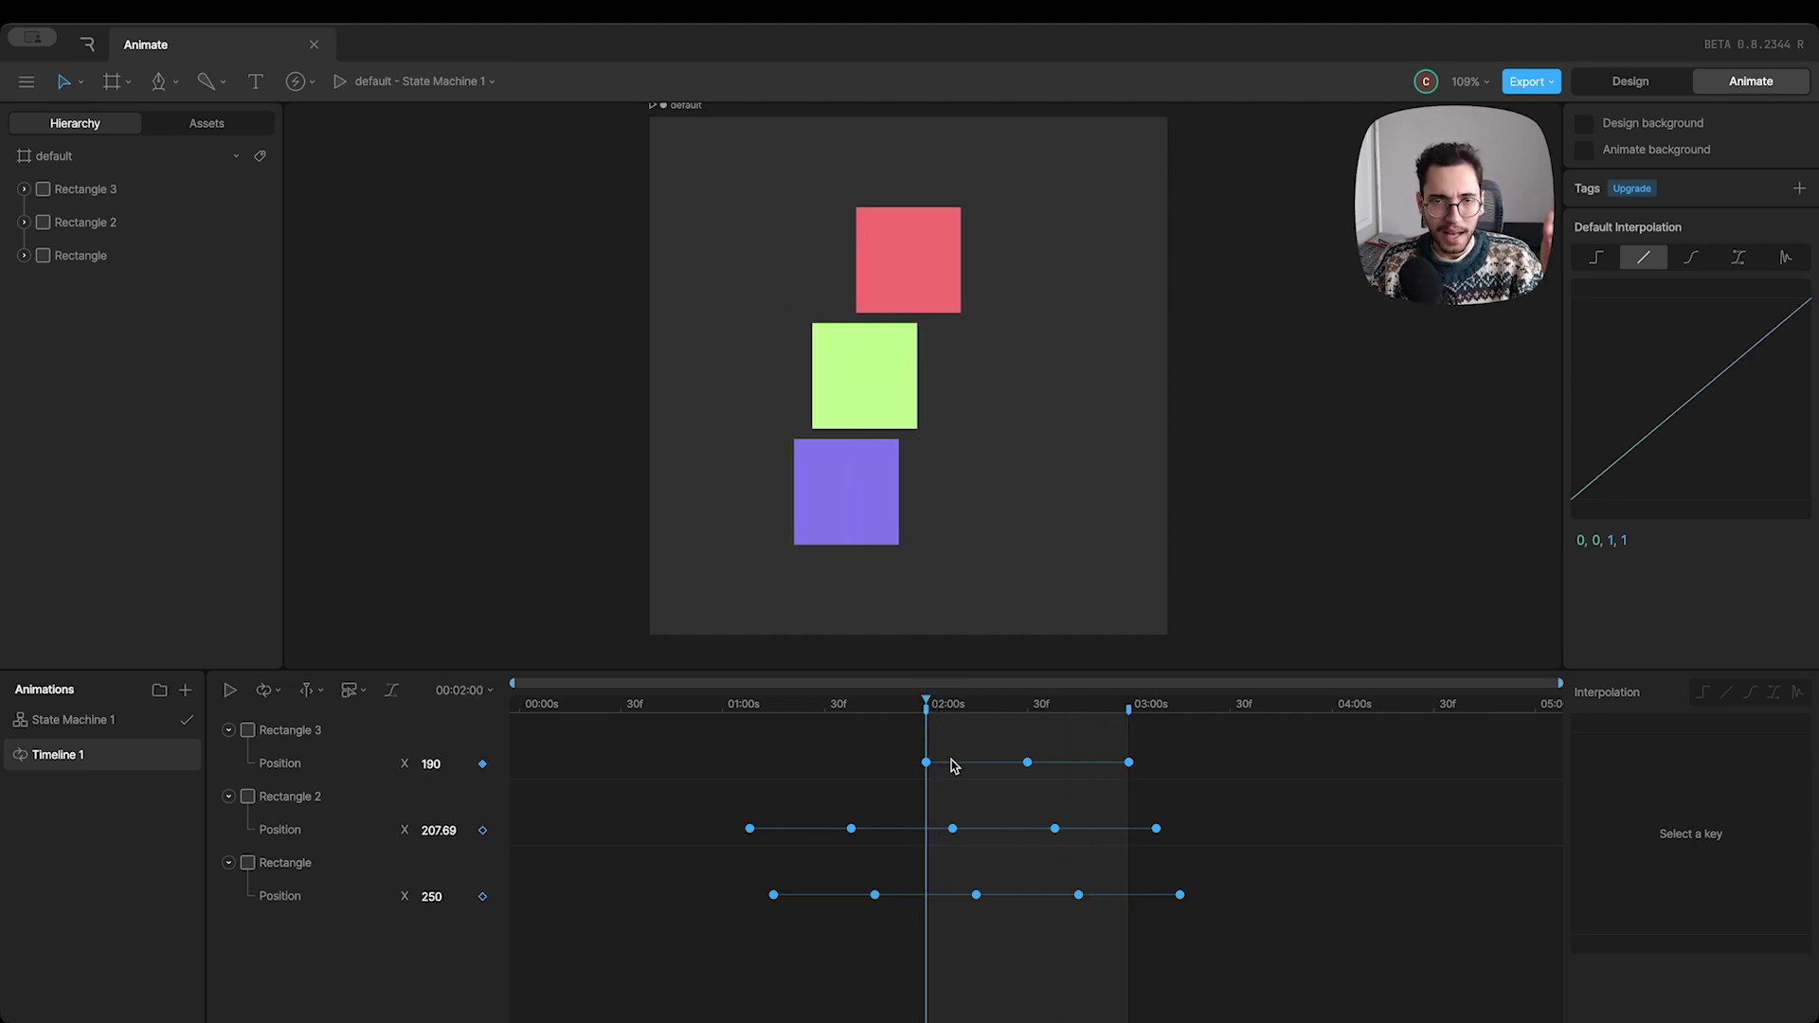
# - Select the Rectangle 2 and Rectangle keyframes before the work area for review, and replay the loop at a closer view
pyautogui.moveTo(881, 806); pyautogui.dragTo(669, 940)
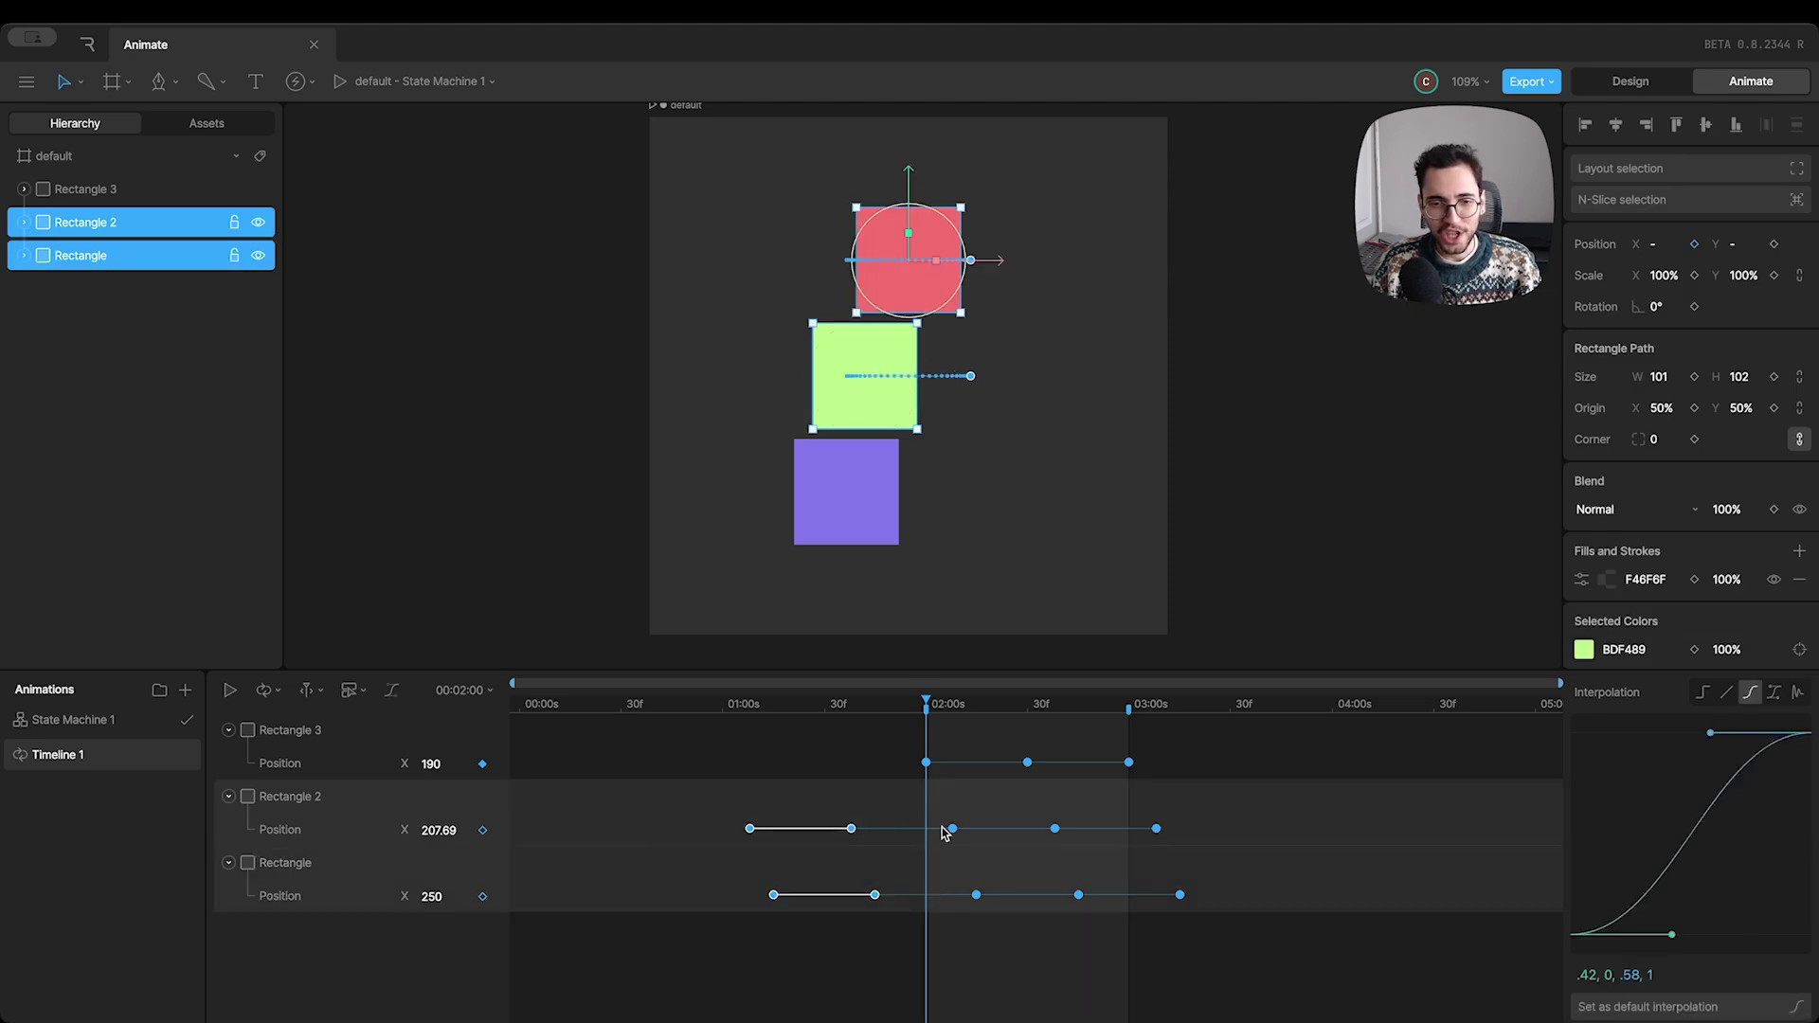
pyautogui.press('space')
pyautogui.click(1019, 960)
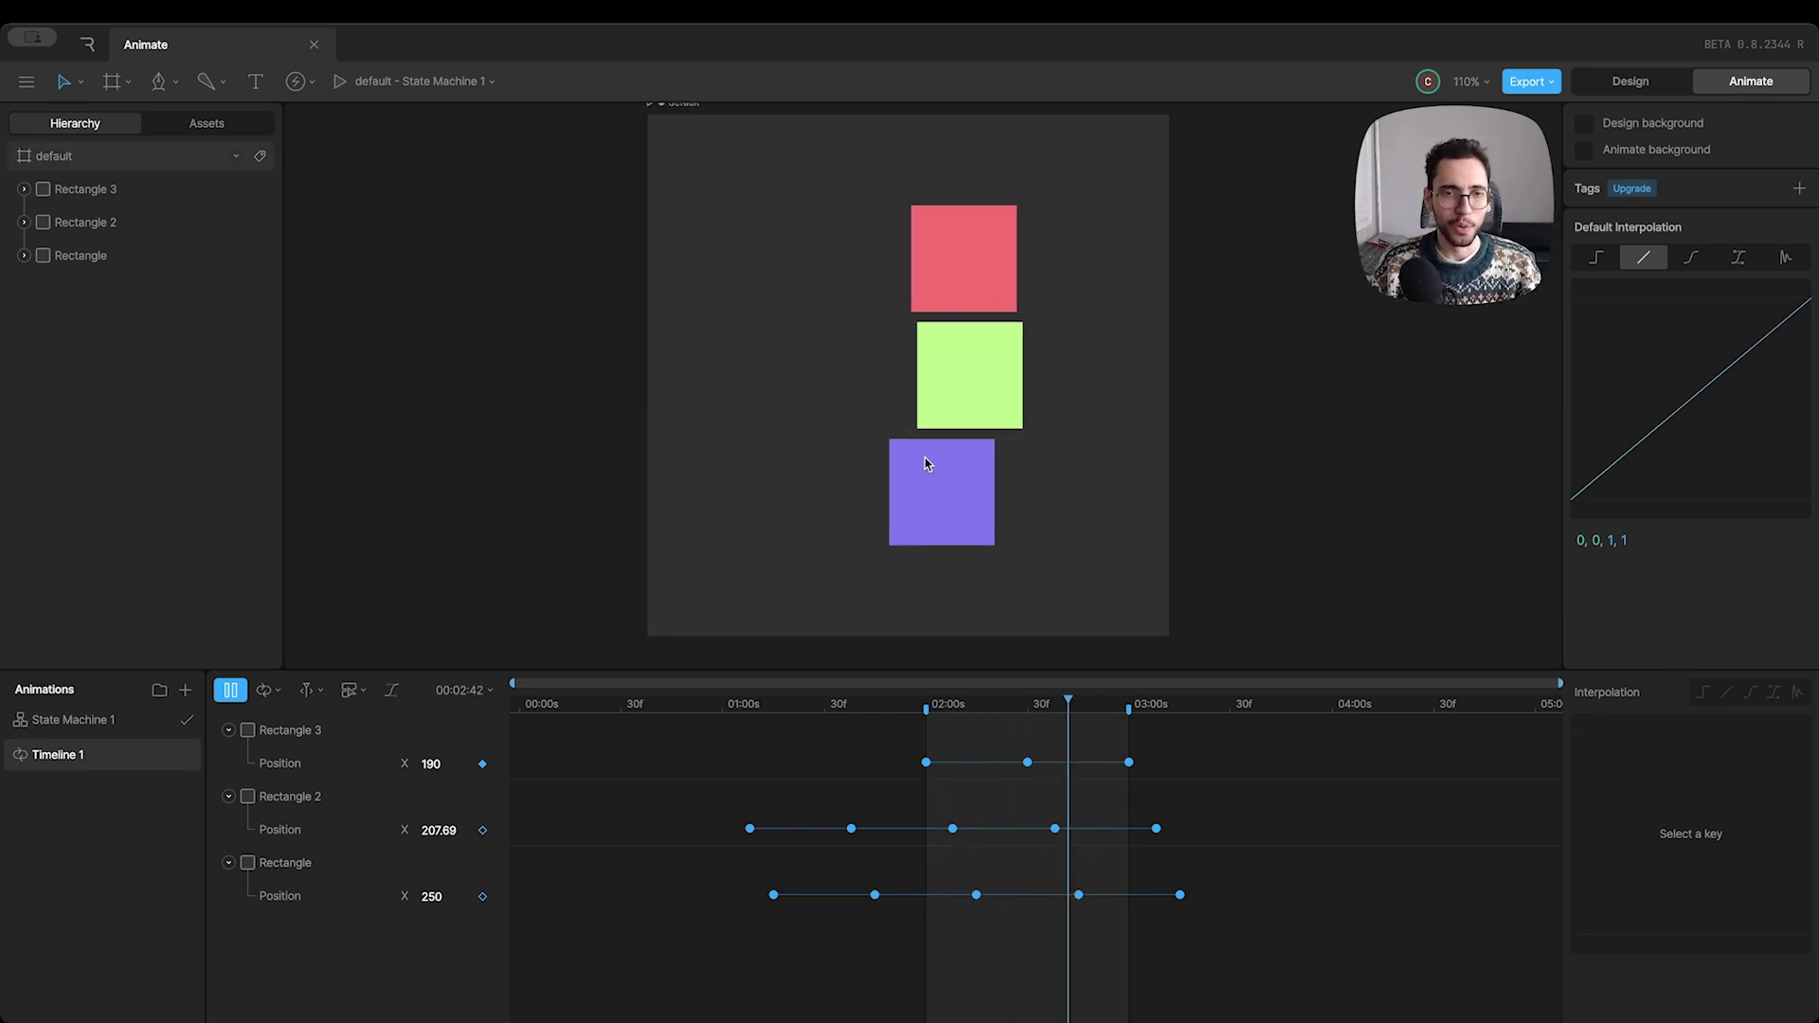
pyautogui.scroll(3, 925, 457)
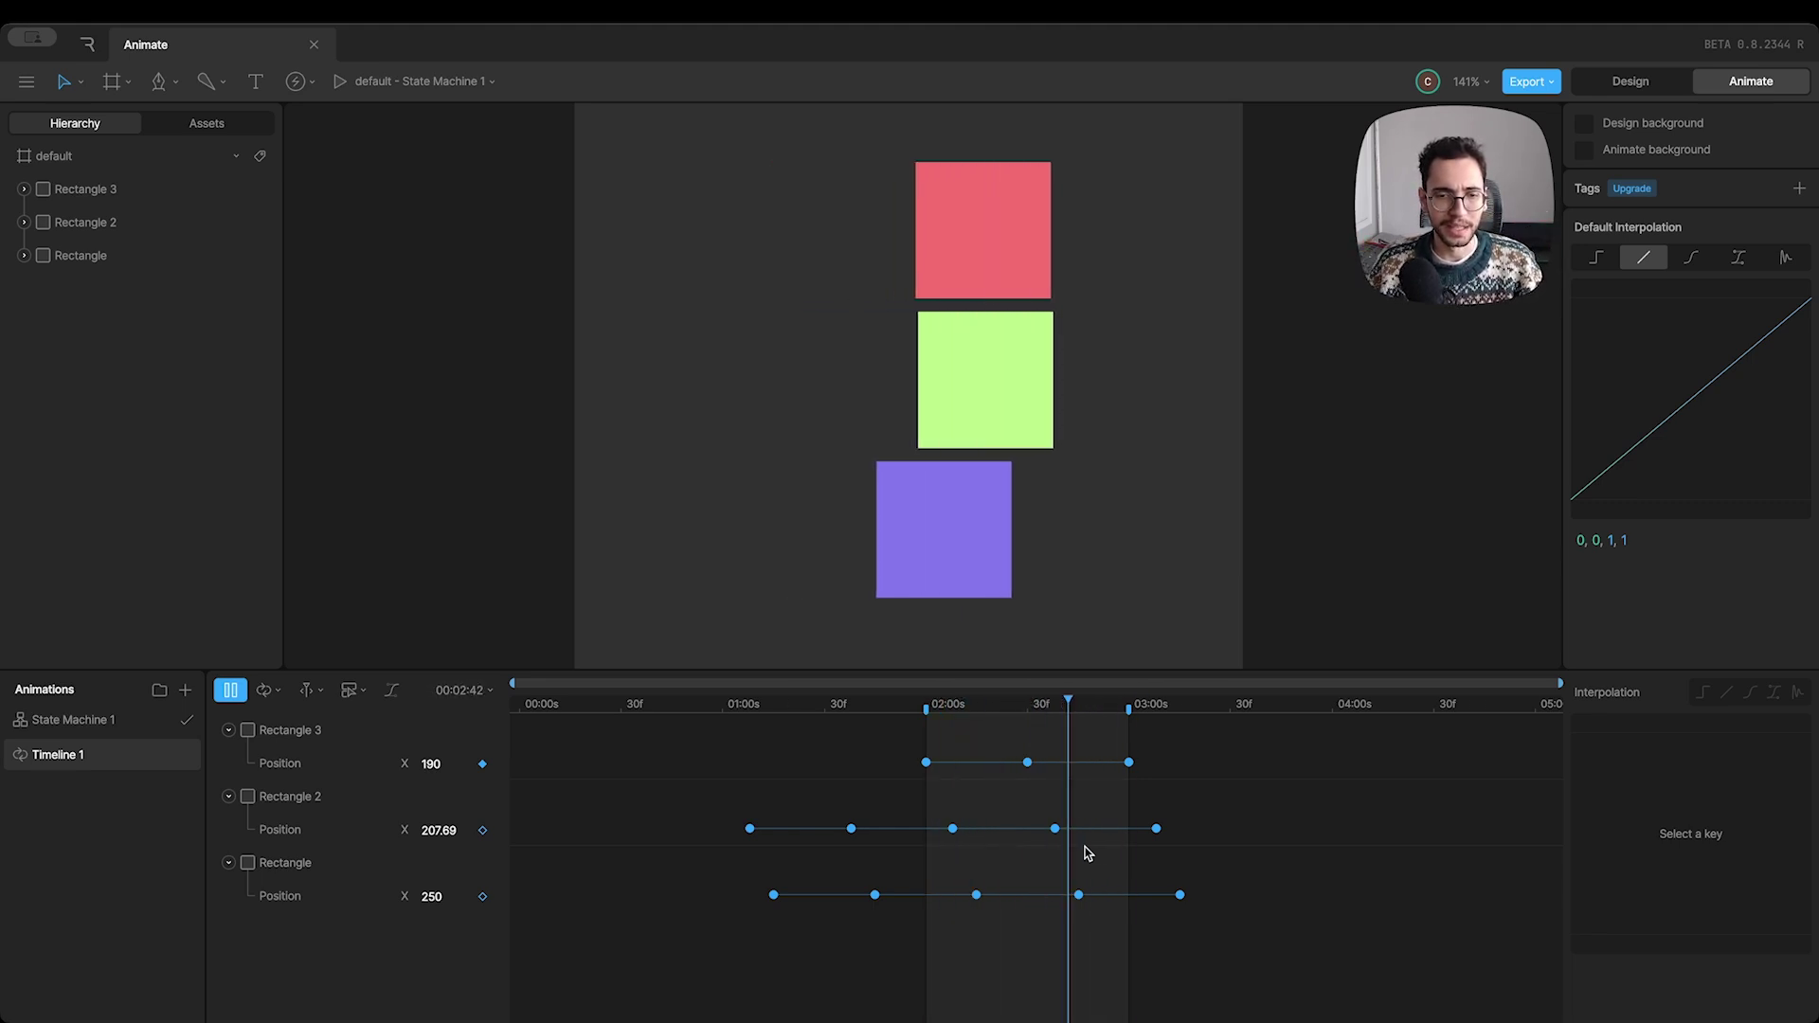
pyautogui.press('space')
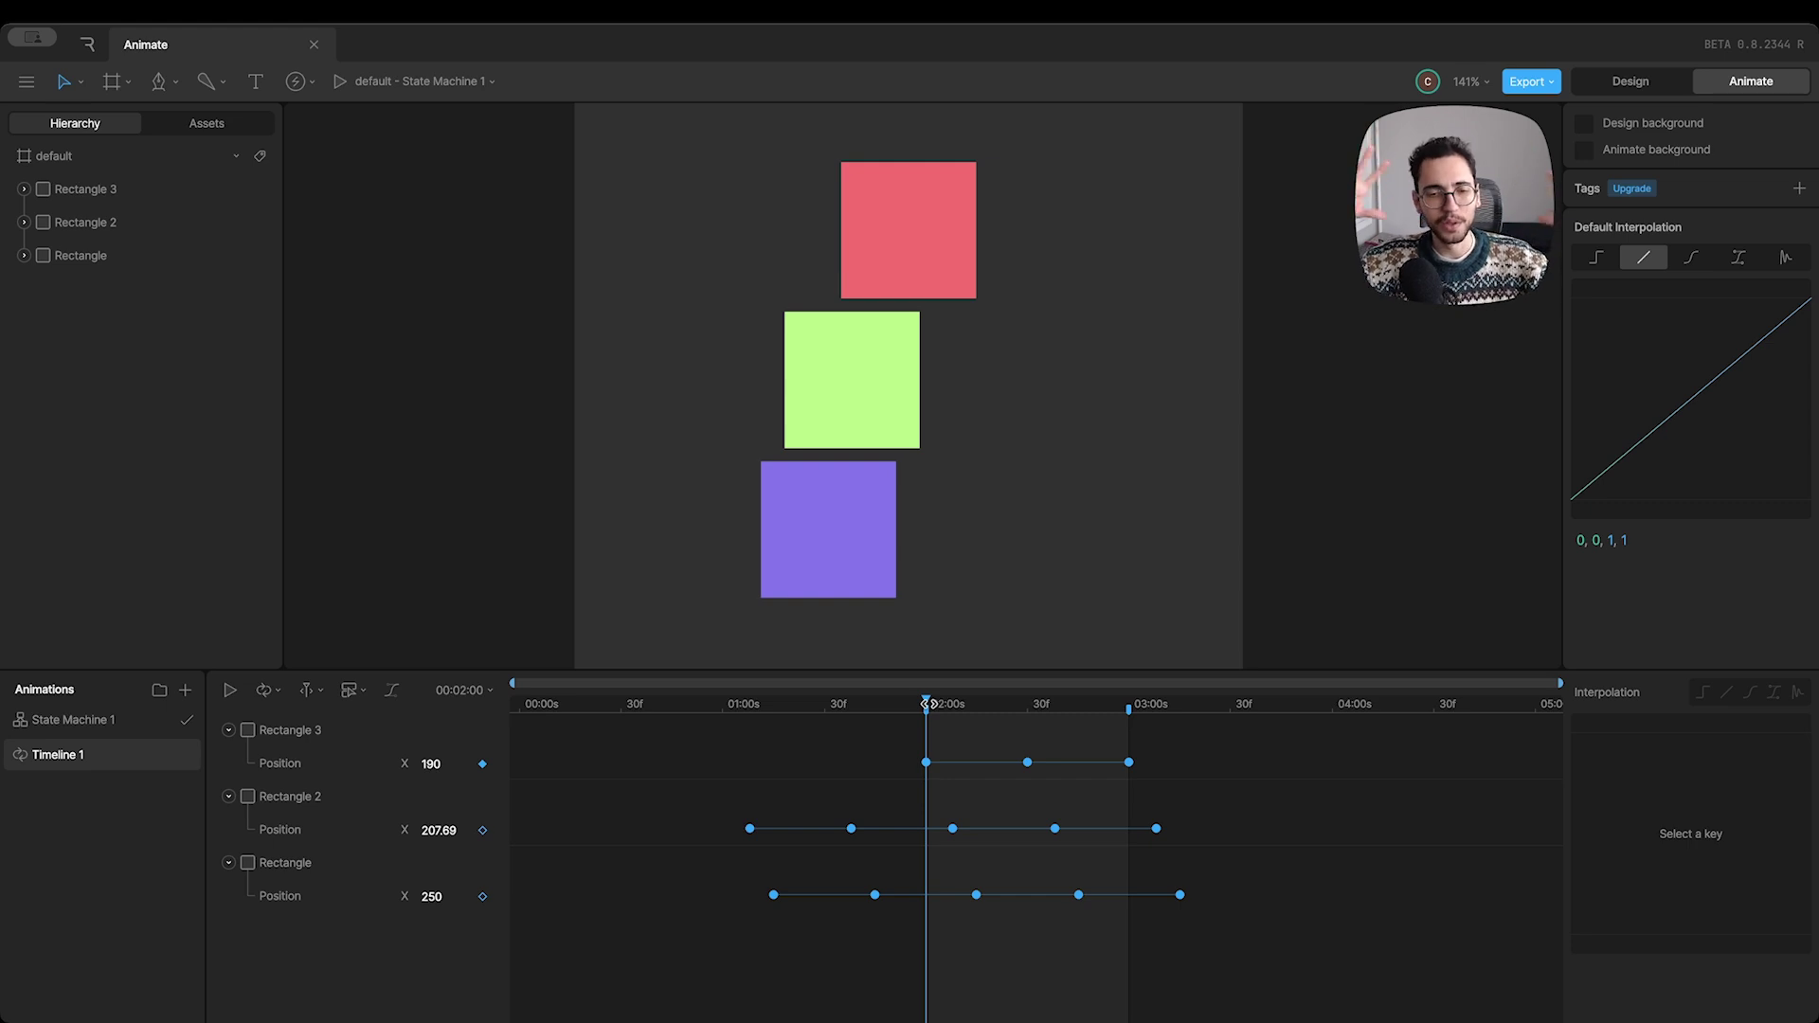
pyautogui.press('space')
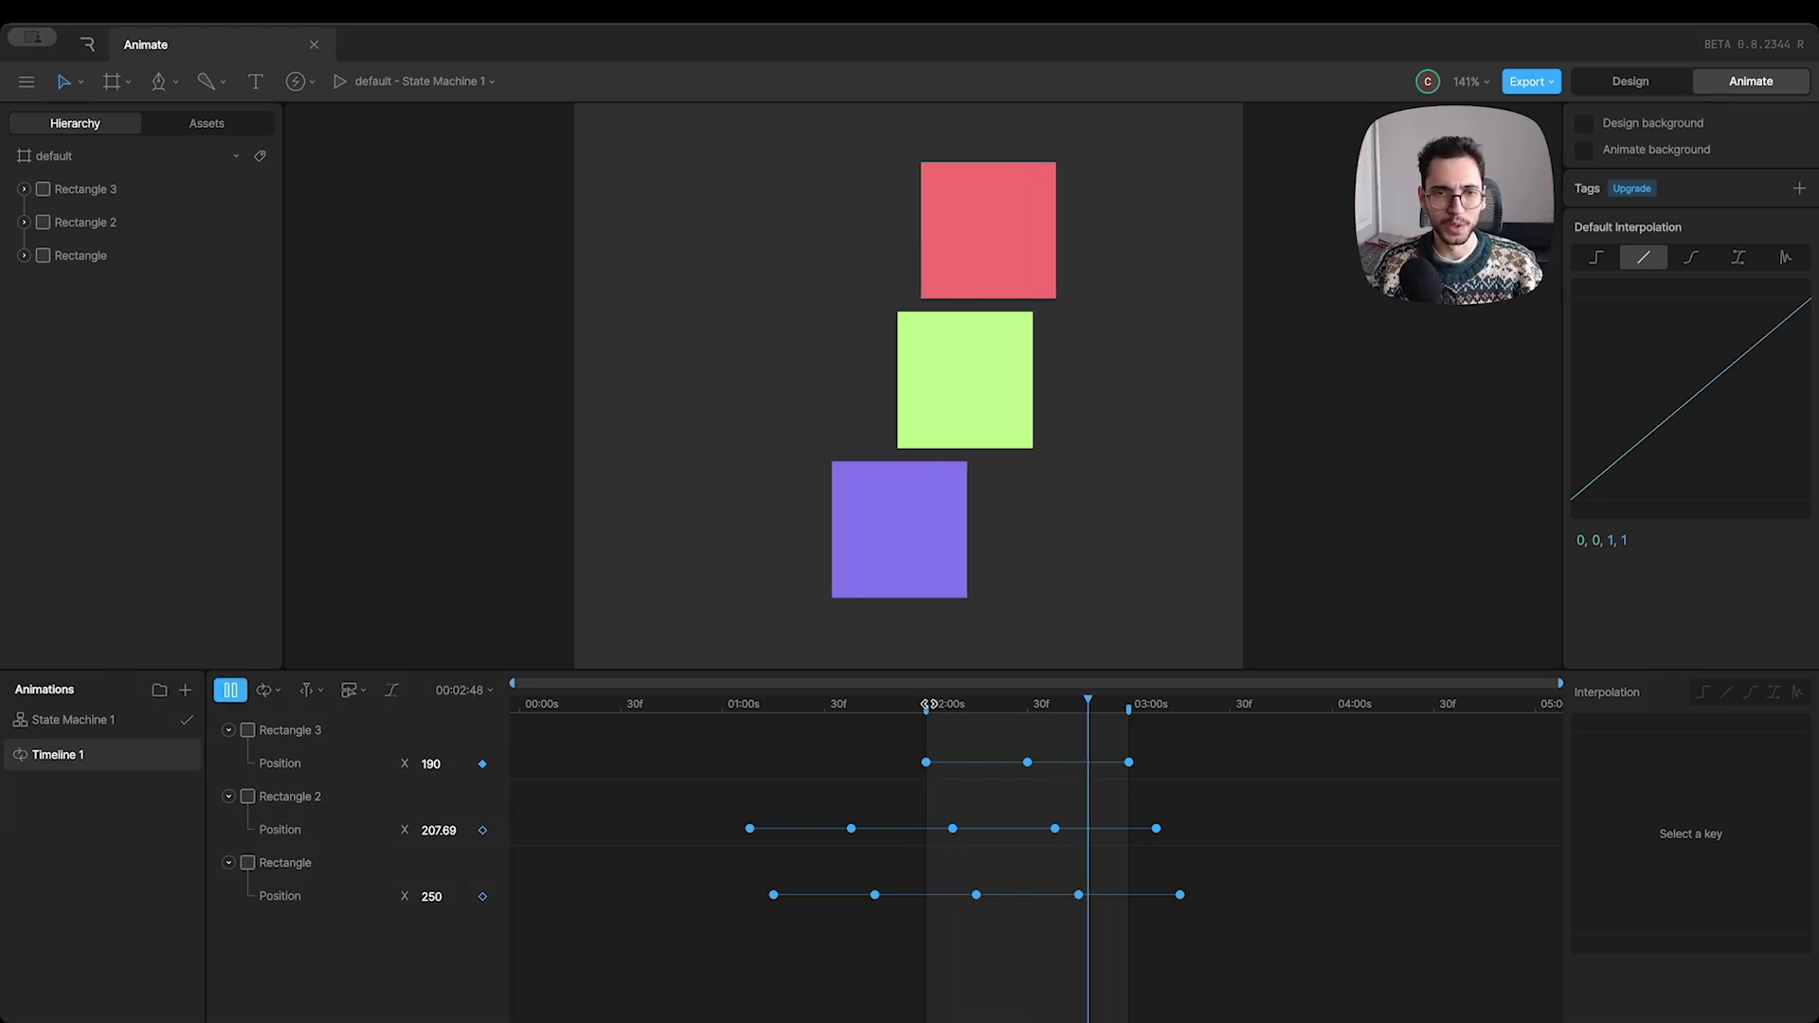
# - Examine the shared interpolation curve of all the rectangles' position keyframes while the loop plays
pyautogui.moveTo(1213, 750); pyautogui.dragTo(718, 913)
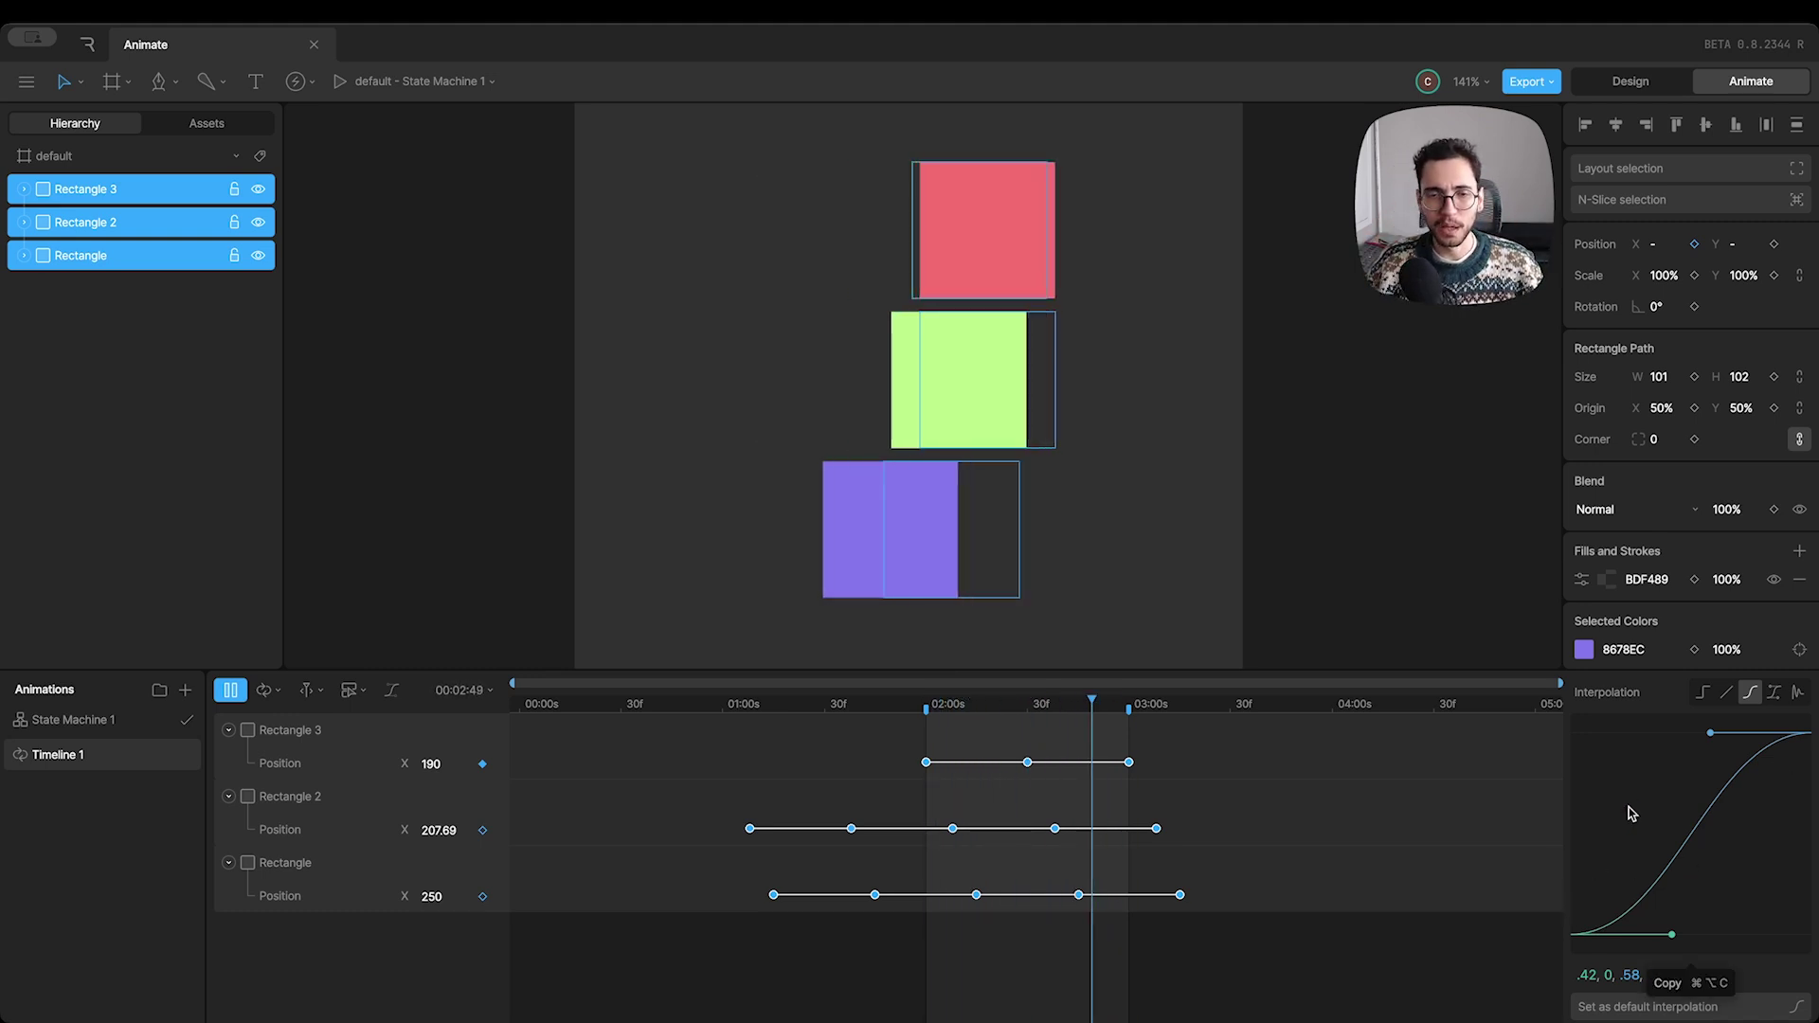
pyautogui.click(1275, 826)
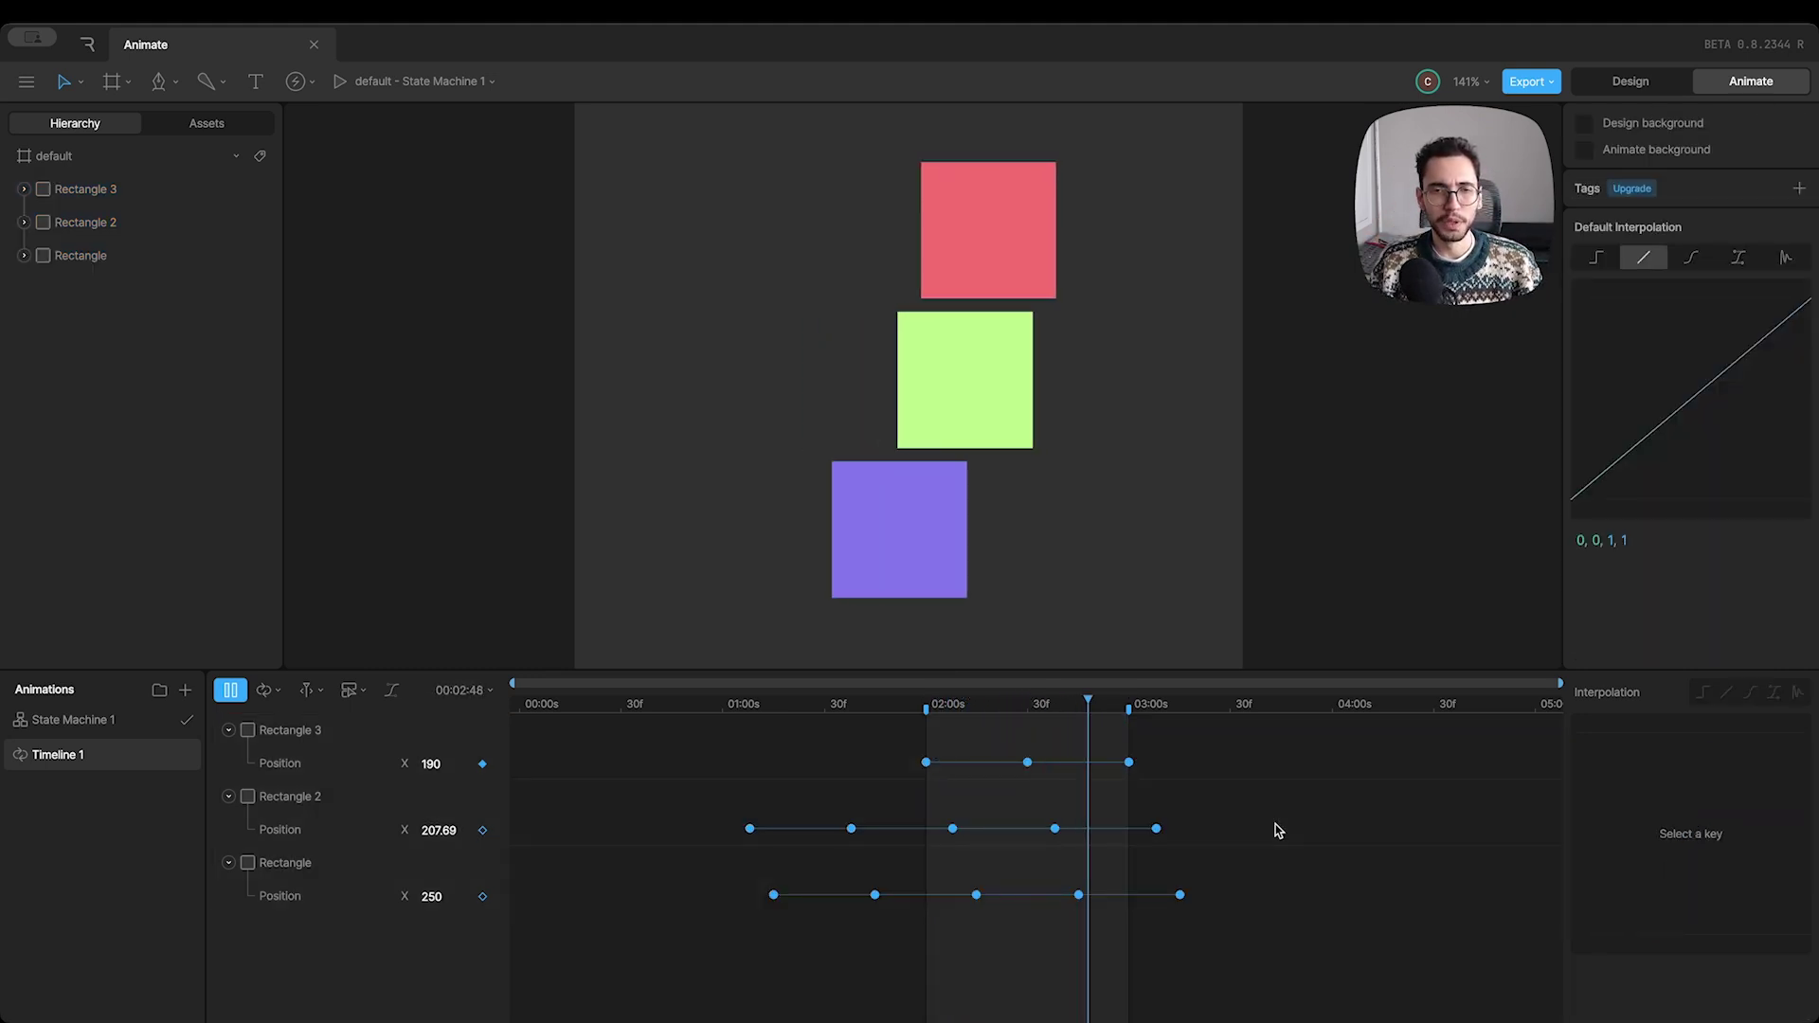
pyautogui.scroll(-3, 1018, 422)
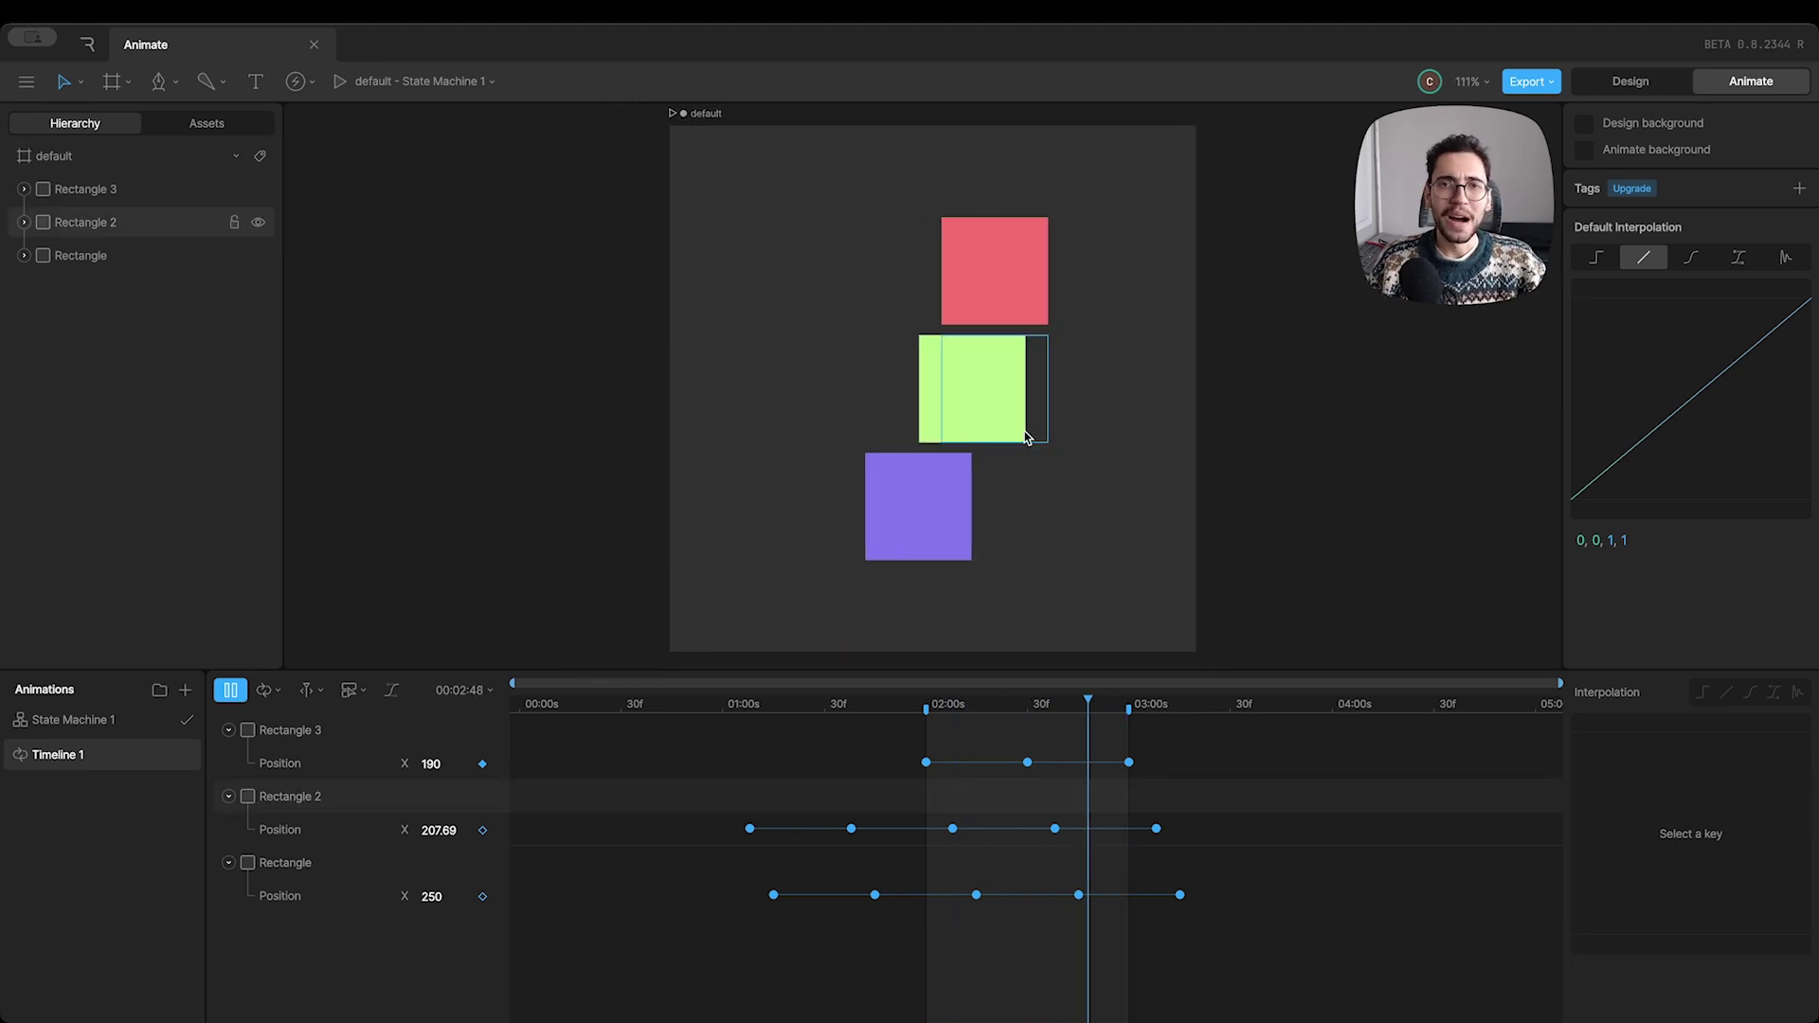